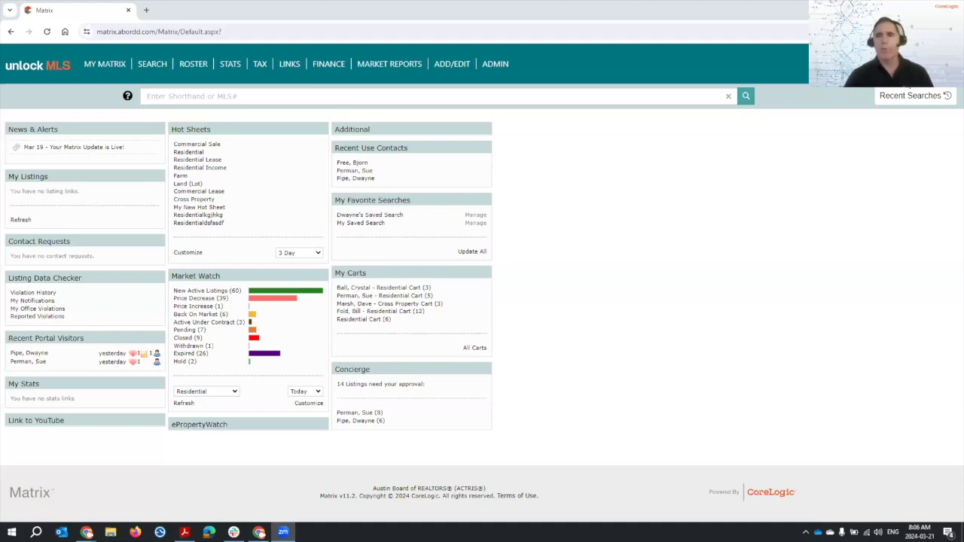
# - Switch Matrix from the classic experience to the new dashboard mode
pyautogui.click(934, 64)
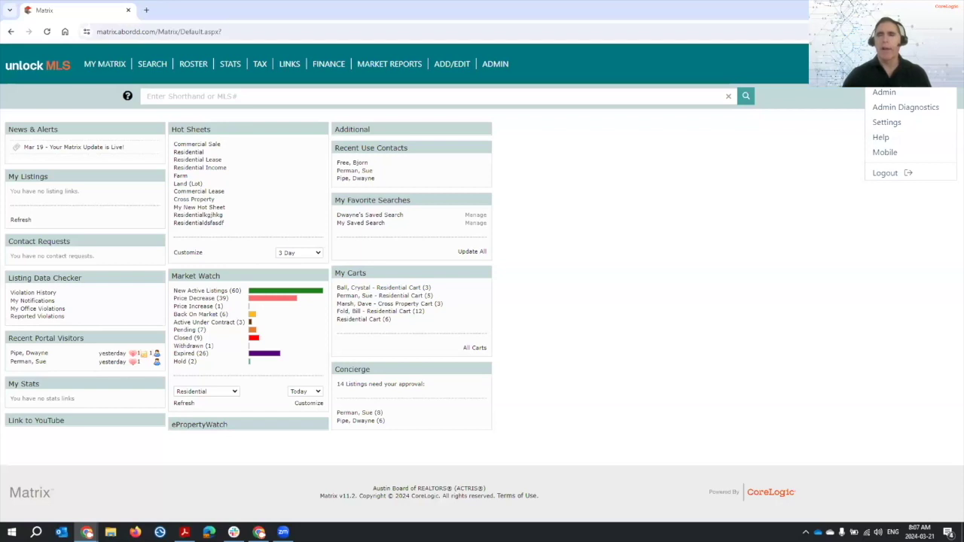
pyautogui.click(892, 77)
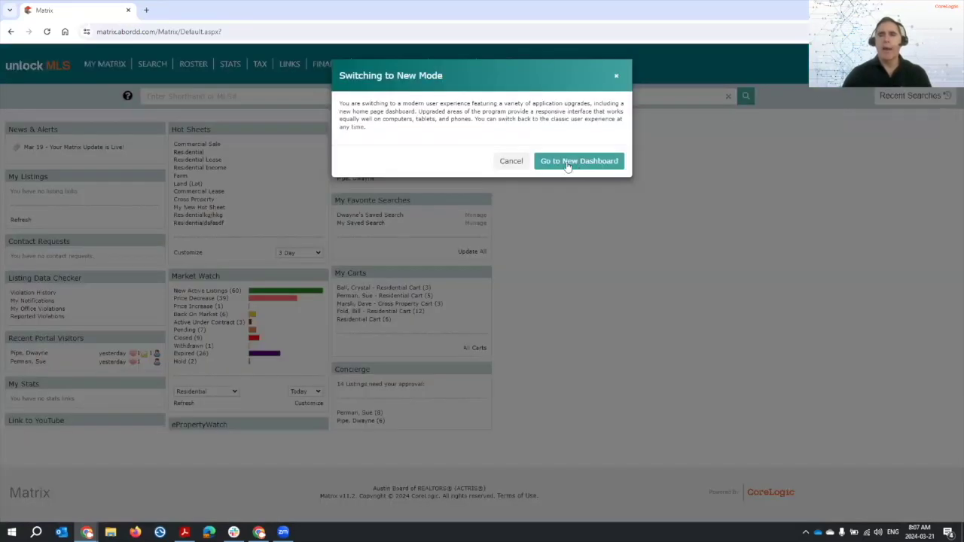
pyautogui.click(607, 161)
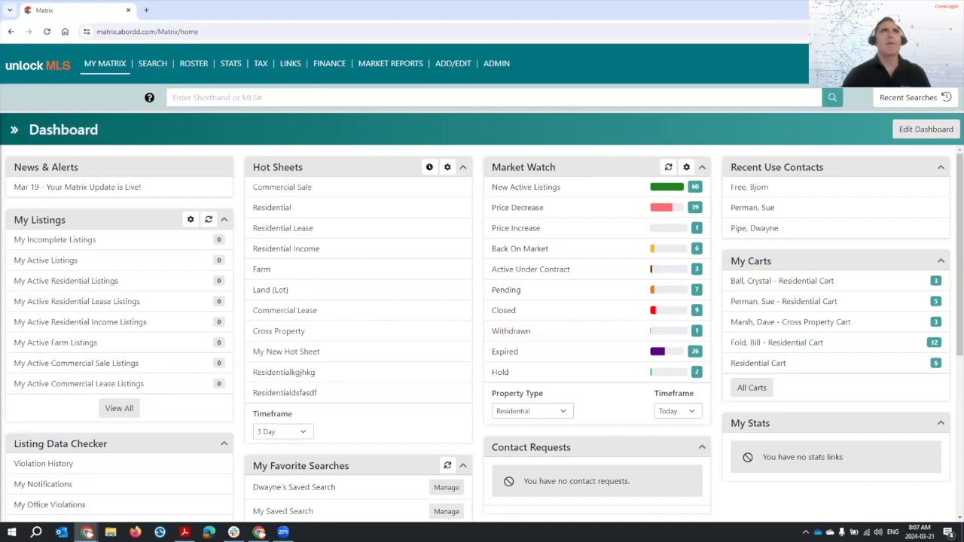
# - Preview the dashboard in the Samsung Galaxy S20 Ultra mobile view and return to the desktop layout
pyautogui.hotkey('ctrl', 'shift', 'm')
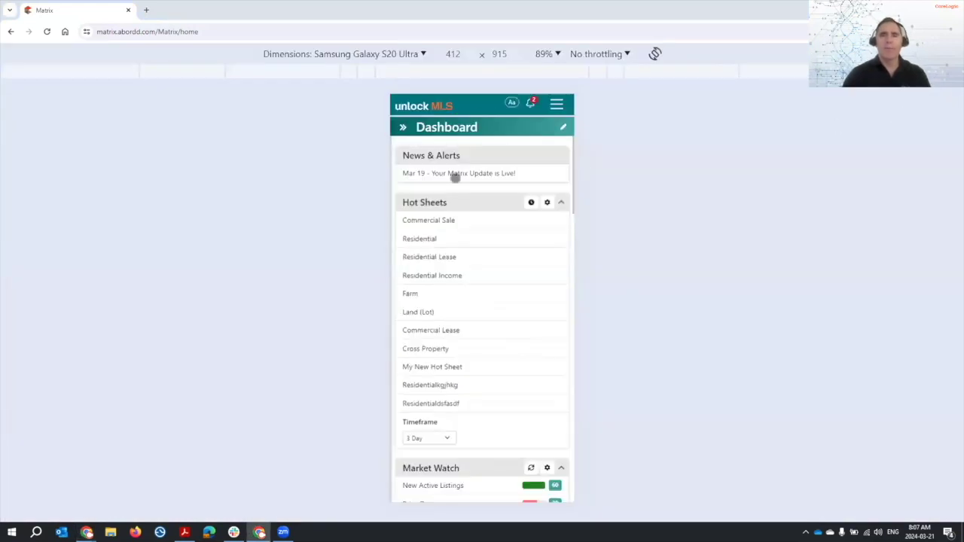
pyautogui.scroll(-1, 485, 275)
pyautogui.scroll(-2, 513, 294)
pyautogui.scroll(-3, 499, 264)
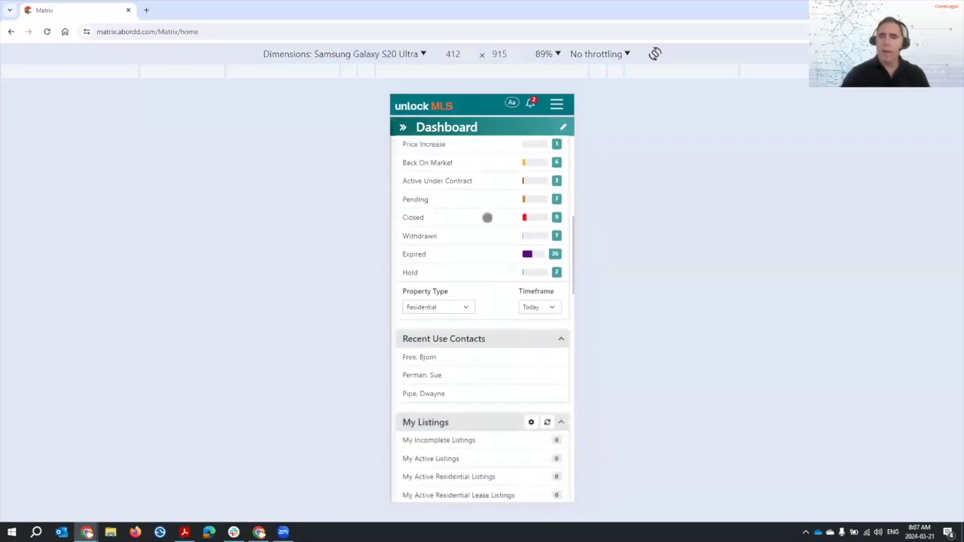
pyautogui.moveTo(507, 336); pyautogui.dragTo(491, 312)
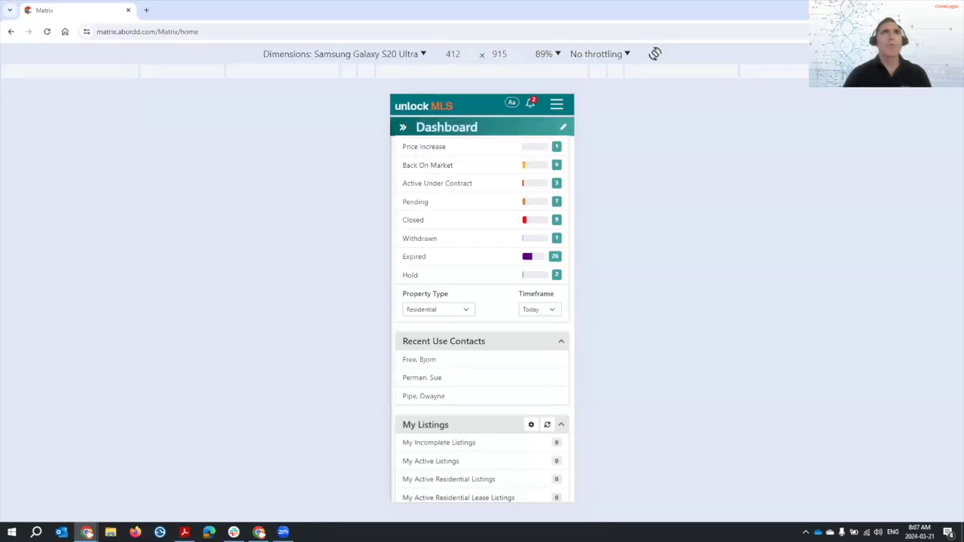
pyautogui.hotkey('ctrl', 'shift', 'm')
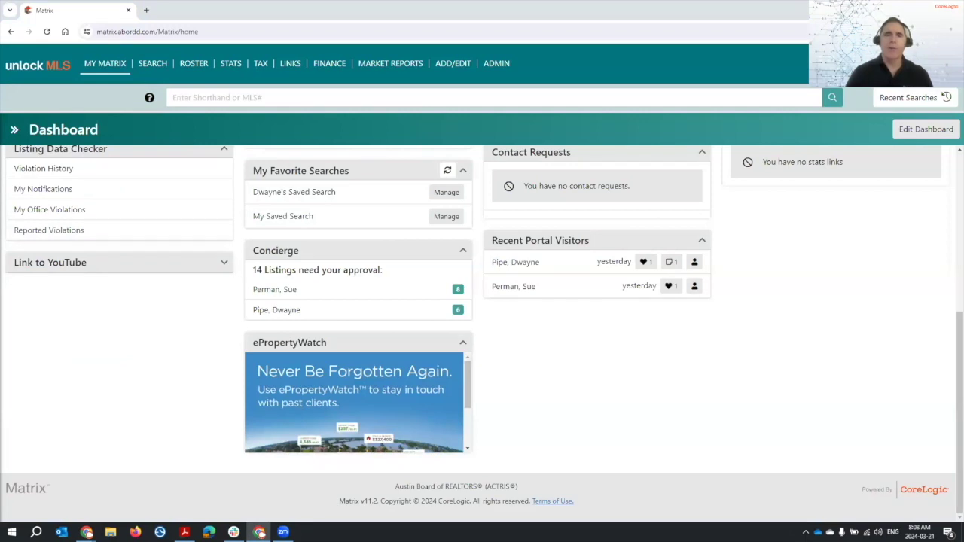
pyautogui.scroll(4, 563, 239)
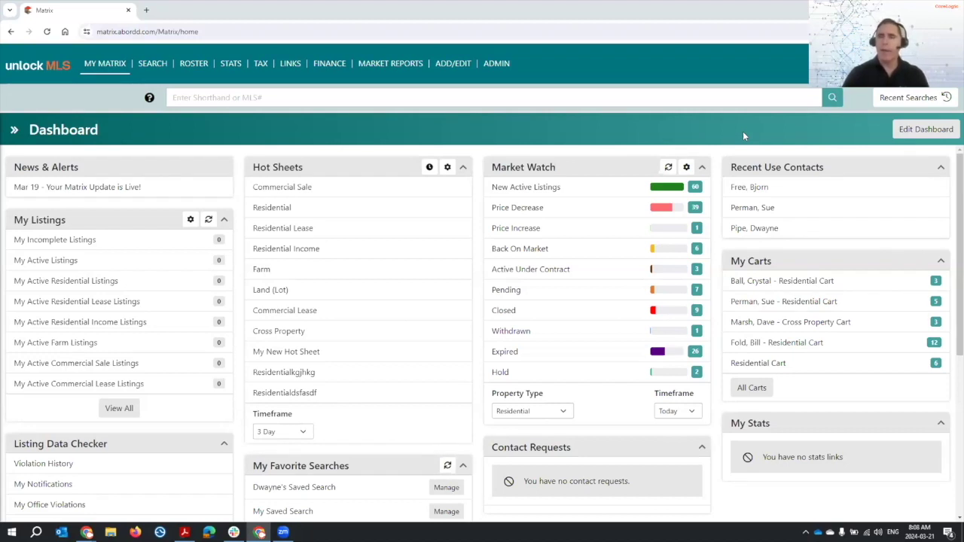
# - Move Market Watch below Contact Requests in the dashboard's item order, and try turning its display off and back on
pyautogui.click(911, 131)
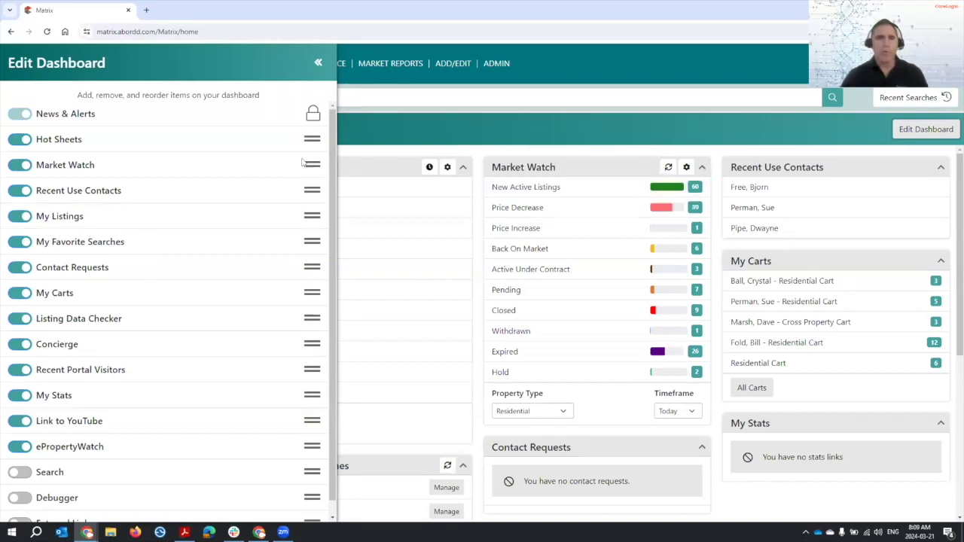
pyautogui.moveTo(313, 166); pyautogui.dragTo(314, 302)
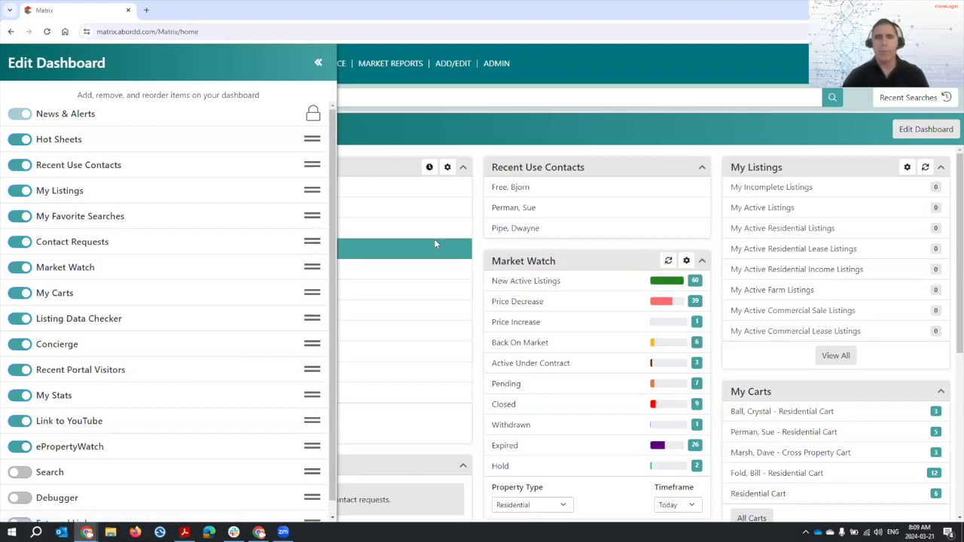
pyautogui.scroll(-1, 68, 339)
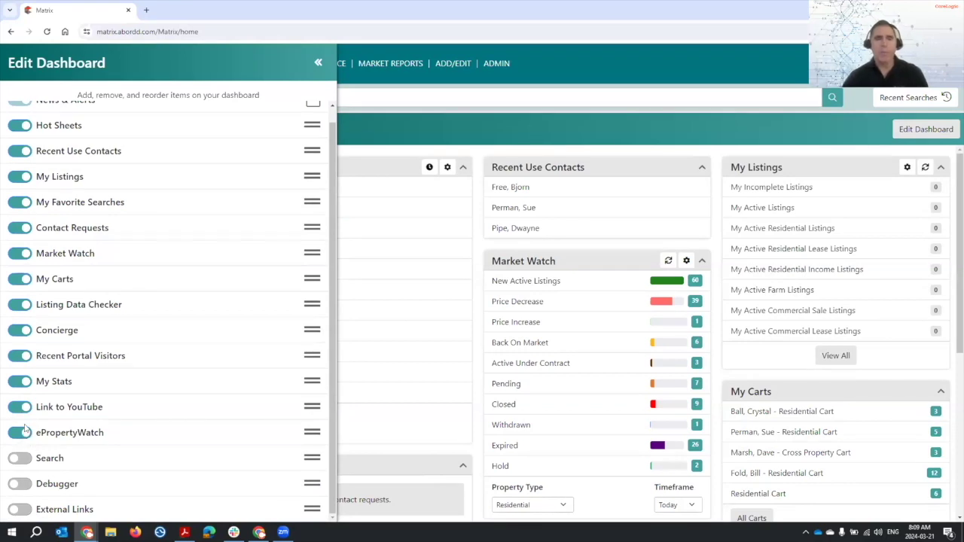
pyautogui.click(19, 254)
pyautogui.click(19, 255)
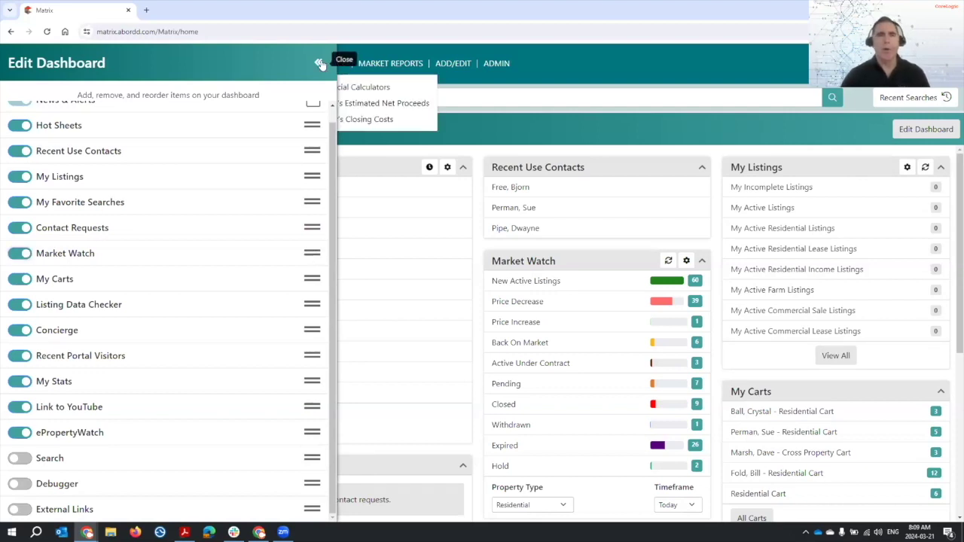
pyautogui.click(318, 64)
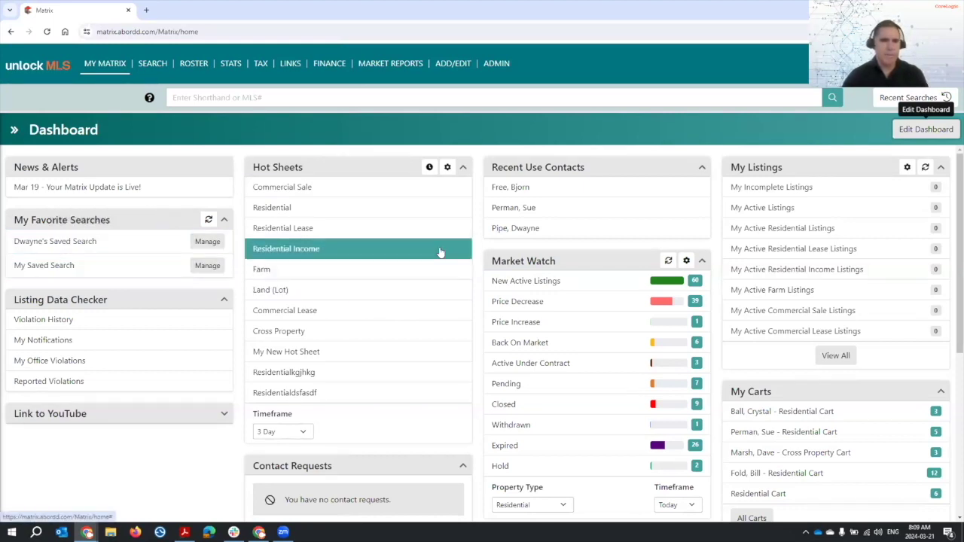
# - Look over the whole dashboard to examine the rearranged widgets
pyautogui.scroll(-1, 740, 279)
pyautogui.scroll(-3, 741, 279)
pyautogui.scroll(4, 739, 287)
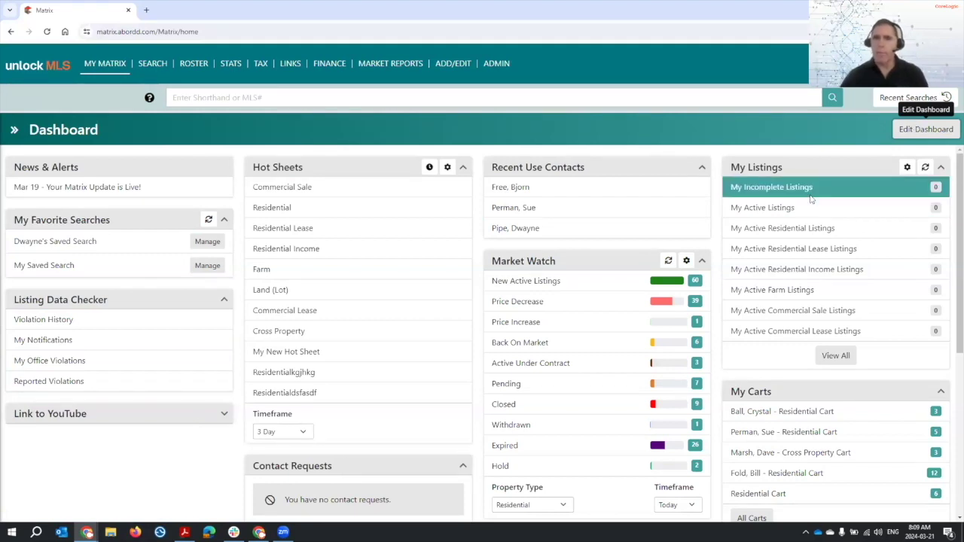
pyautogui.scroll(-1, 878, 226)
pyautogui.scroll(1, 878, 226)
pyautogui.scroll(-1, 876, 226)
pyautogui.scroll(1, 877, 226)
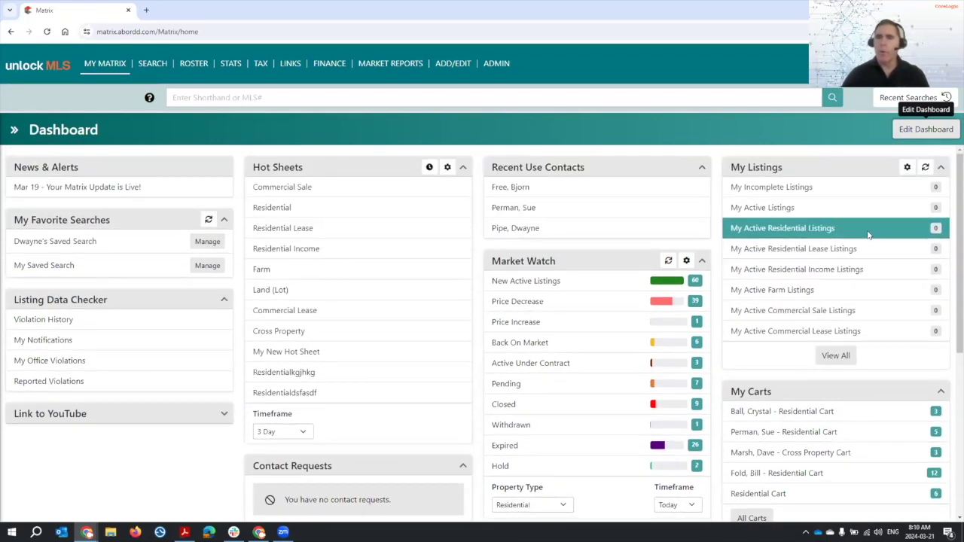
# - Refresh the My Listings widget and review which default listing items can be enabled in its settings
pyautogui.click(923, 168)
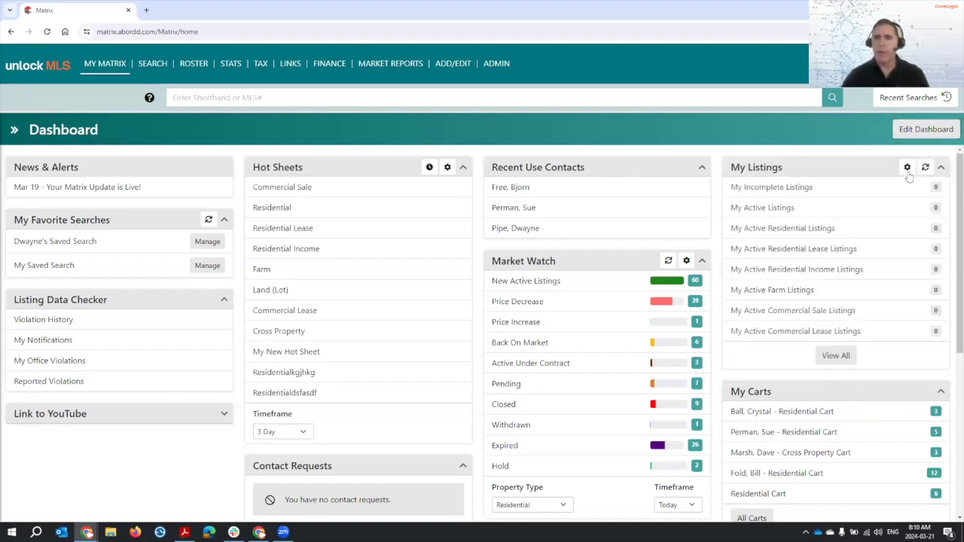
pyautogui.click(907, 168)
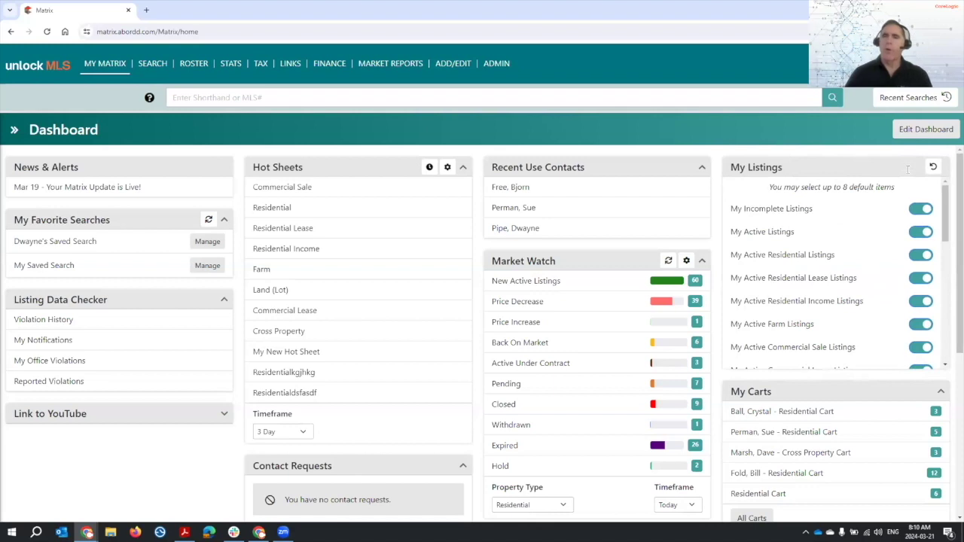
pyautogui.scroll(-6, 877, 220)
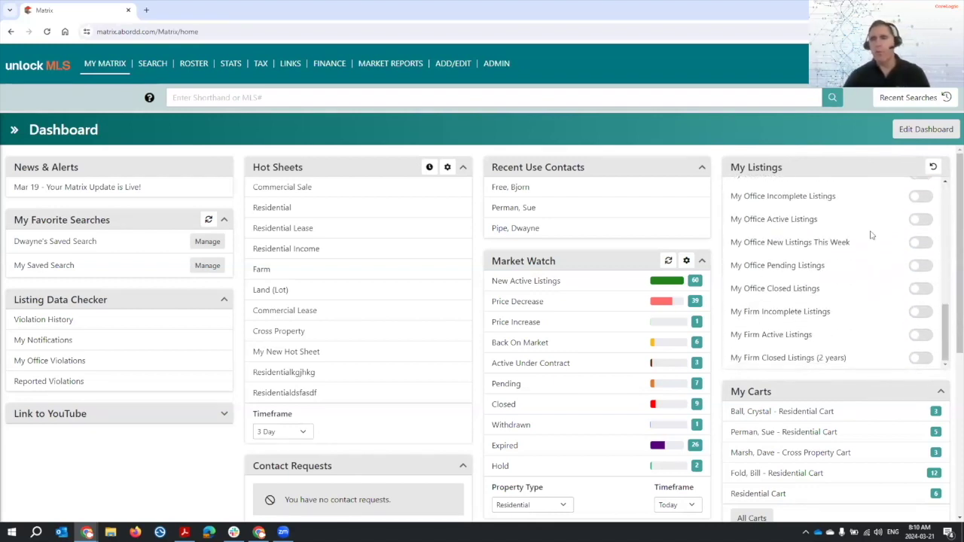
pyautogui.scroll(3, 871, 235)
pyautogui.scroll(4, 871, 235)
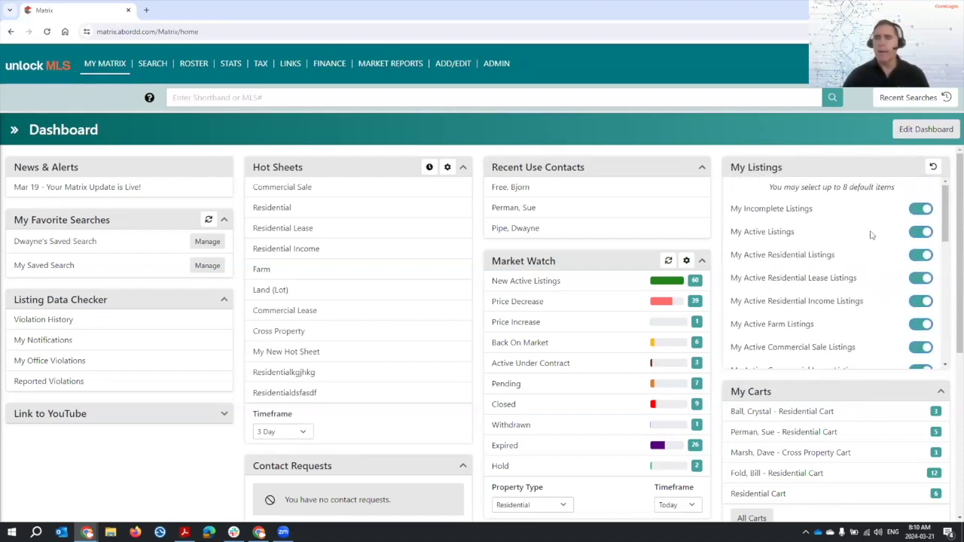
pyautogui.scroll(-3, 871, 235)
pyautogui.scroll(4, 872, 237)
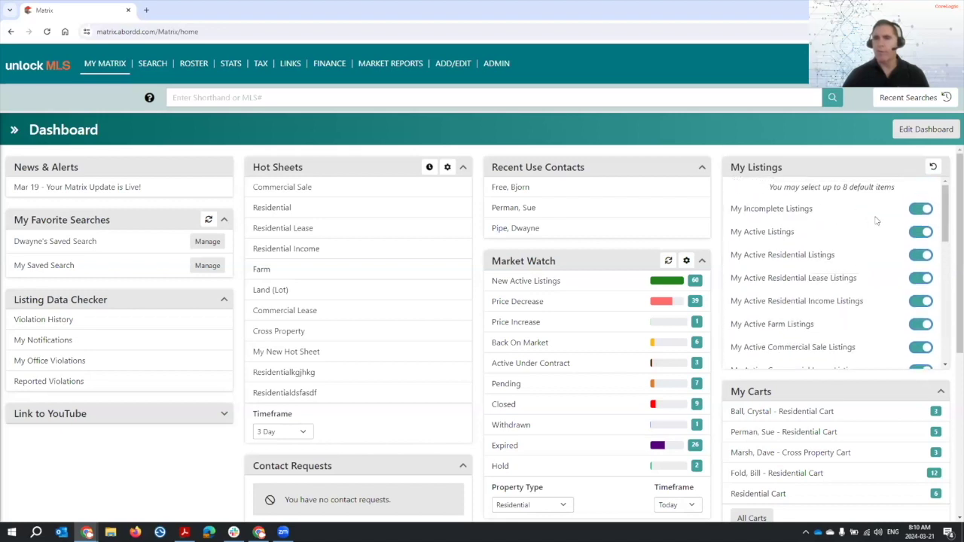
pyautogui.scroll(-4, 878, 218)
pyautogui.scroll(2, 868, 230)
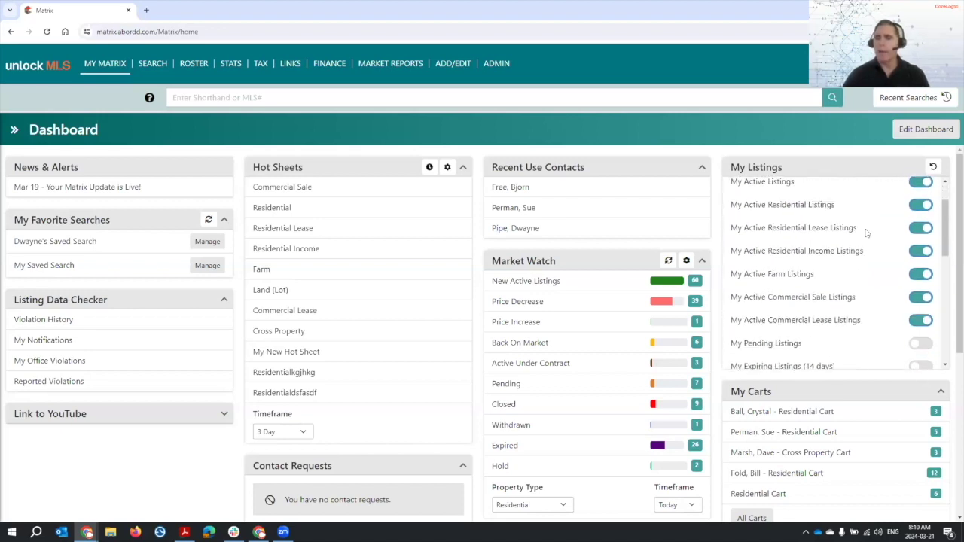
pyautogui.scroll(2, 869, 249)
pyautogui.scroll(-2, 876, 239)
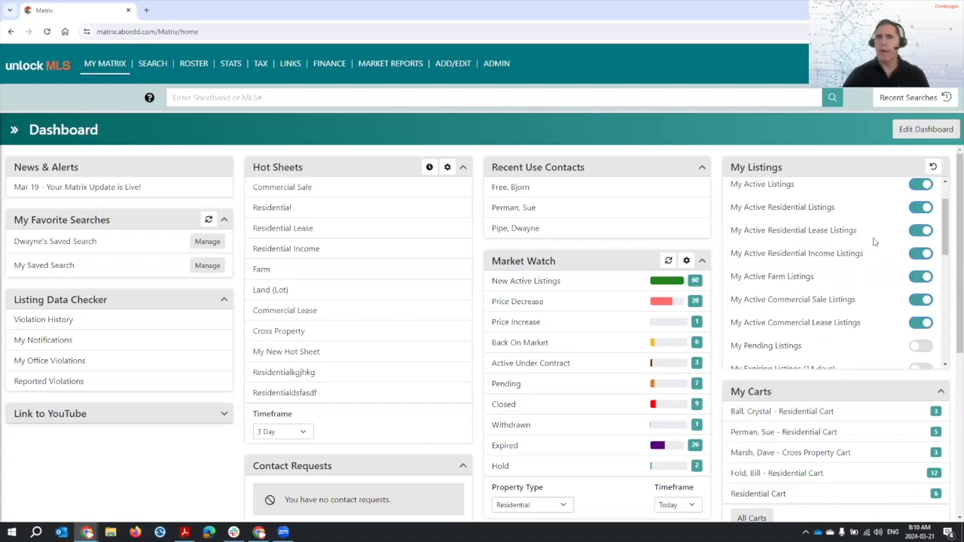
pyautogui.scroll(-5, 874, 241)
pyautogui.scroll(3, 871, 243)
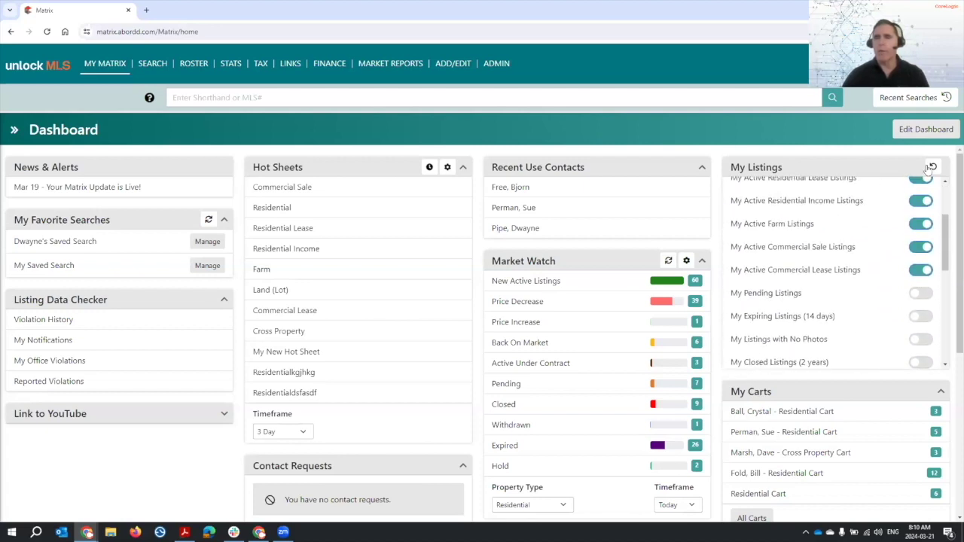
pyautogui.click(931, 167)
# - Expand My Listings to view all of its listing links, and collapse it to the default items again
pyautogui.click(833, 361)
pyautogui.scroll(-1, 846, 312)
pyautogui.scroll(-4, 846, 312)
pyautogui.scroll(4, 846, 312)
pyautogui.scroll(-4, 846, 312)
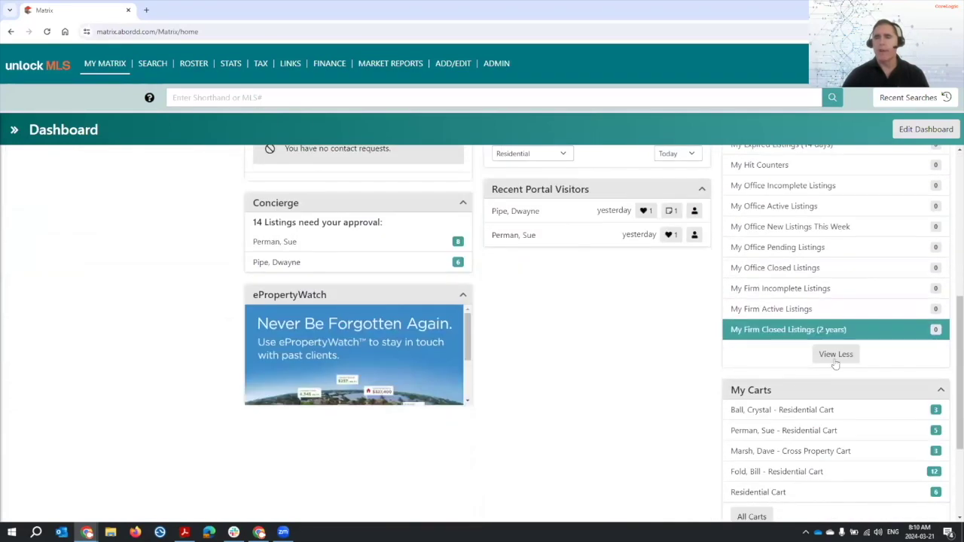
pyautogui.click(836, 354)
pyautogui.scroll(5, 828, 316)
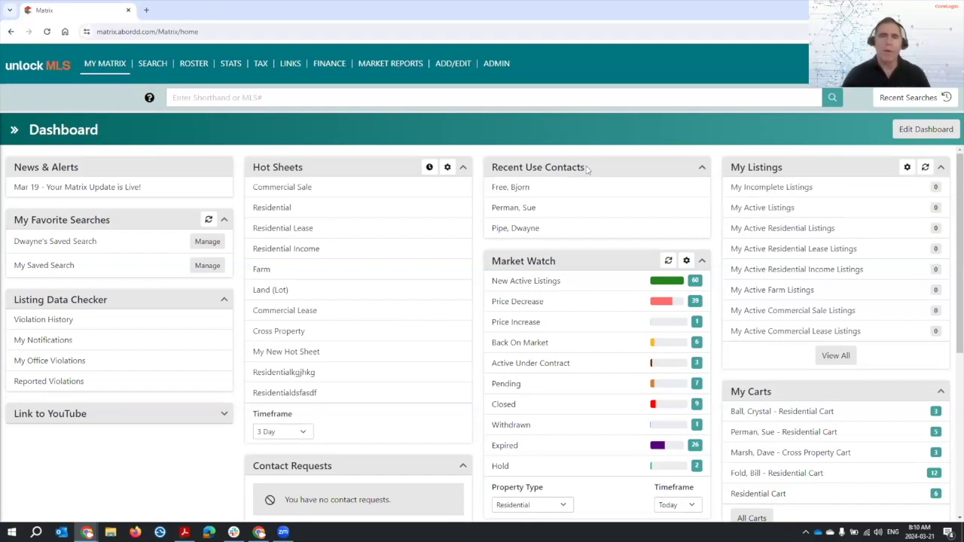
# - View the Hot Sheets management page and return to the dashboard
pyautogui.click(446, 168)
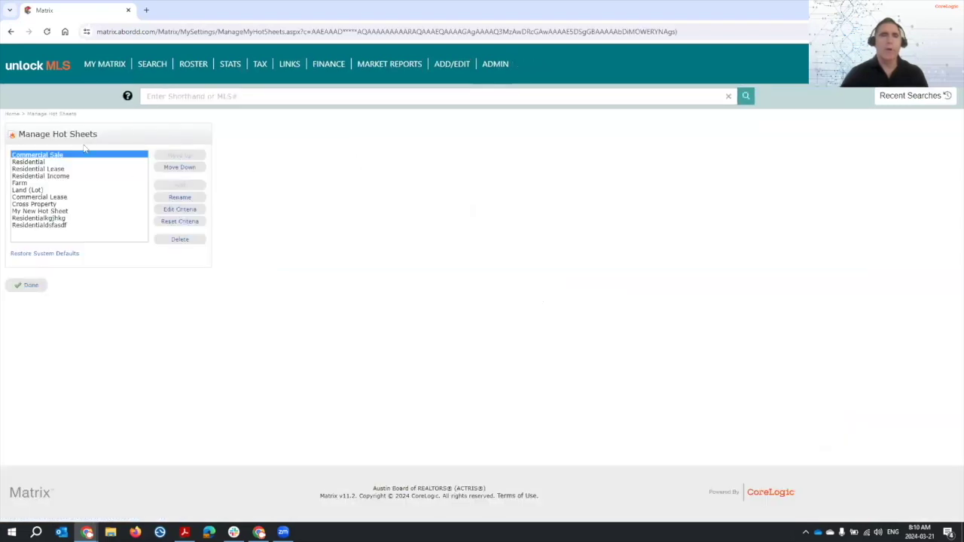
pyautogui.click(11, 32)
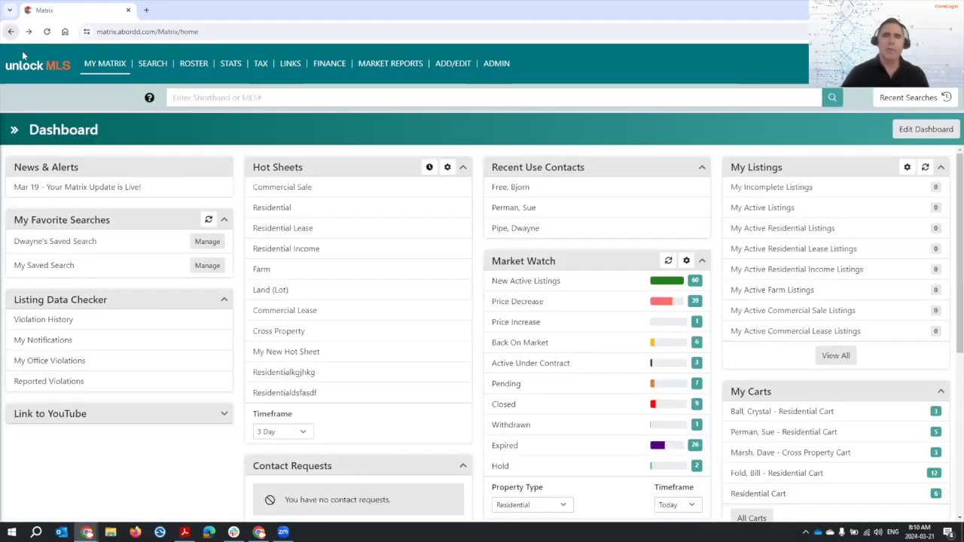
pyautogui.click(428, 169)
pyautogui.click(437, 168)
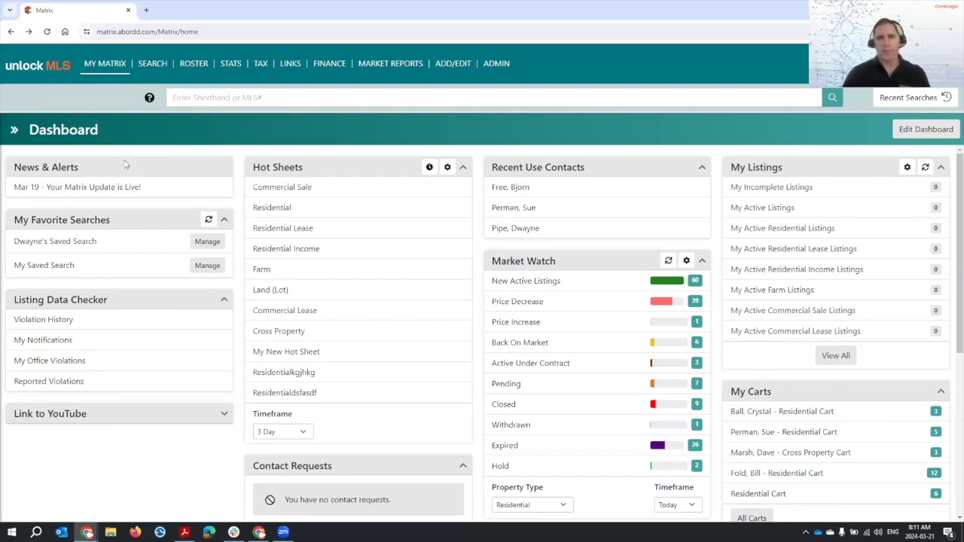
# - Show the notifications timeline beside the dashboard, trying its collapsed state once and leaving it expanded
pyautogui.click(14, 130)
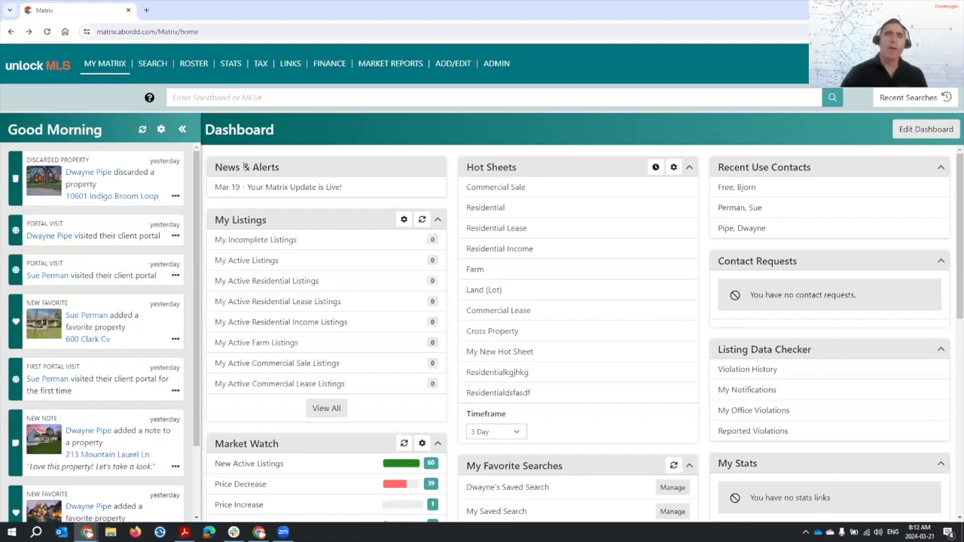
pyautogui.click(182, 129)
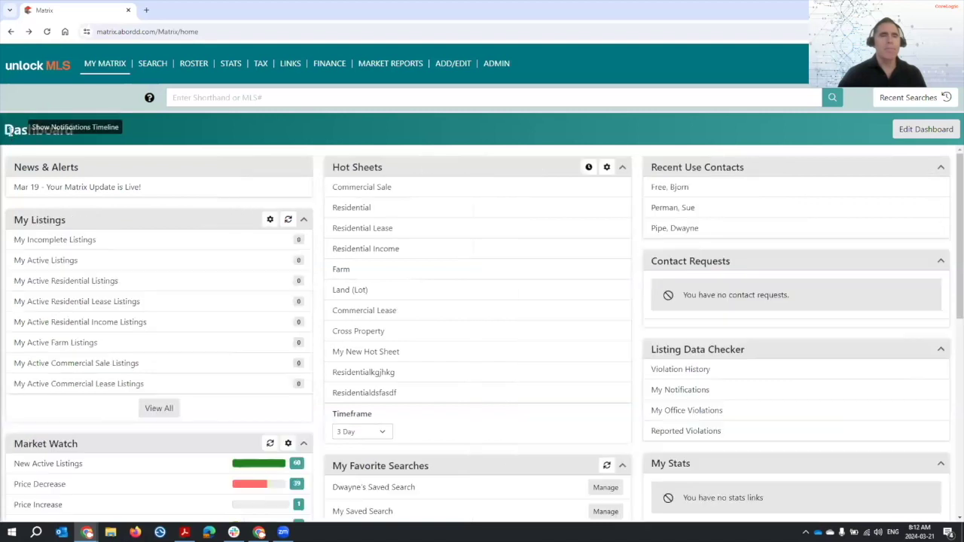
pyautogui.click(9, 130)
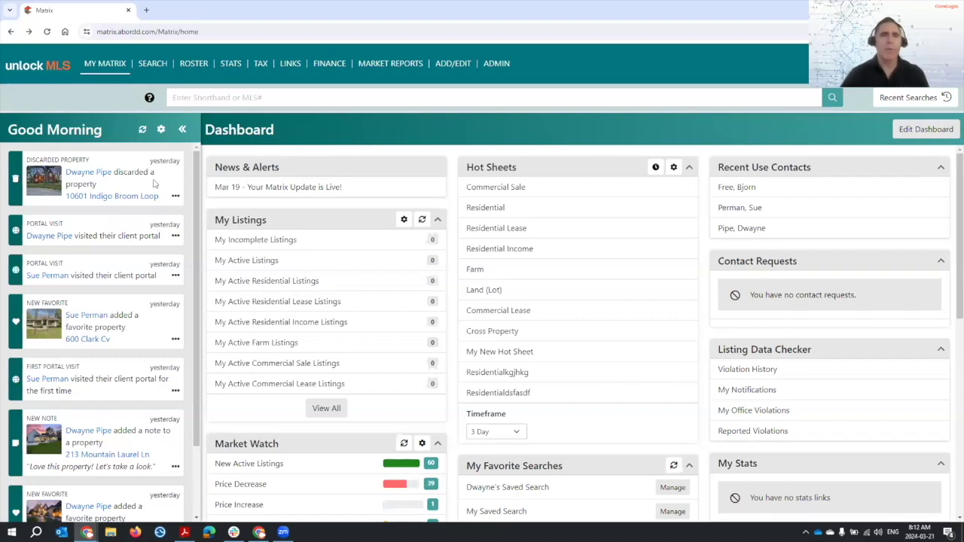
# - View the client's contact details from the discarded-property notification, and expand that notification to view the listing's photos
pyautogui.click(88, 179)
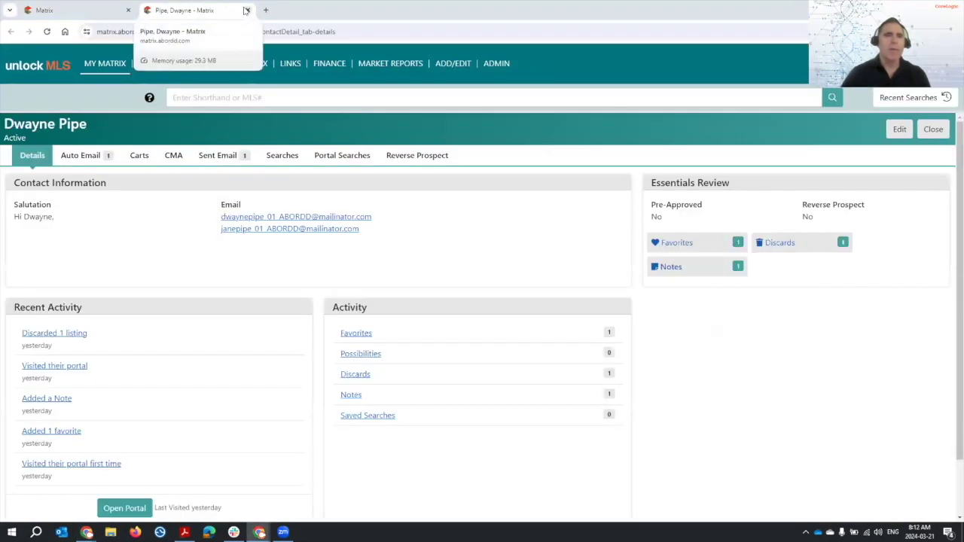
pyautogui.click(246, 10)
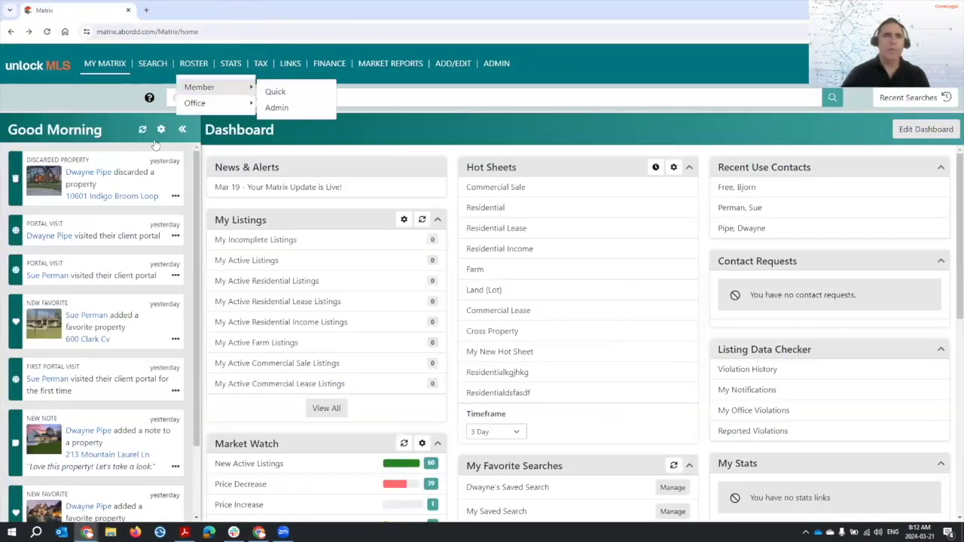
pyautogui.click(173, 201)
pyautogui.click(72, 226)
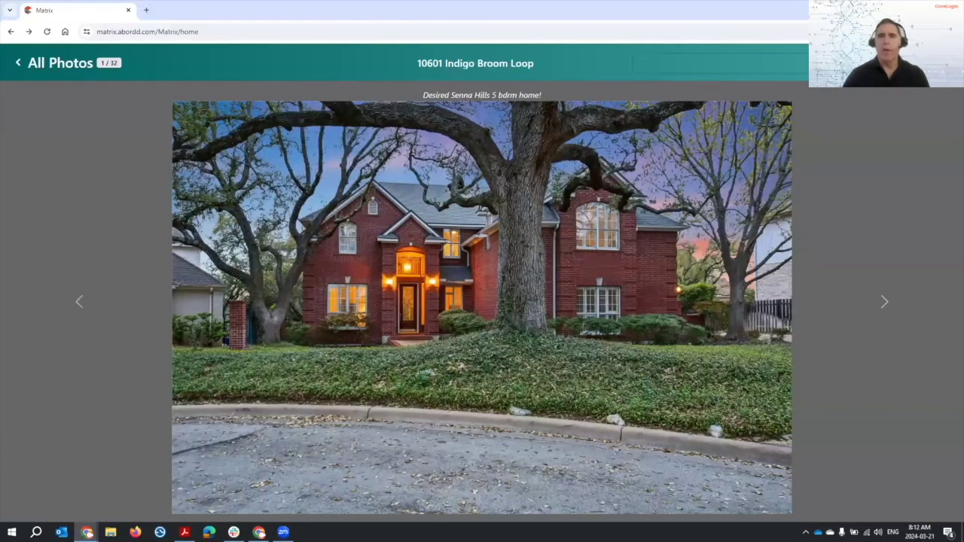
pyautogui.press('Escape')
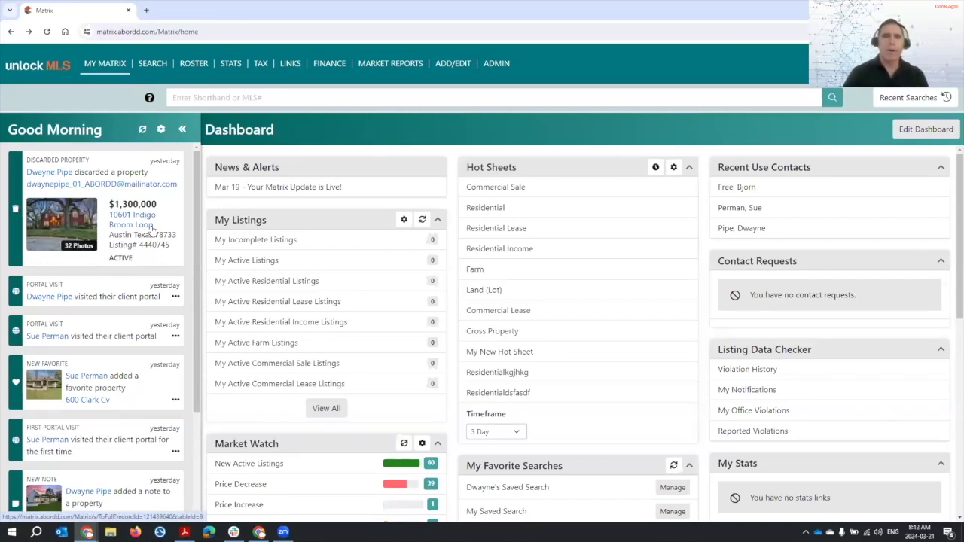
# - Refresh the notifications timeline and review its notification settings, trying Visits Portal off and on and leaving without saving
pyautogui.click(143, 132)
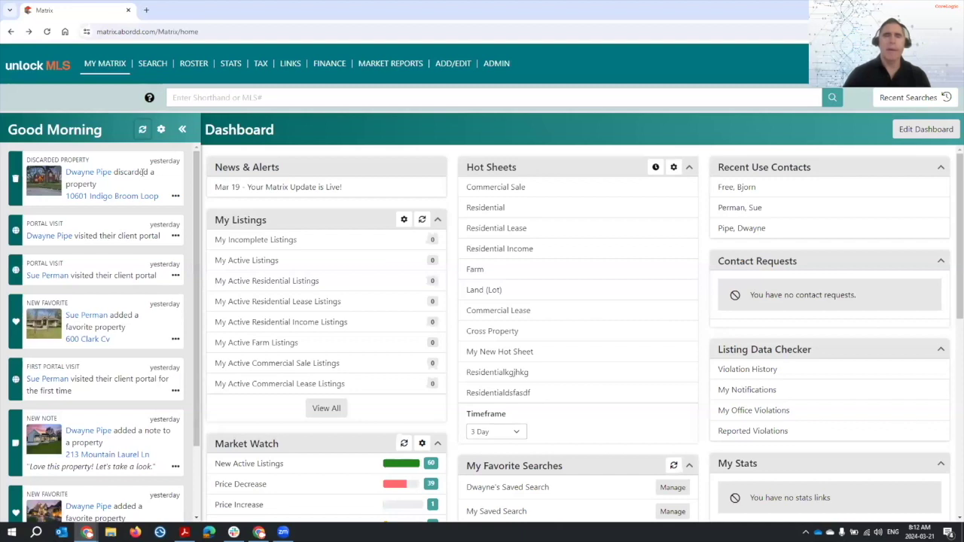
pyautogui.click(160, 131)
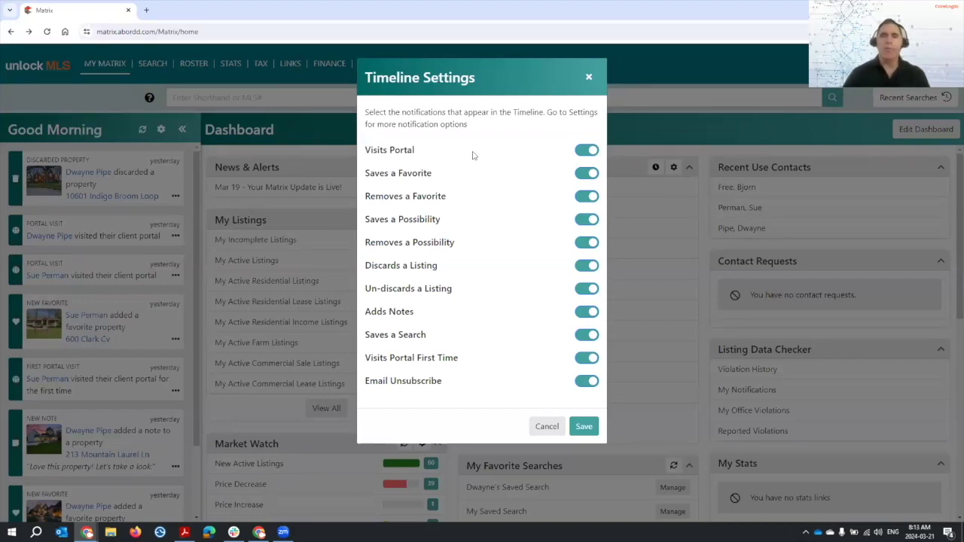
pyautogui.click(582, 151)
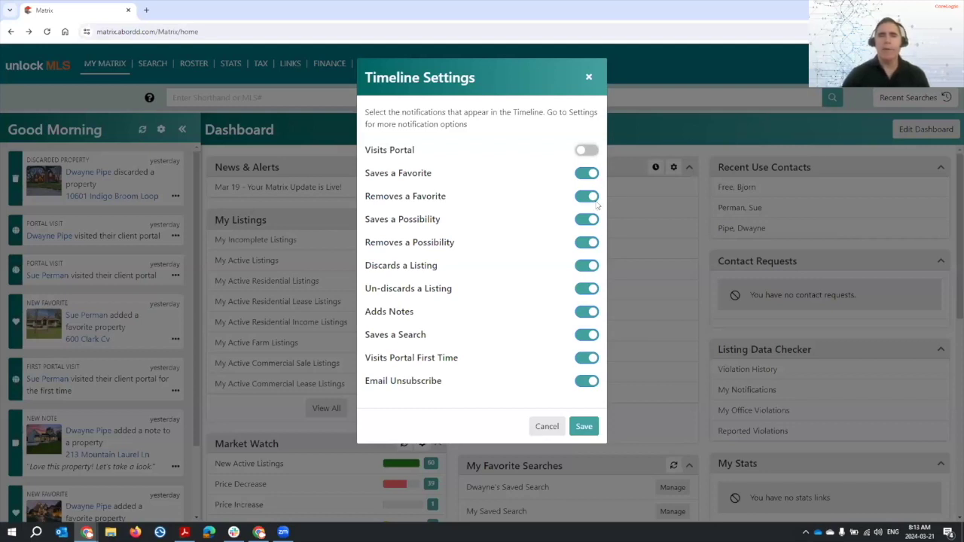
pyautogui.click(586, 149)
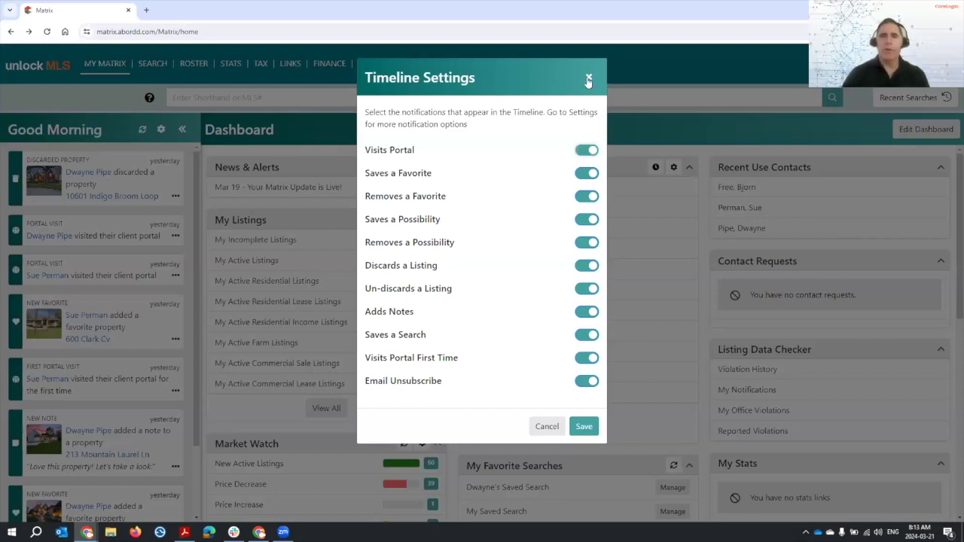
pyautogui.click(588, 79)
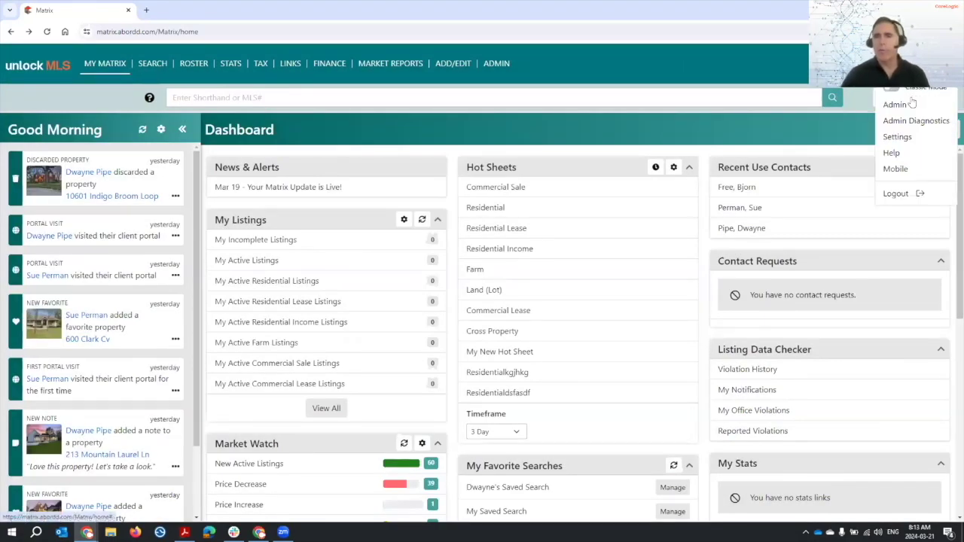
# - View the portal activity notification options in the account settings, and return to the dashboard home page
pyautogui.click(896, 137)
pyautogui.click(125, 278)
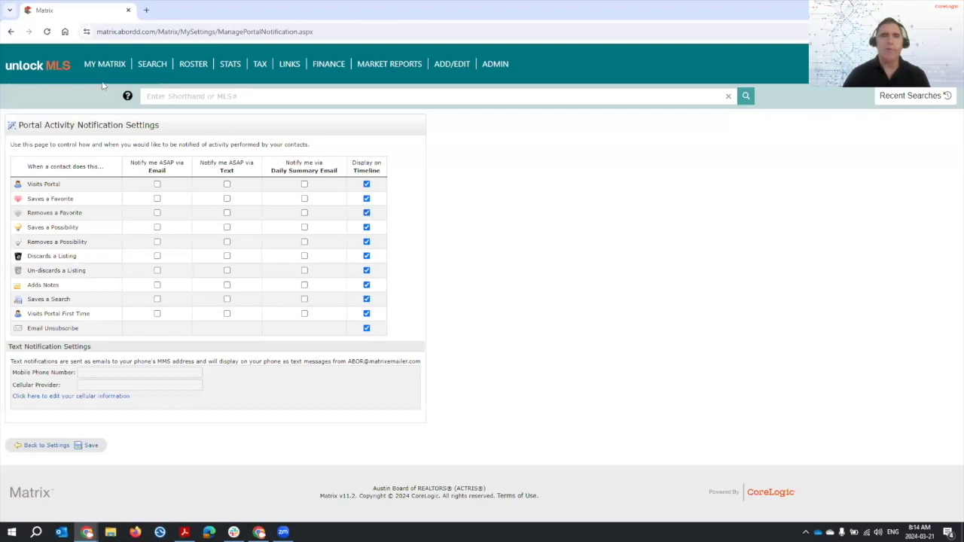
pyautogui.moveTo(100, 59)
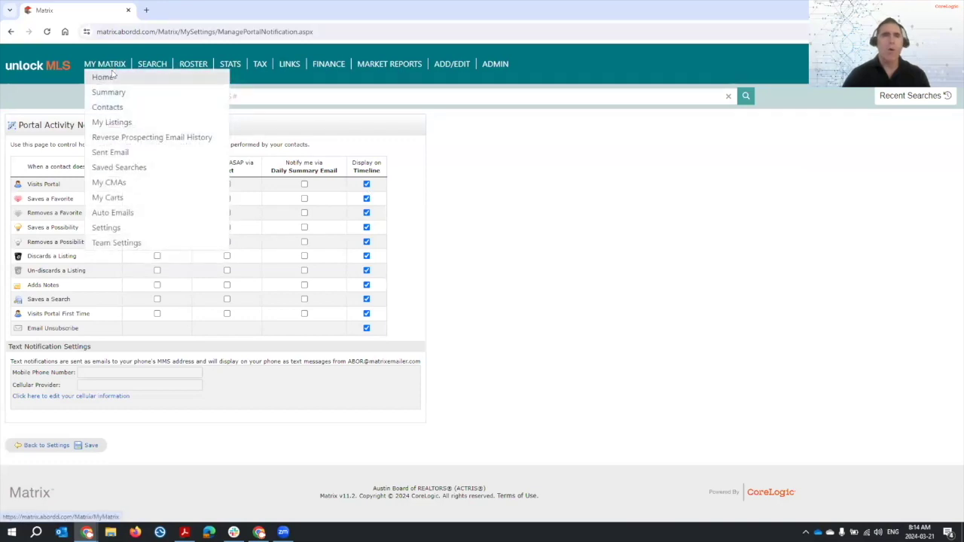
pyautogui.click(111, 78)
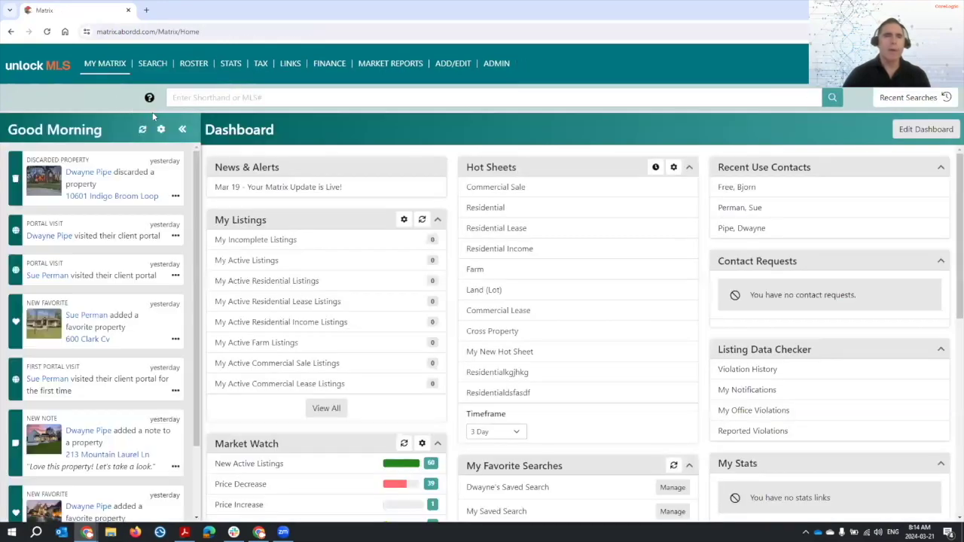
# - Check the timeline's notification settings again, and collapse the timeline so the dashboard takes the full width
pyautogui.click(160, 129)
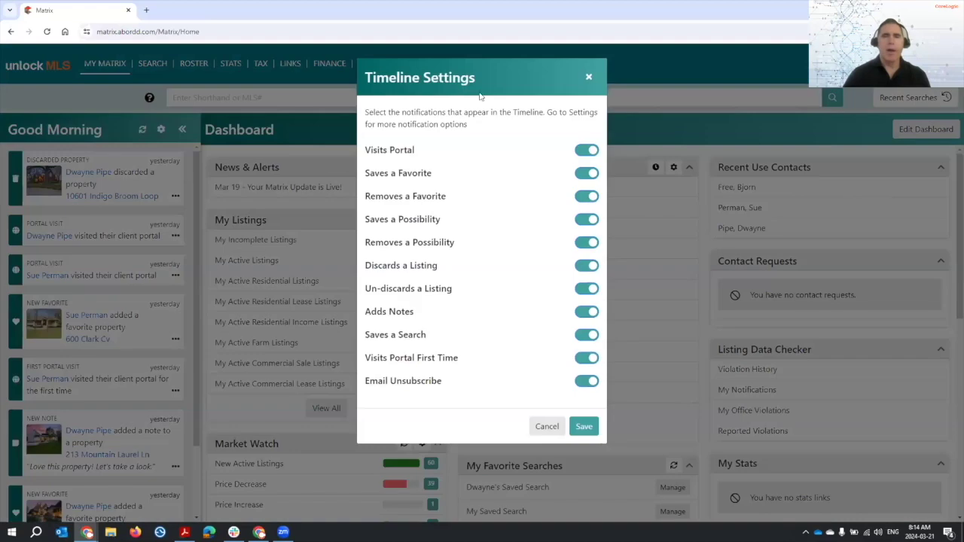
pyautogui.click(590, 78)
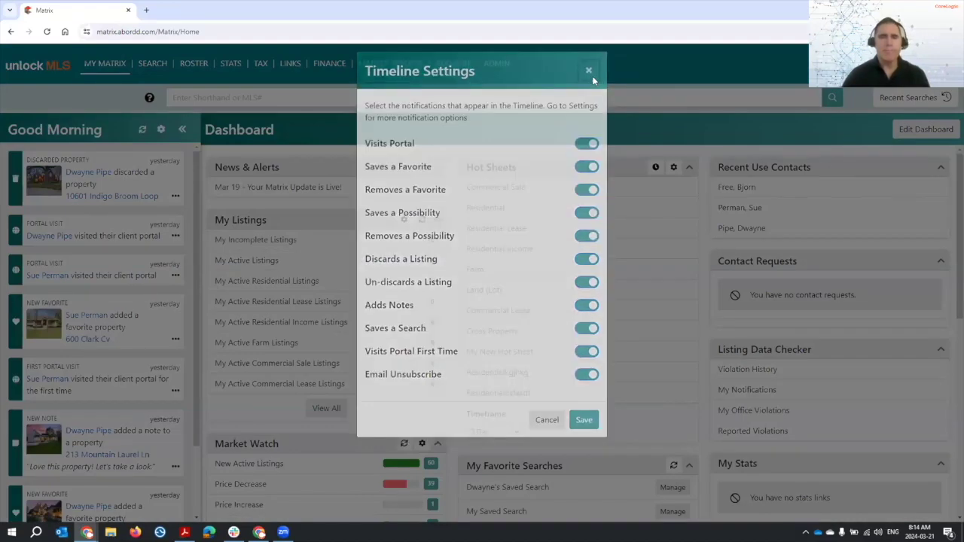
pyautogui.click(185, 129)
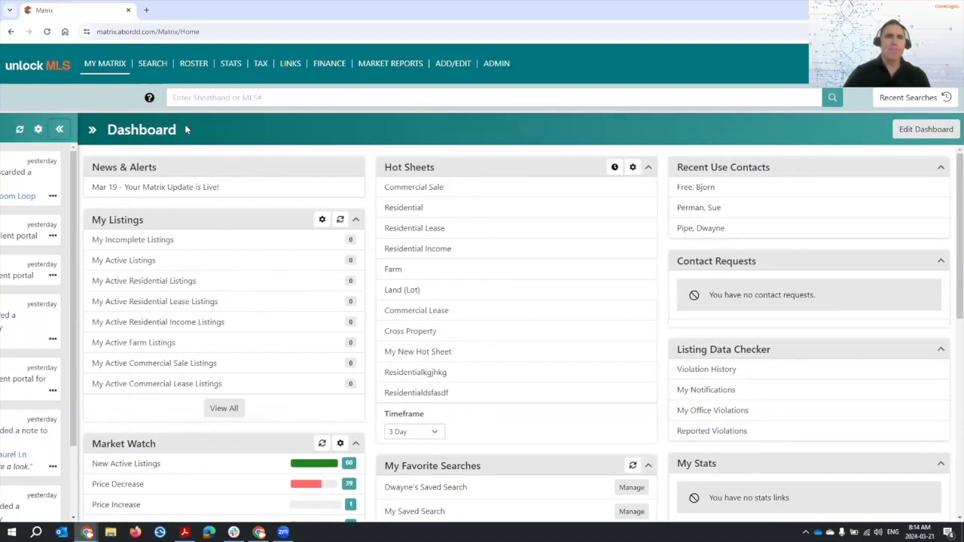
# - Go to the Saved Searches page and expand "A RES $800-950K 2+3+" to view its actions and criteria, collapsing it again
pyautogui.moveTo(85, 59)
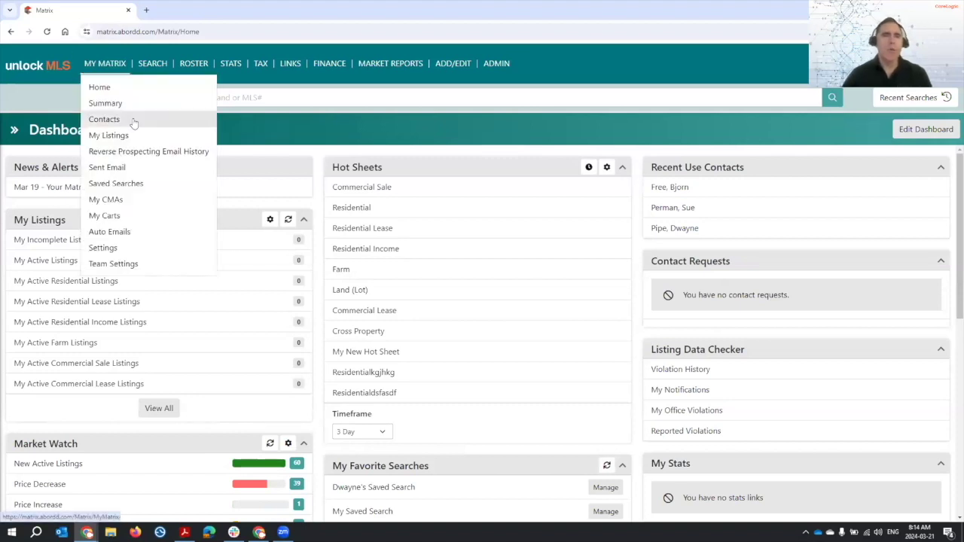
pyautogui.click(136, 184)
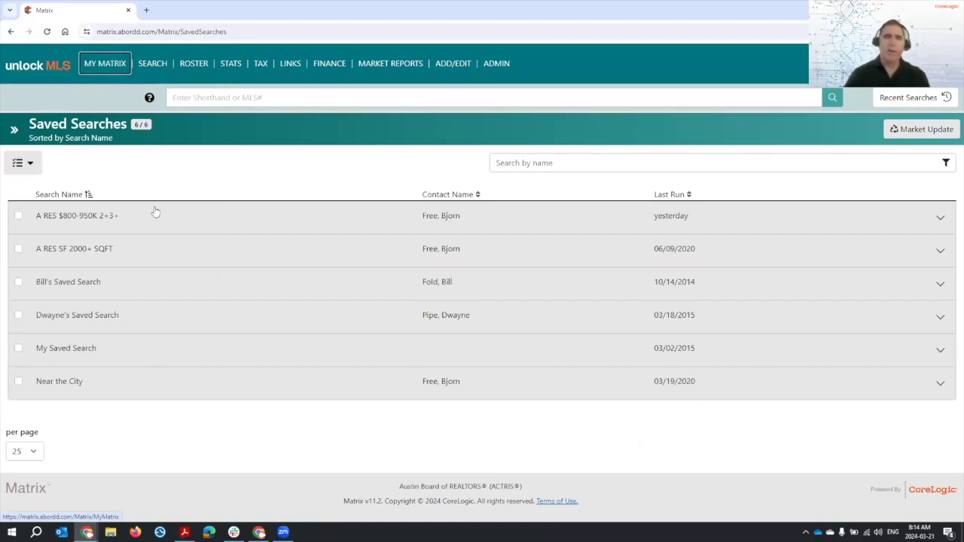
pyautogui.click(163, 220)
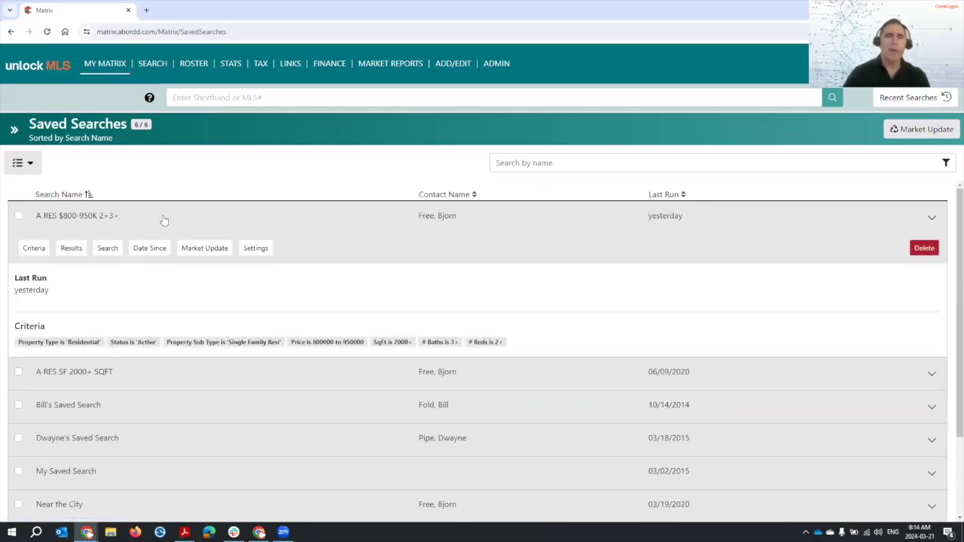
pyautogui.click(163, 219)
pyautogui.click(163, 220)
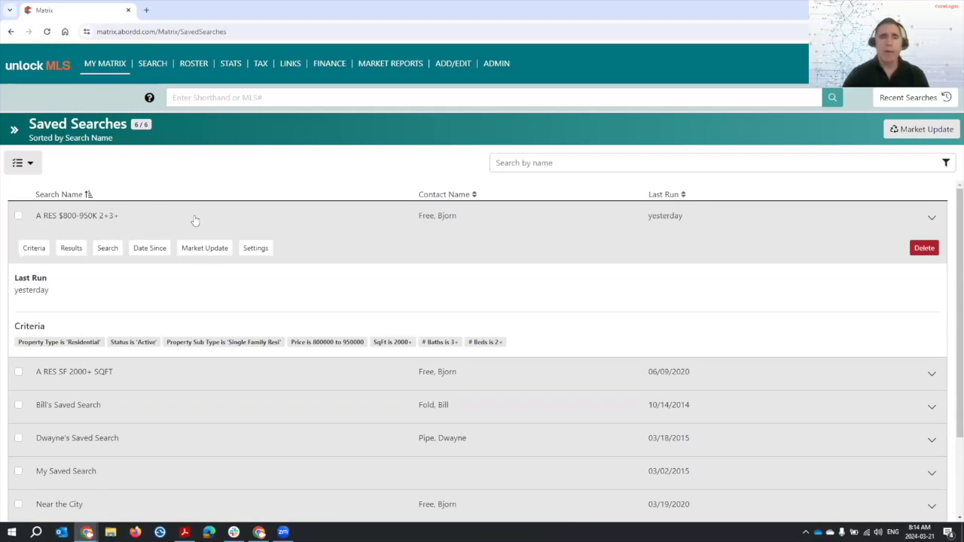
pyautogui.click(194, 221)
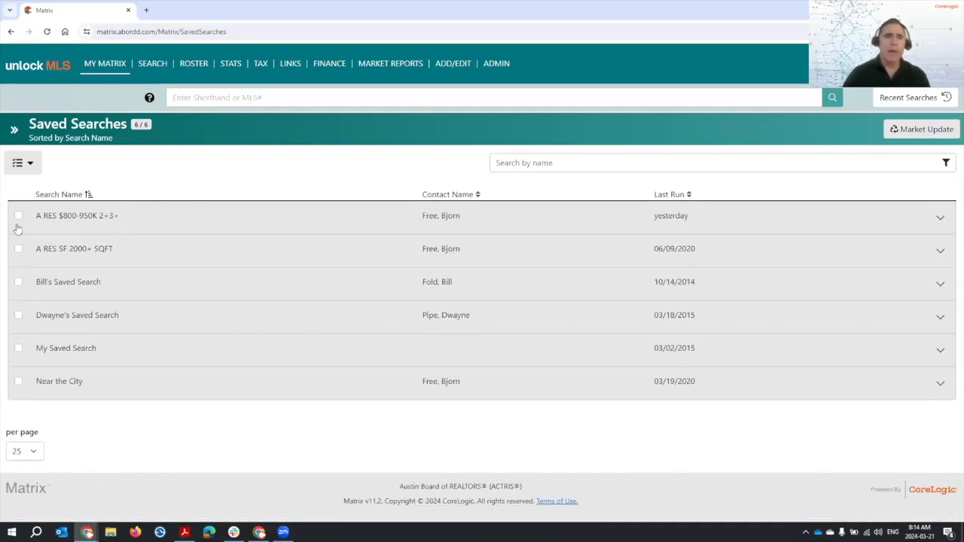
# - Select the first three saved searches, view the available selection options, and deselect all three searches
pyautogui.click(18, 216)
pyautogui.click(18, 256)
pyautogui.click(18, 249)
pyautogui.click(142, 259)
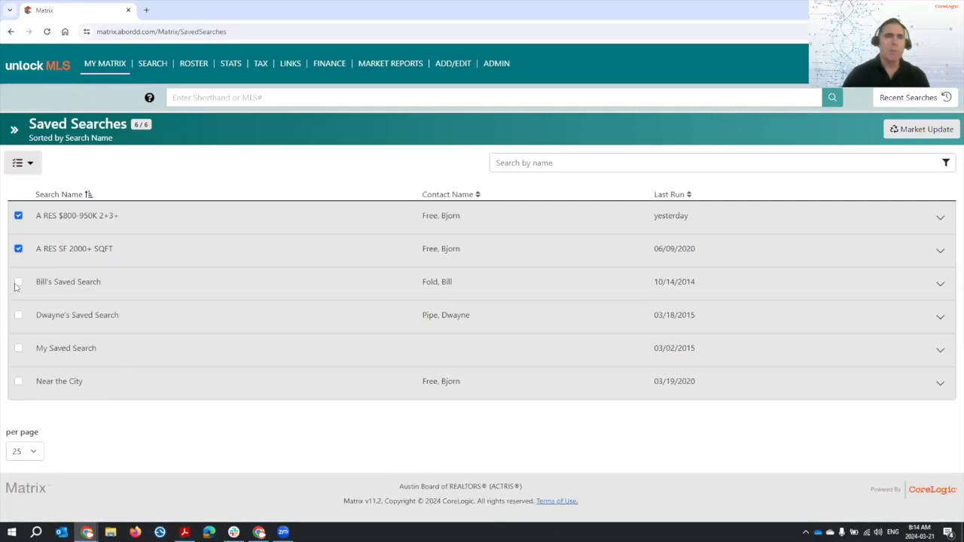
pyautogui.click(18, 283)
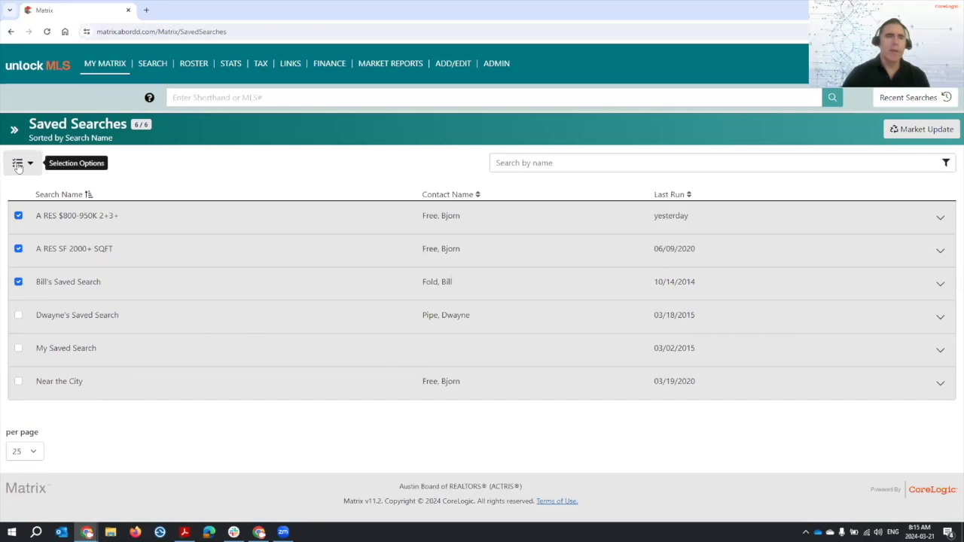
pyautogui.click(18, 165)
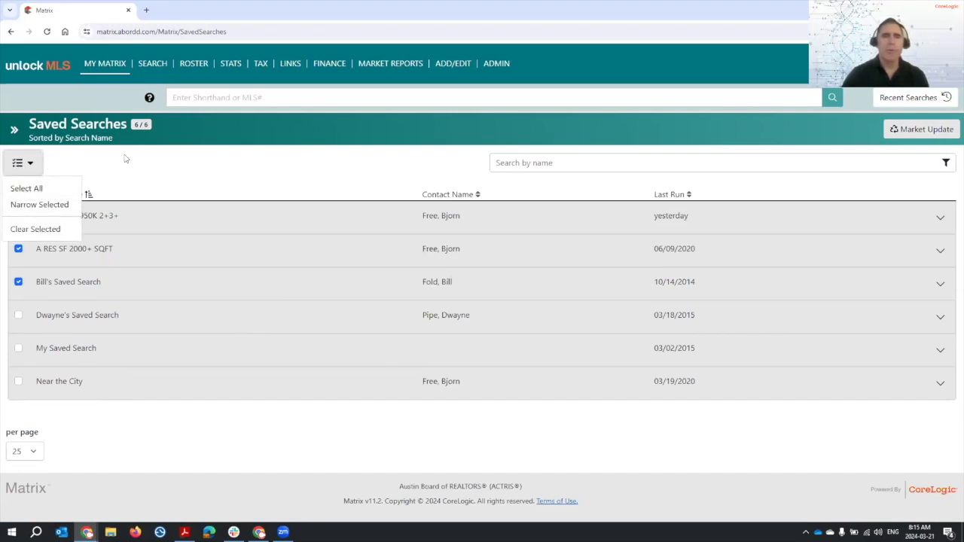
pyautogui.click(18, 216)
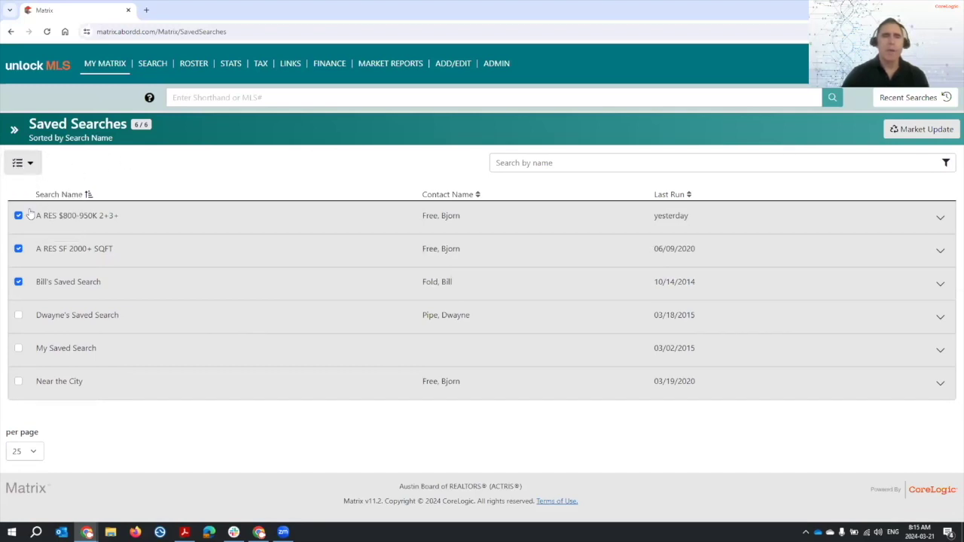
pyautogui.click(18, 249)
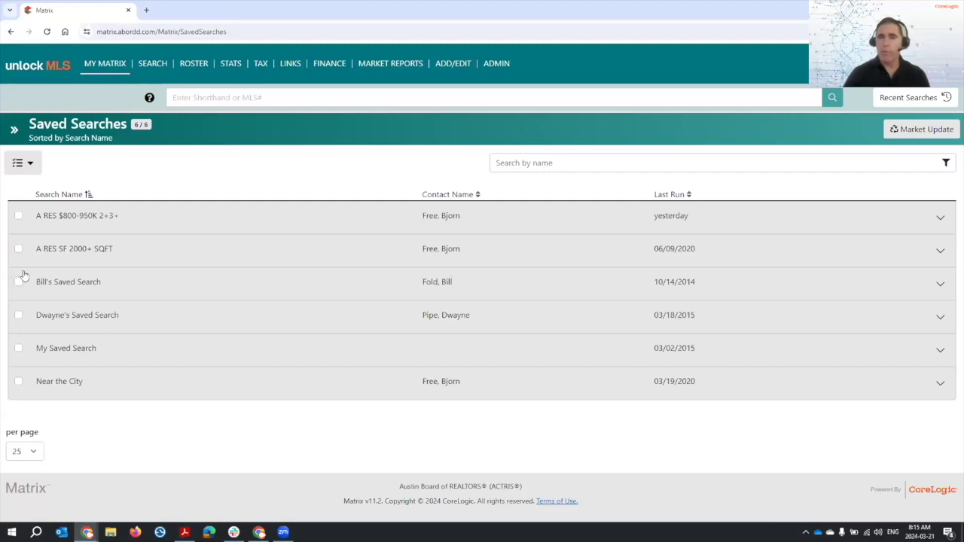
# - Go to the Auto Emails page and expand the first auto email to view its details and criteria, collapsing it again
pyautogui.moveTo(92, 65)
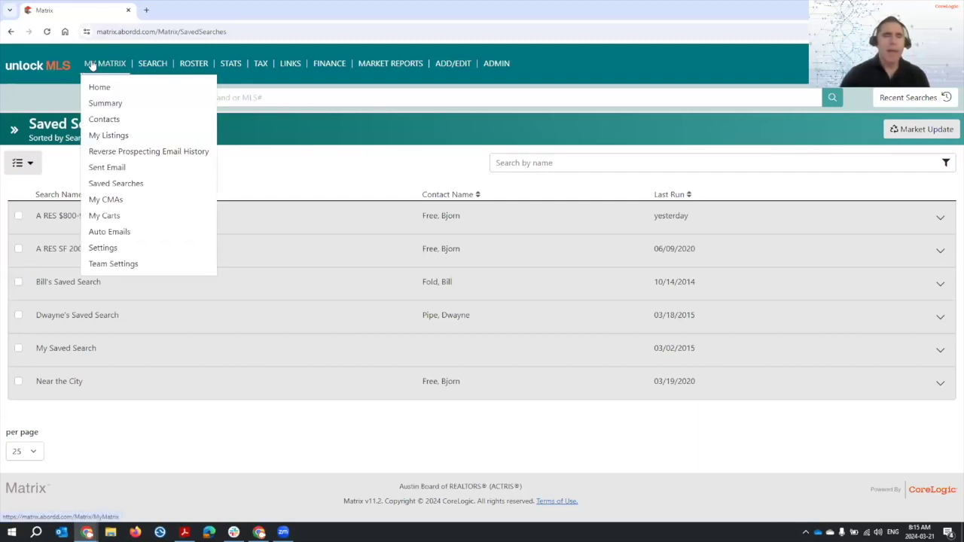
pyautogui.click(120, 233)
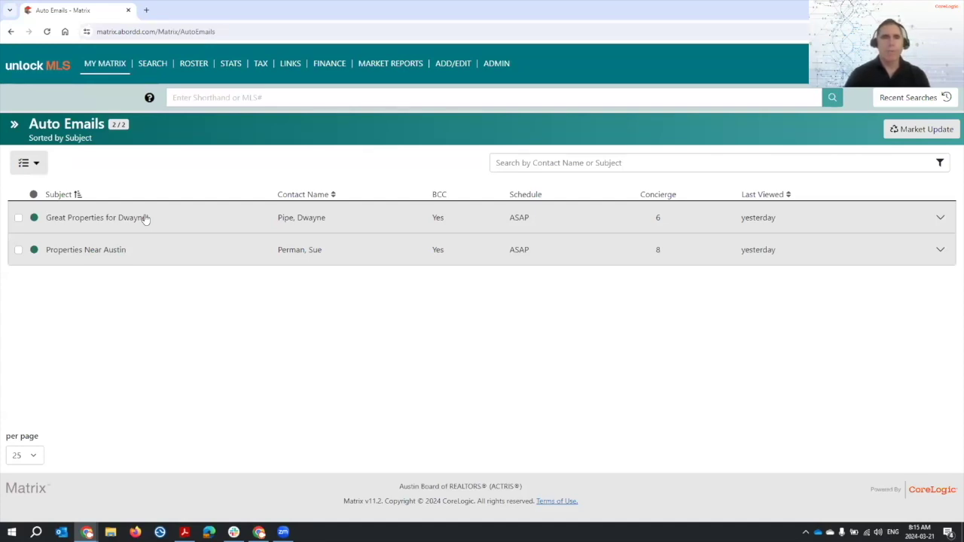
pyautogui.click(145, 218)
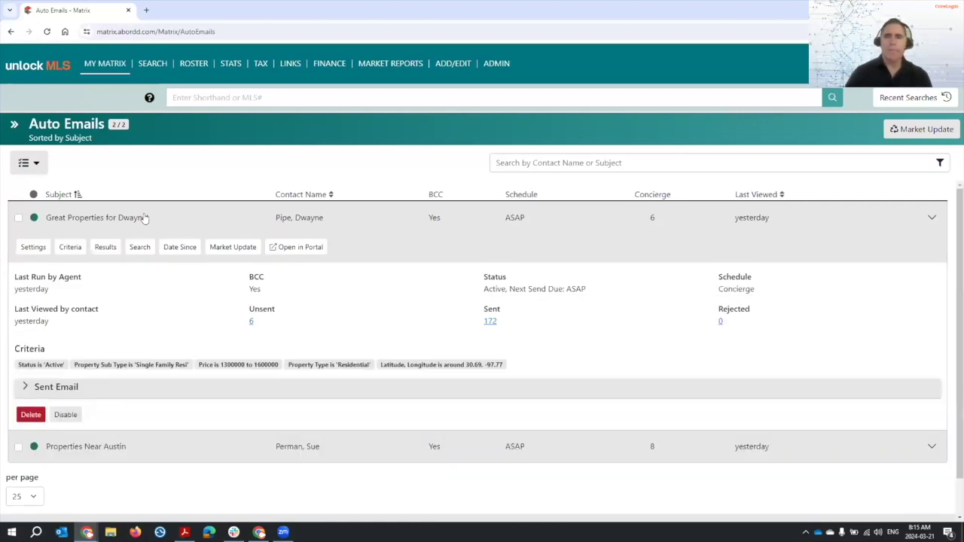
pyautogui.click(146, 218)
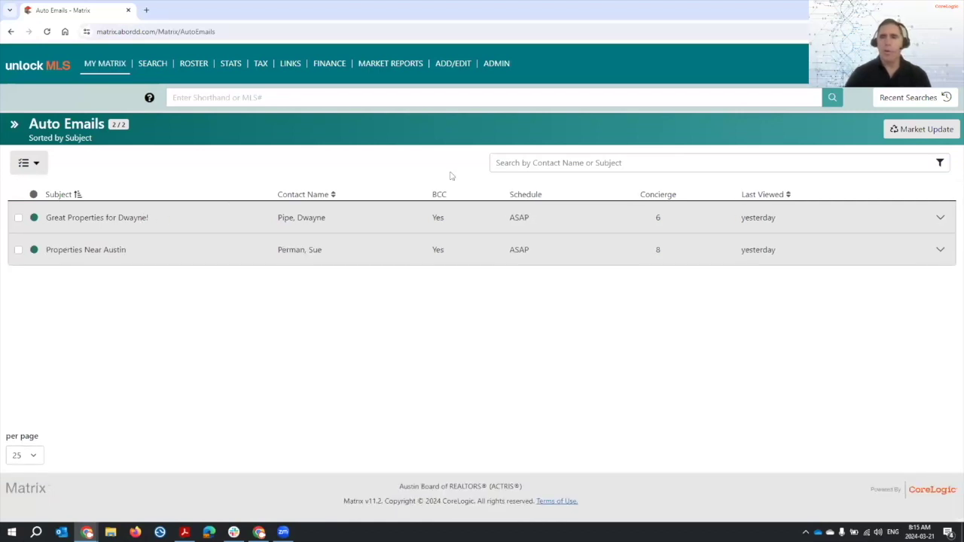
# - Select both auto emails and run a Market Update on them using the last run date
pyautogui.click(902, 132)
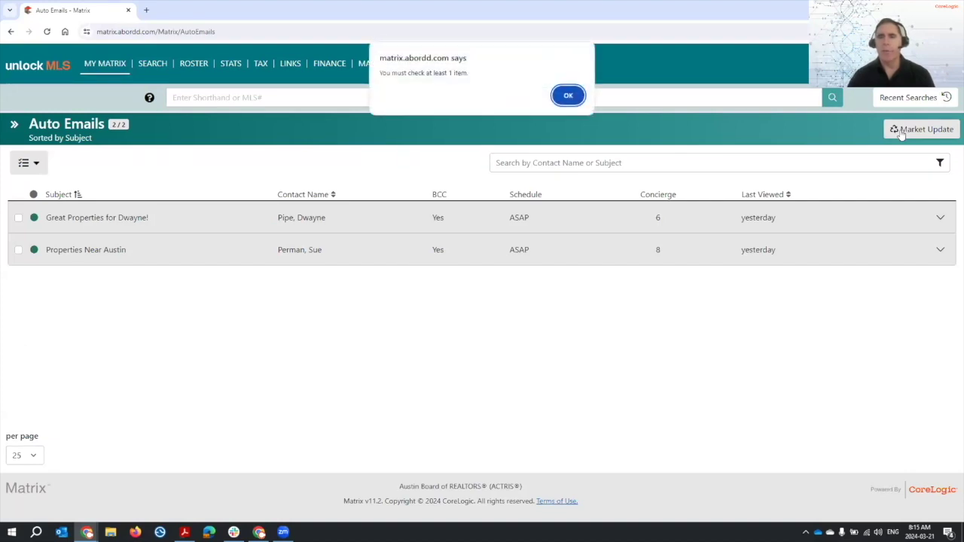
pyautogui.click(568, 95)
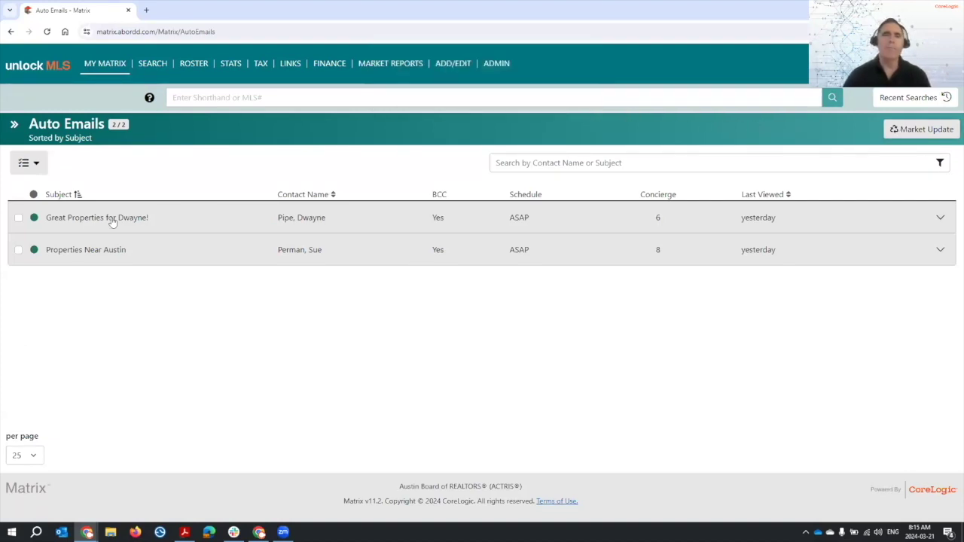
pyautogui.click(18, 217)
pyautogui.click(18, 249)
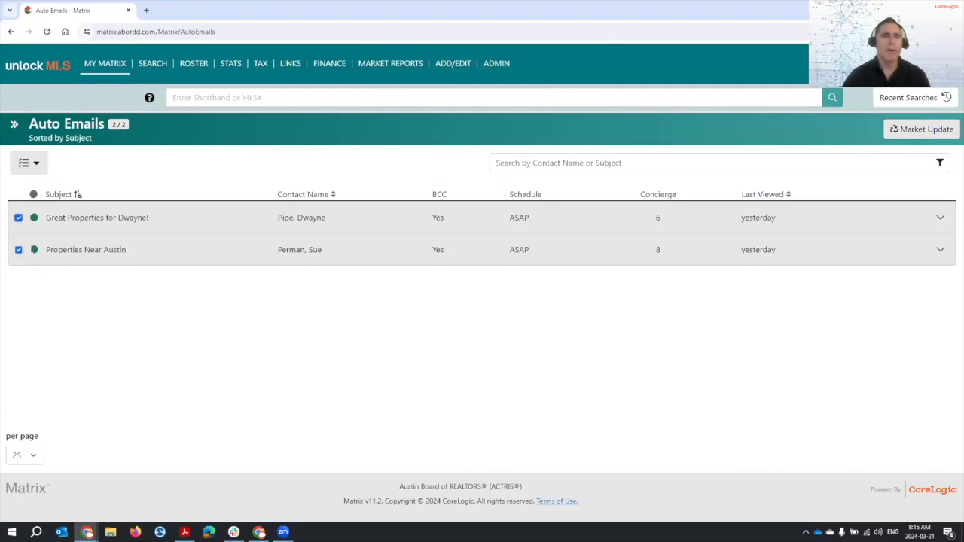
pyautogui.click(935, 130)
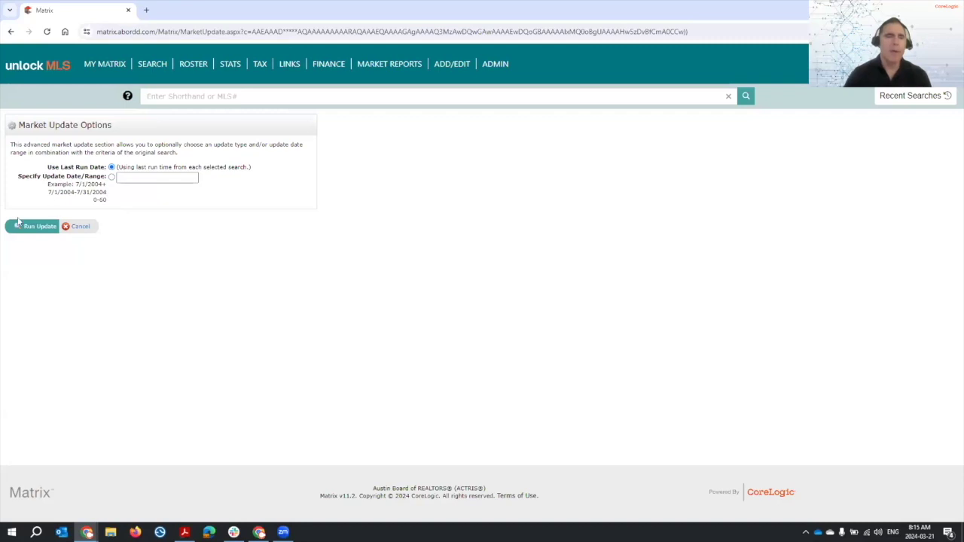
pyautogui.click(46, 229)
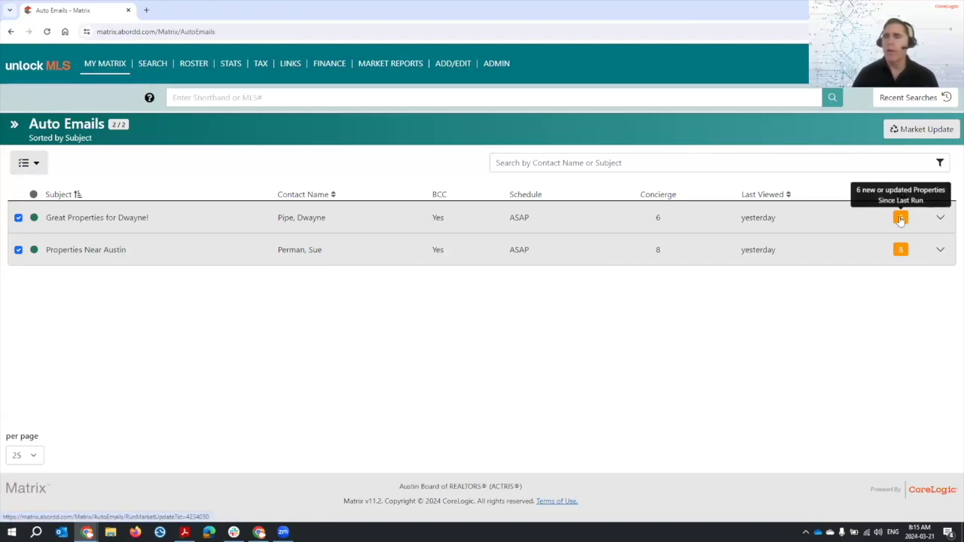
# - View the first auto email's new or updated properties, and return to the list to examine its expanded details
pyautogui.click(901, 219)
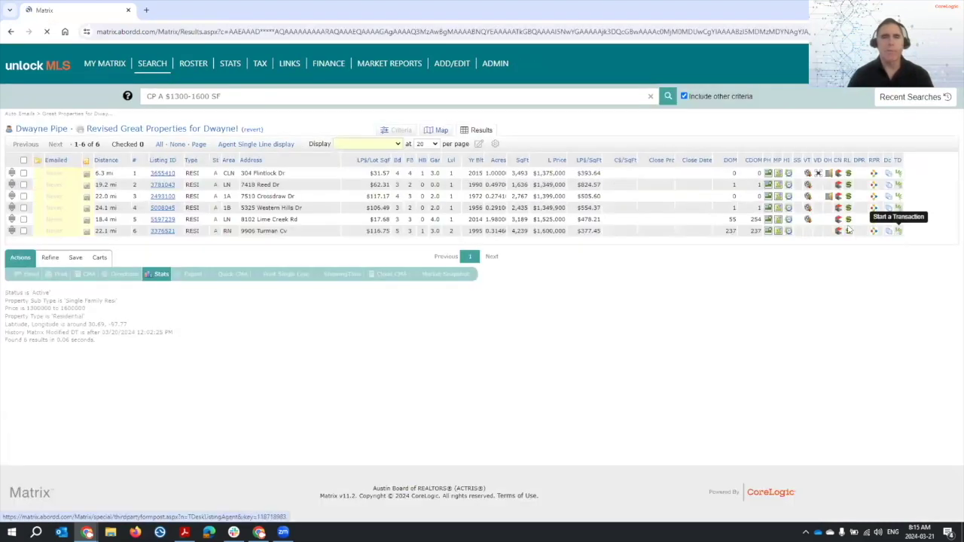
pyautogui.click(12, 32)
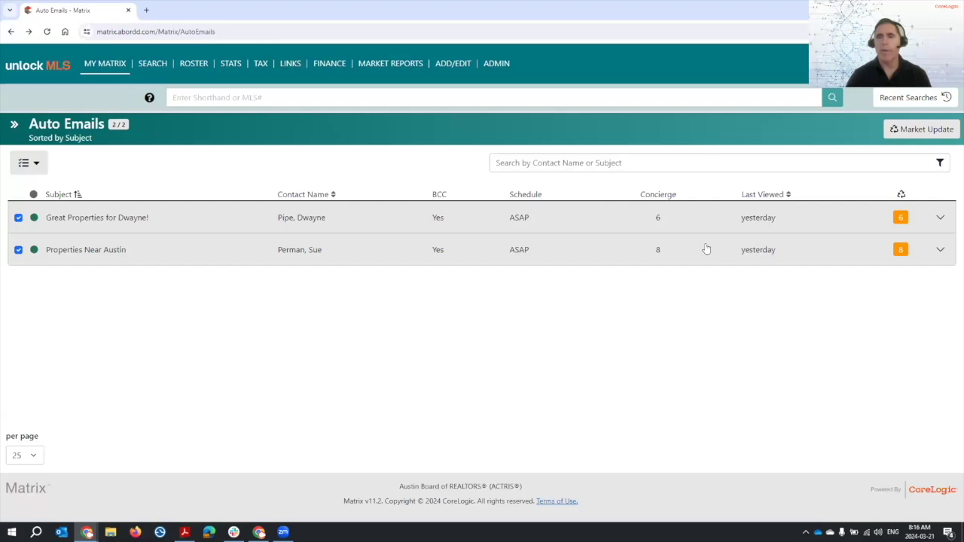
pyautogui.click(253, 216)
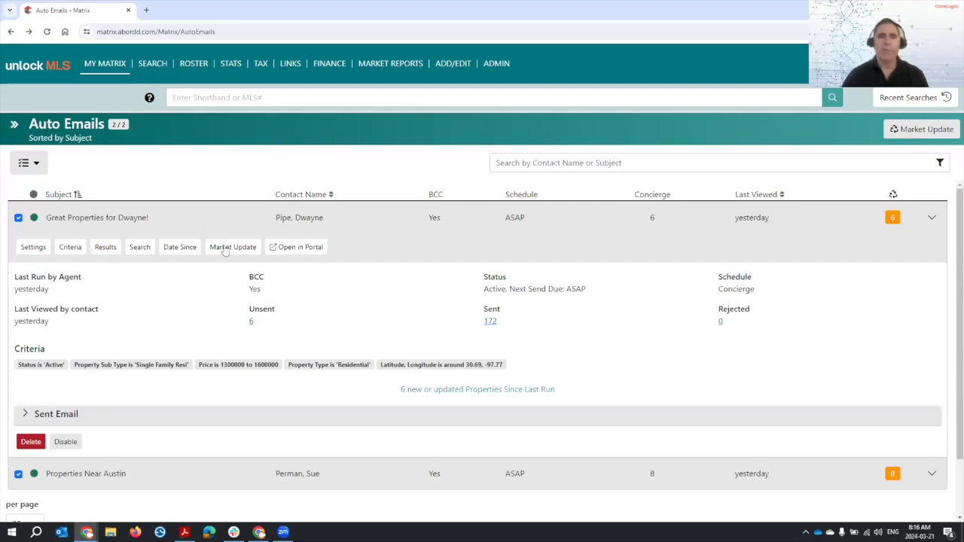
pyautogui.click(206, 216)
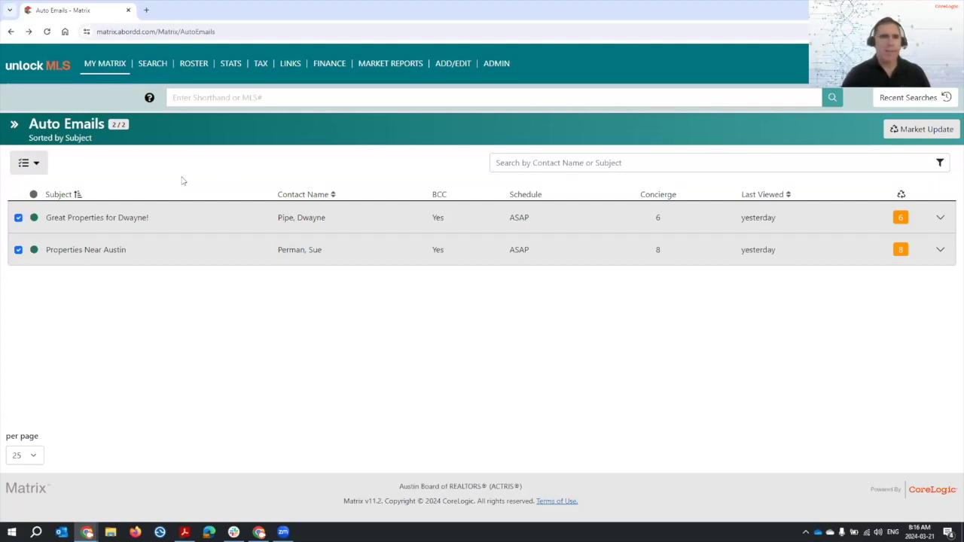
# - View the classic Residential search form, and switch to the new Search page
pyautogui.moveTo(153, 67)
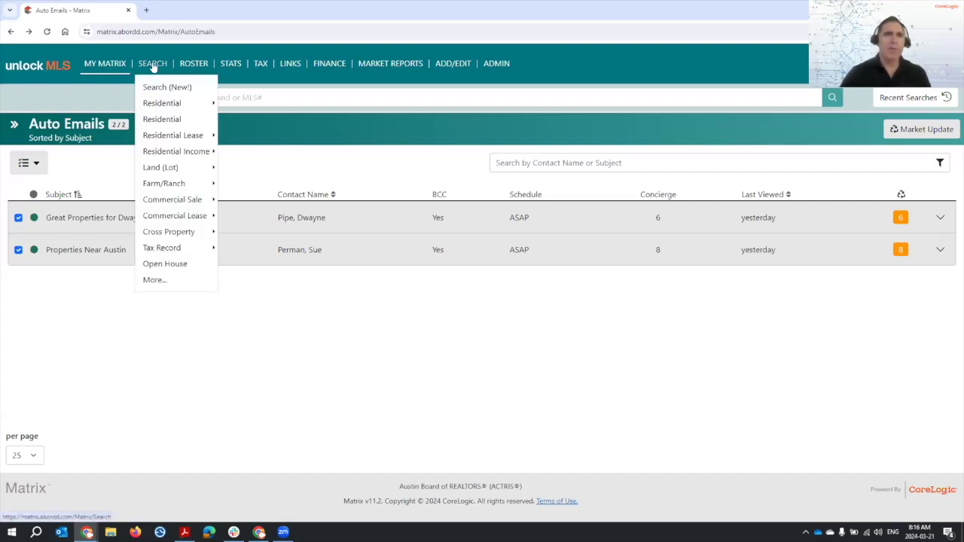
pyautogui.moveTo(149, 103)
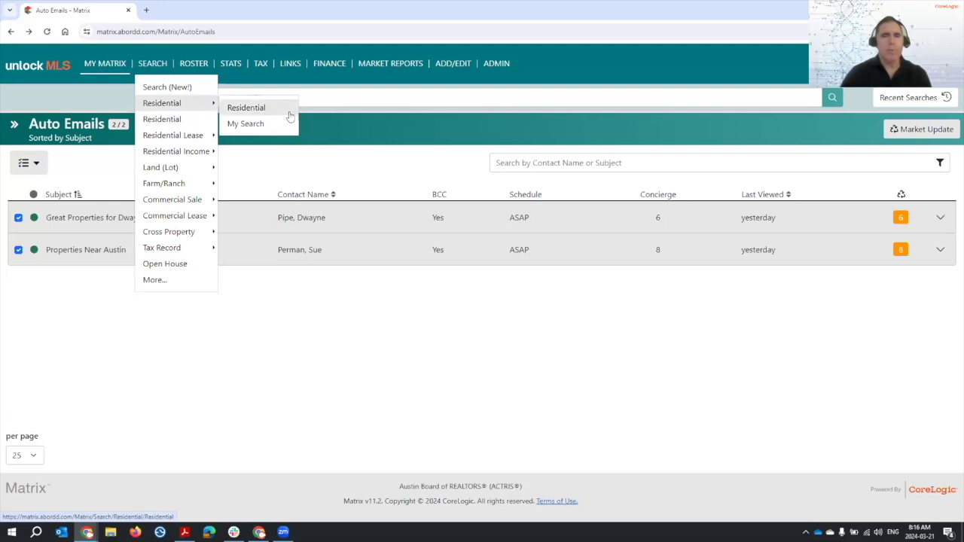
pyautogui.click(256, 108)
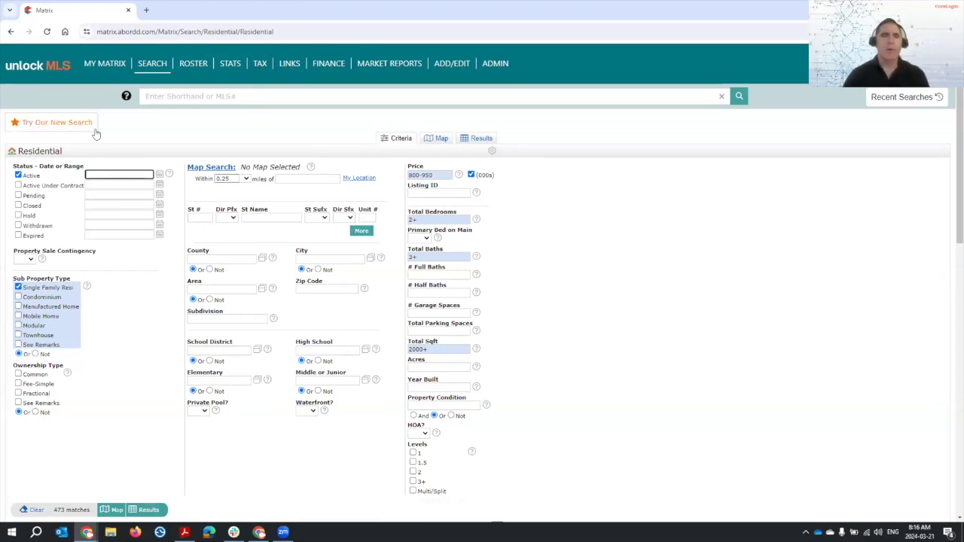
pyautogui.moveTo(155, 66)
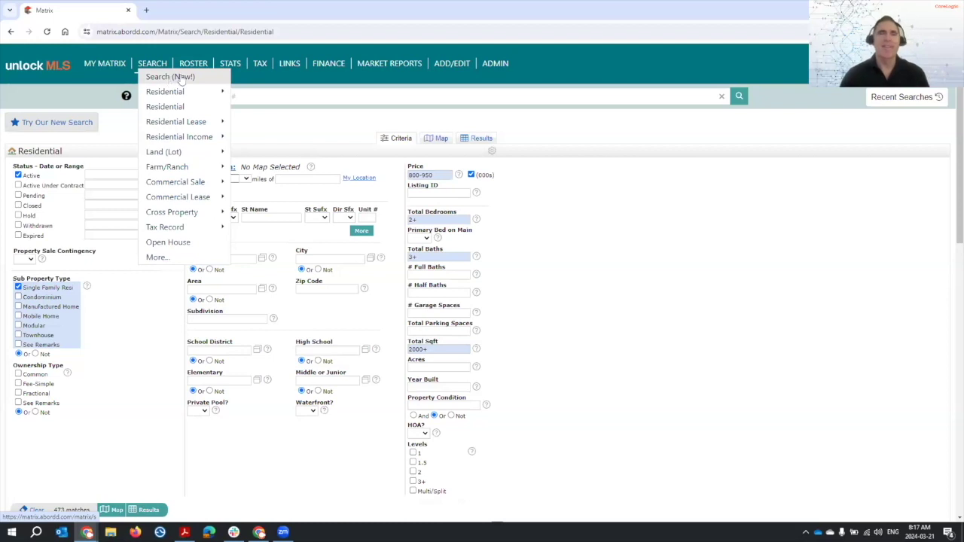
pyautogui.click(181, 78)
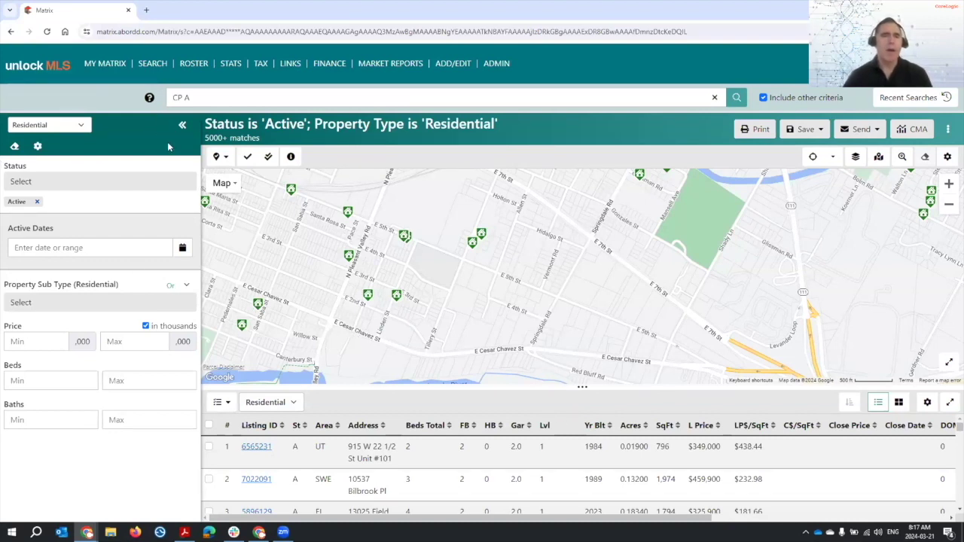
# - Switch the search type to Cross Property, look through its available criteria, and return to the Residential search
pyautogui.click(85, 128)
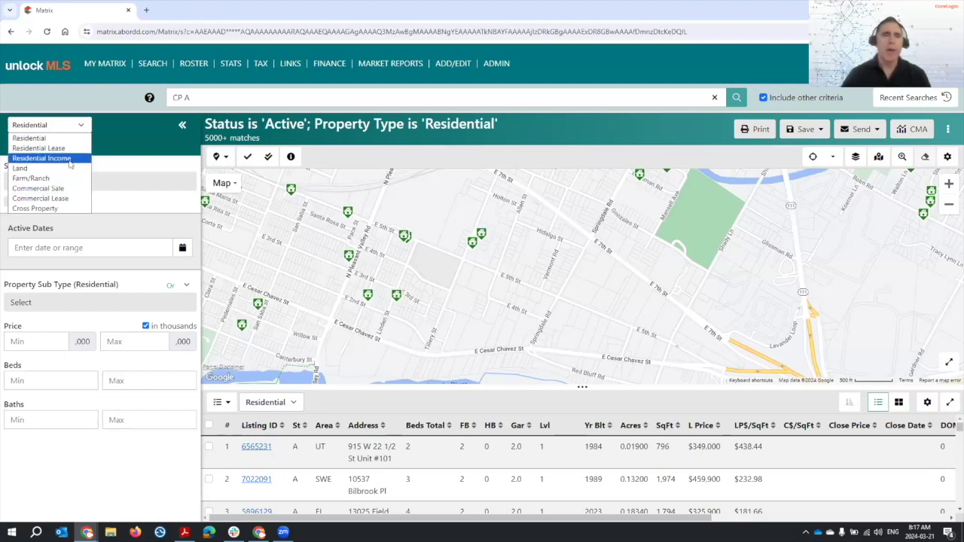
pyautogui.click(63, 208)
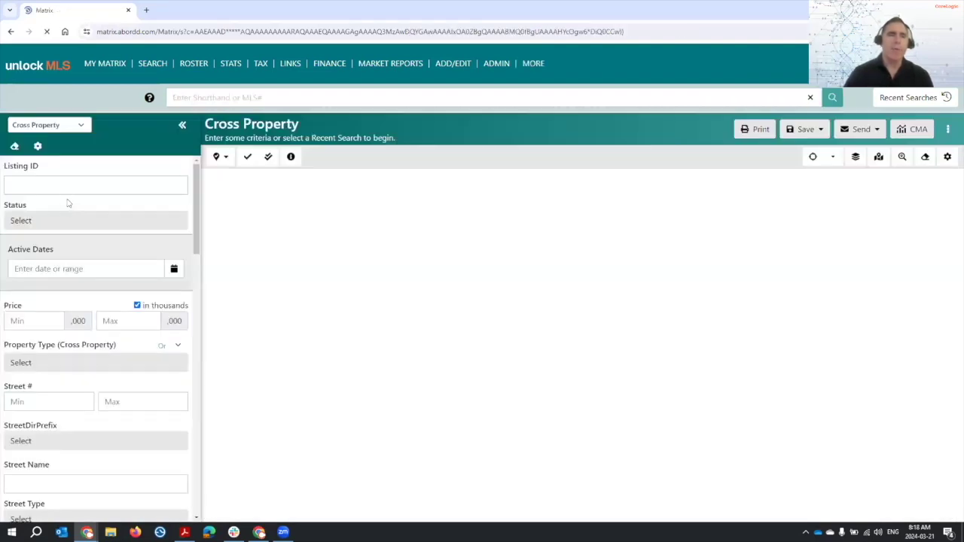
pyautogui.scroll(-10, 71, 226)
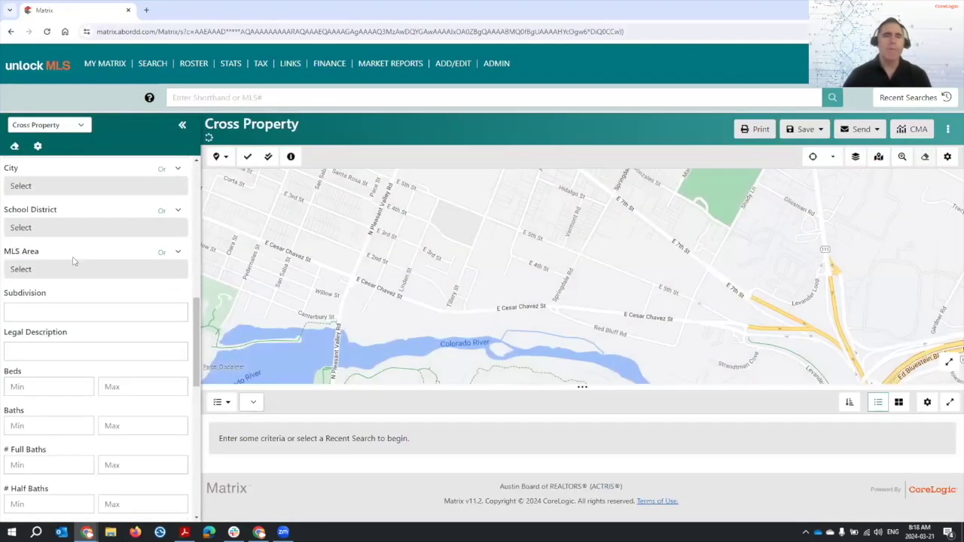
pyautogui.scroll(5, 75, 249)
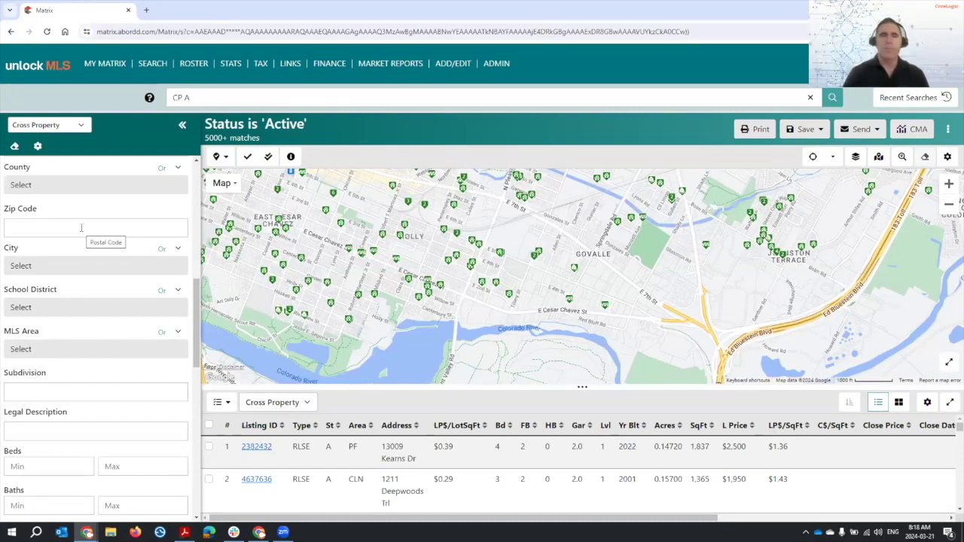
pyautogui.scroll(6, 124, 218)
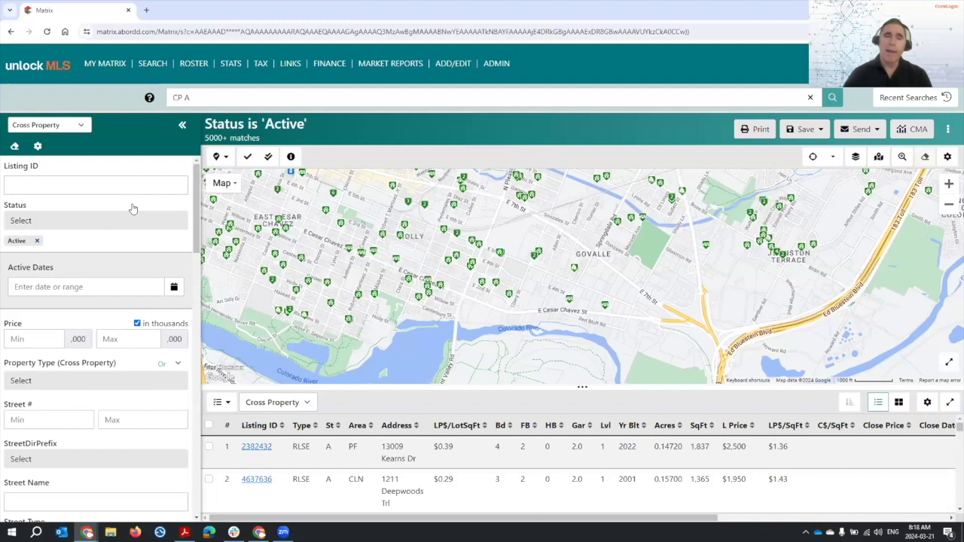
pyautogui.click(70, 126)
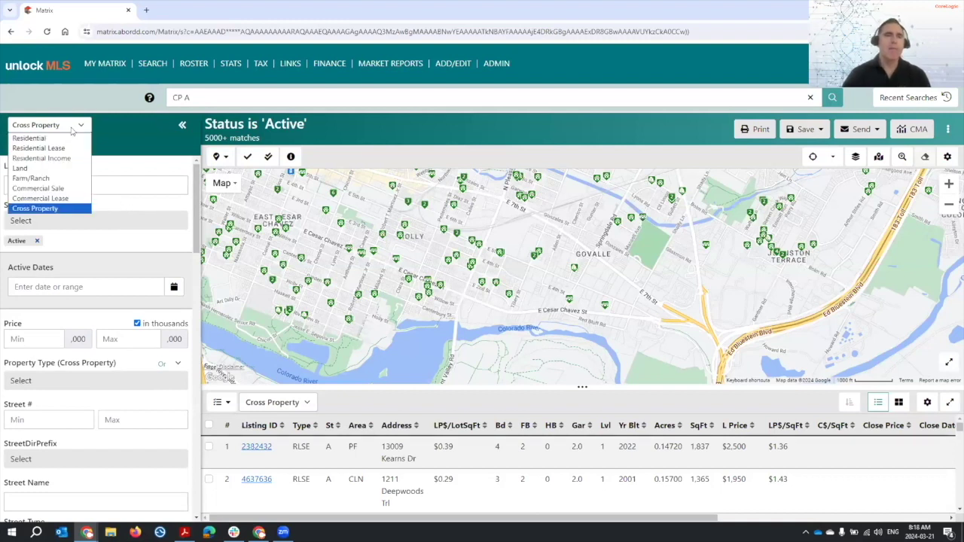
pyautogui.click(69, 137)
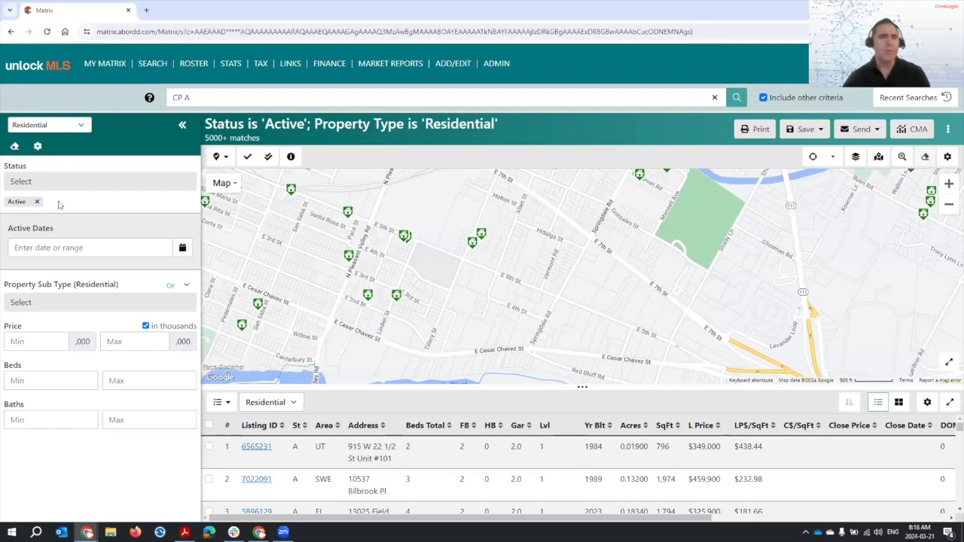
# - Add # Garage Spaces to the Residential search fields, place it between Price and Beds, and clear the field filter
pyautogui.click(37, 147)
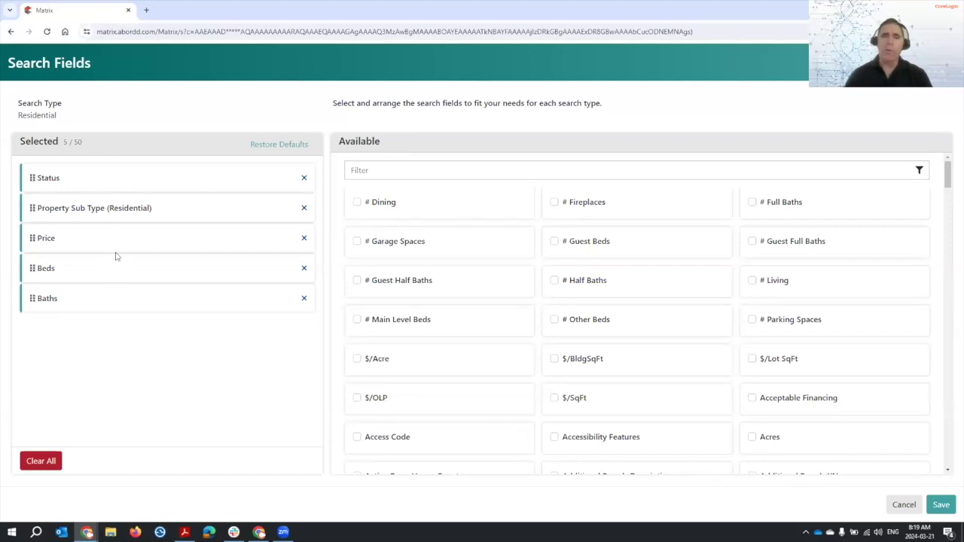
pyautogui.click(397, 170)
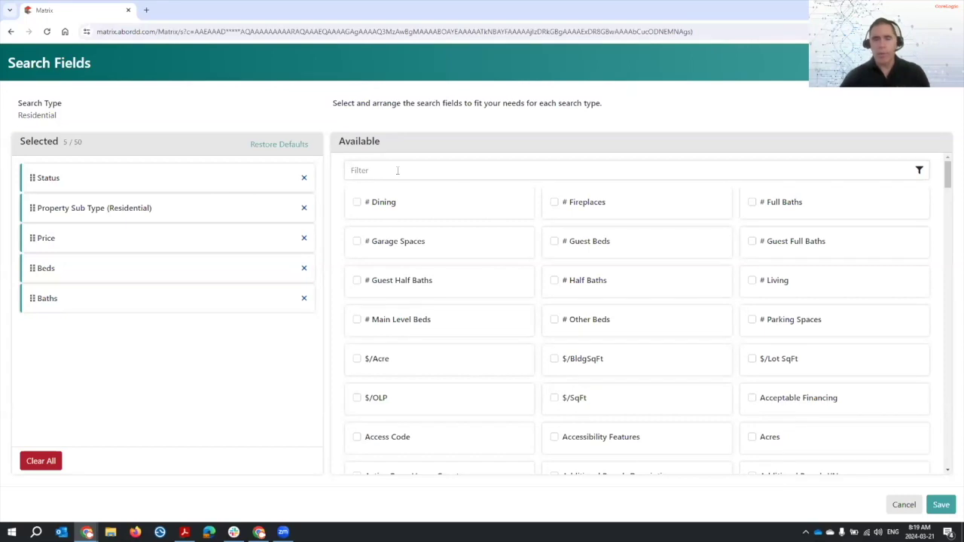
pyautogui.write('gar')
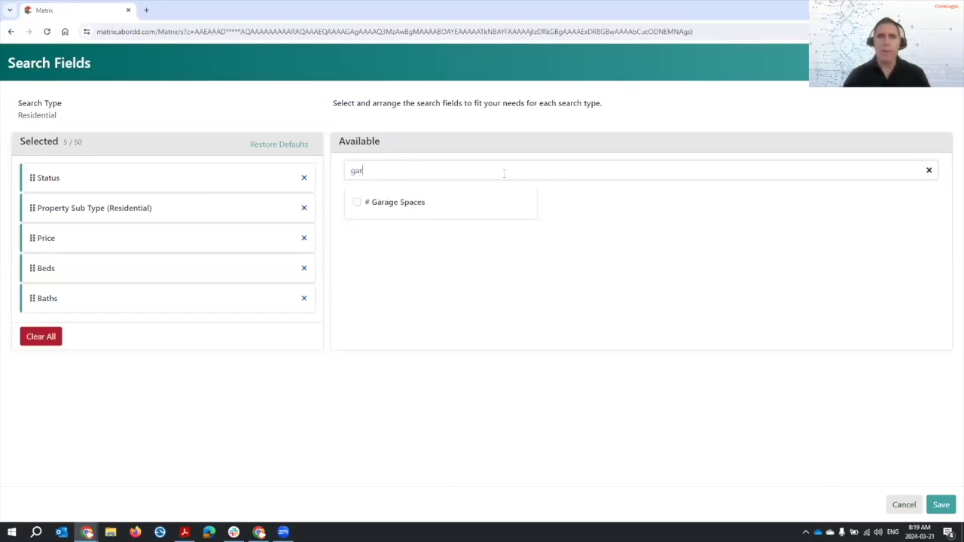
pyautogui.click(357, 204)
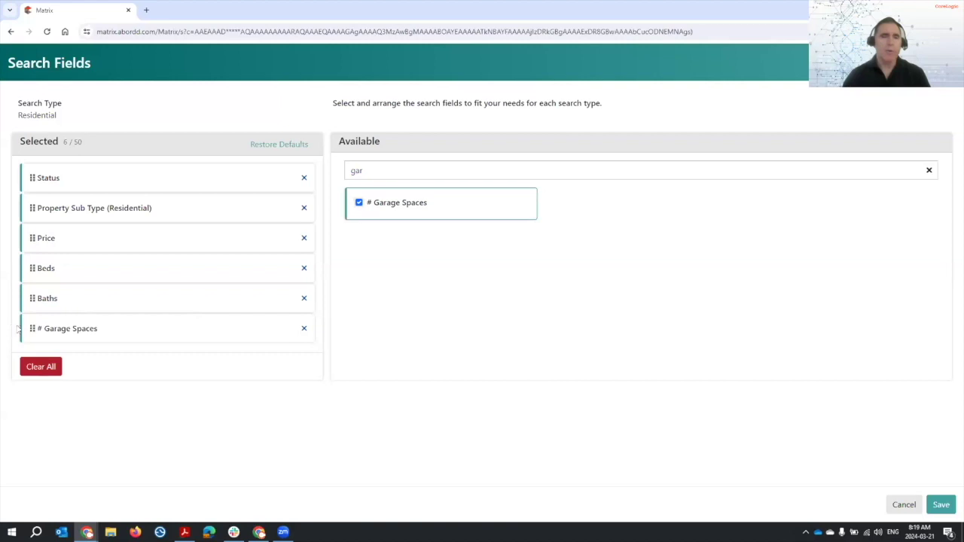
pyautogui.moveTo(28, 329); pyautogui.dragTo(43, 268)
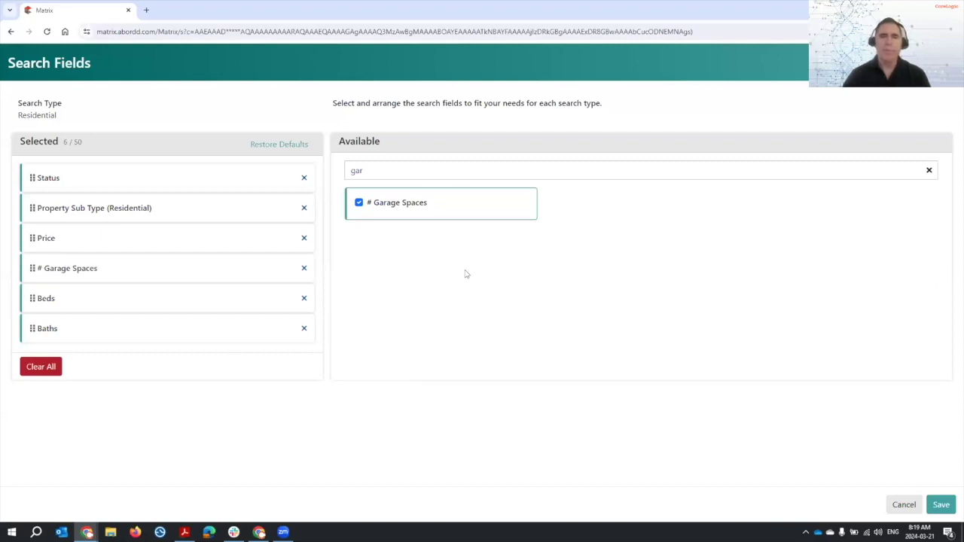
pyautogui.click(928, 170)
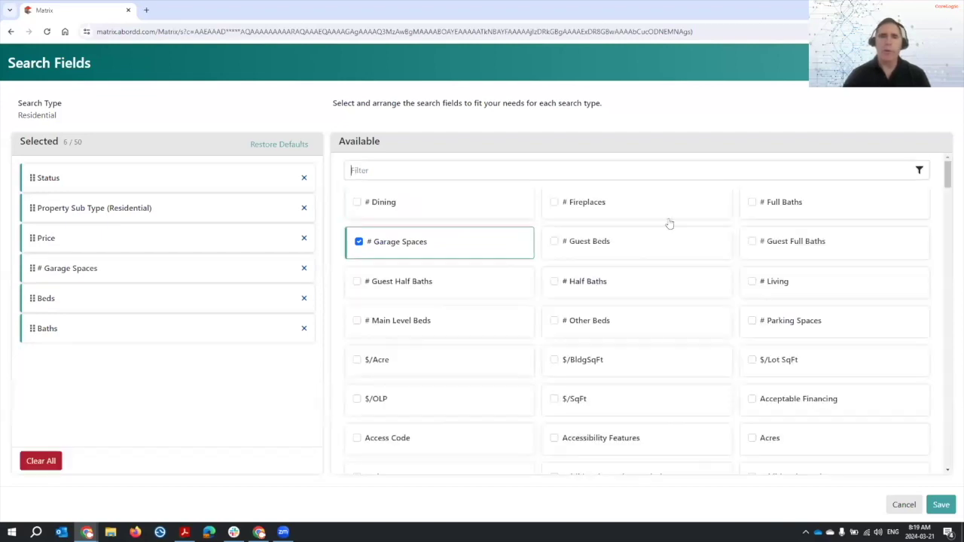
# - Add # Half Baths to the selected search fields, browse the remaining available fields, and save the customized layout
pyautogui.click(555, 282)
pyautogui.scroll(-15, 655, 345)
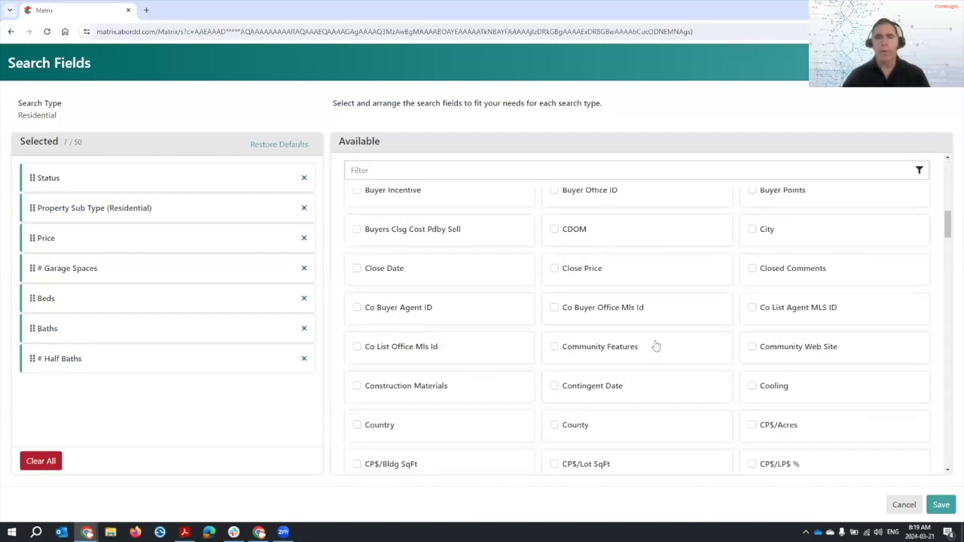
pyautogui.scroll(-7, 656, 345)
pyautogui.scroll(3, 655, 345)
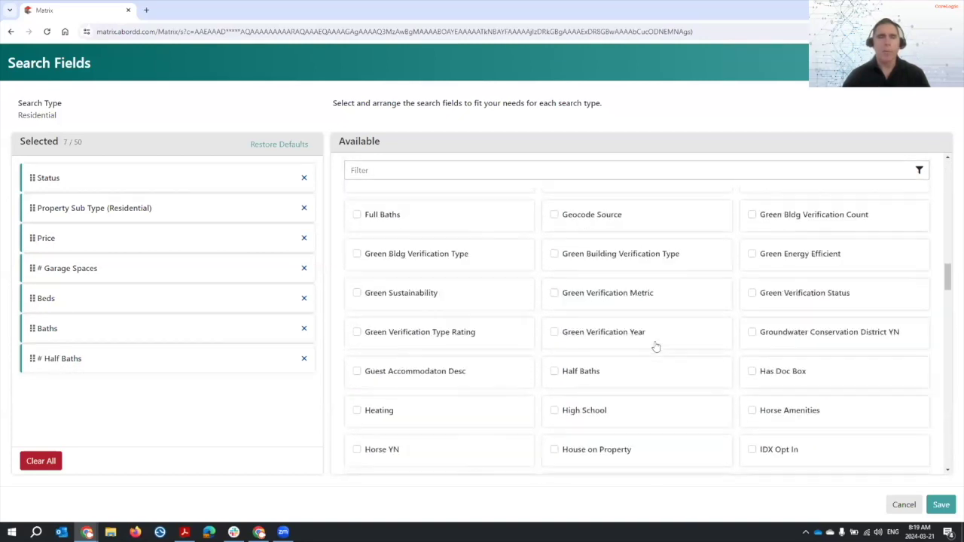
pyautogui.scroll(7, 627, 320)
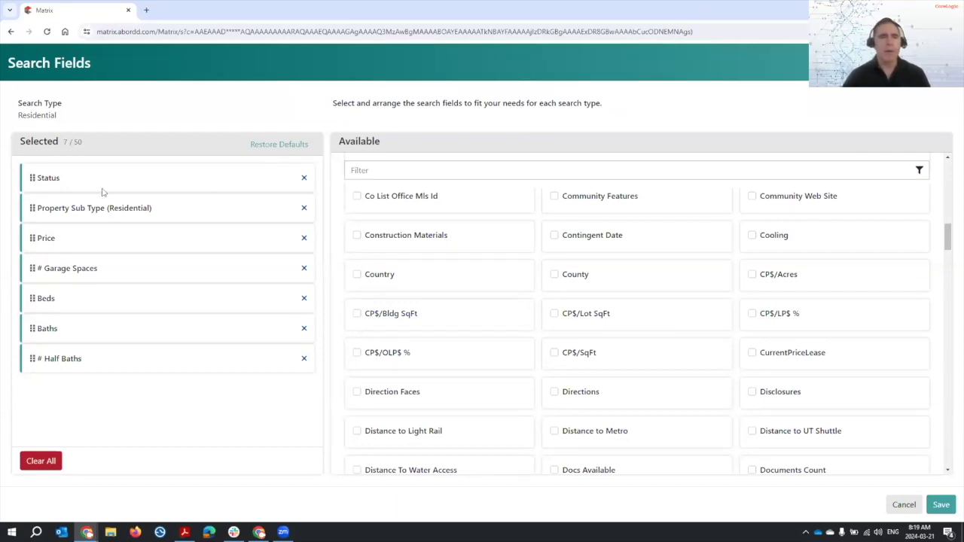
pyautogui.click(941, 504)
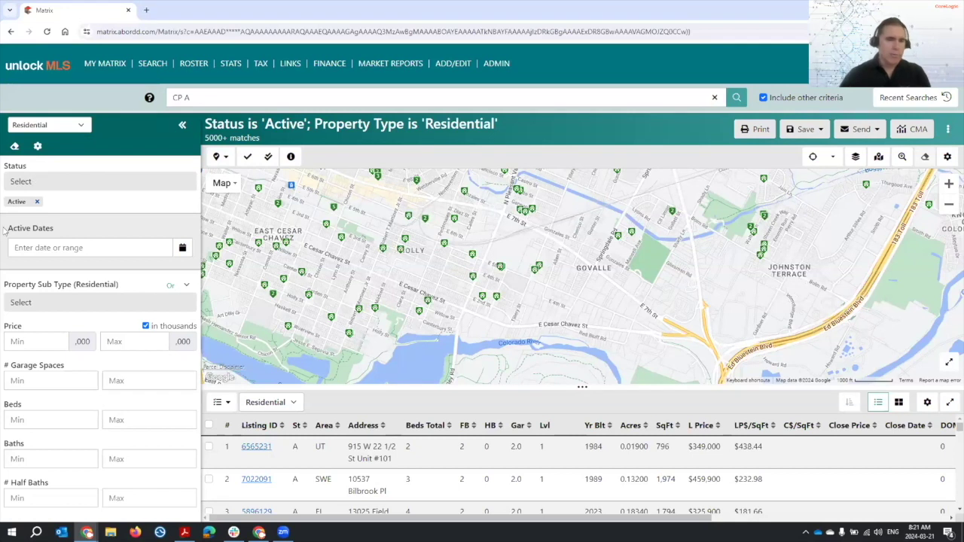
# - Limit the search to the Single Family Resi sub type with a price from 1000 to 1200 thousand
pyautogui.click(61, 304)
pyautogui.click(413, 138)
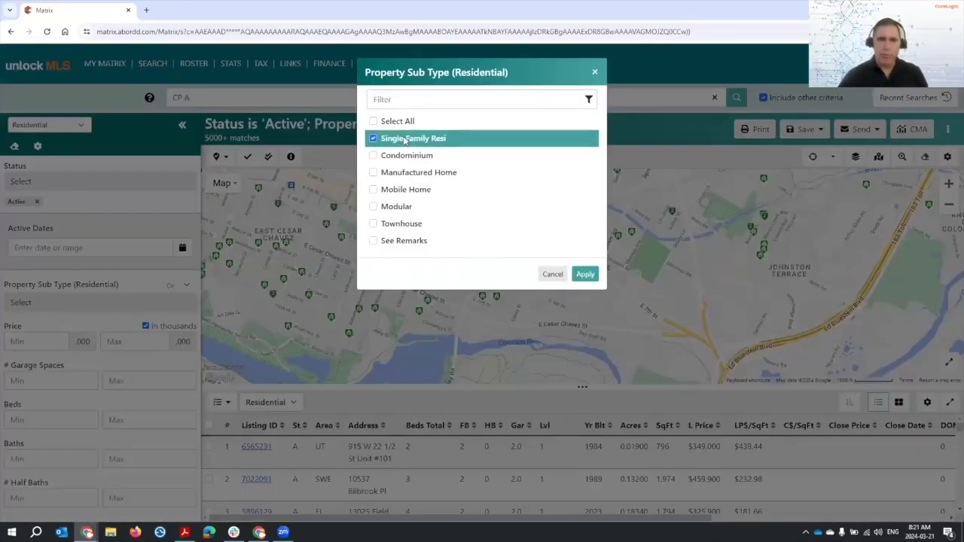
pyautogui.click(586, 273)
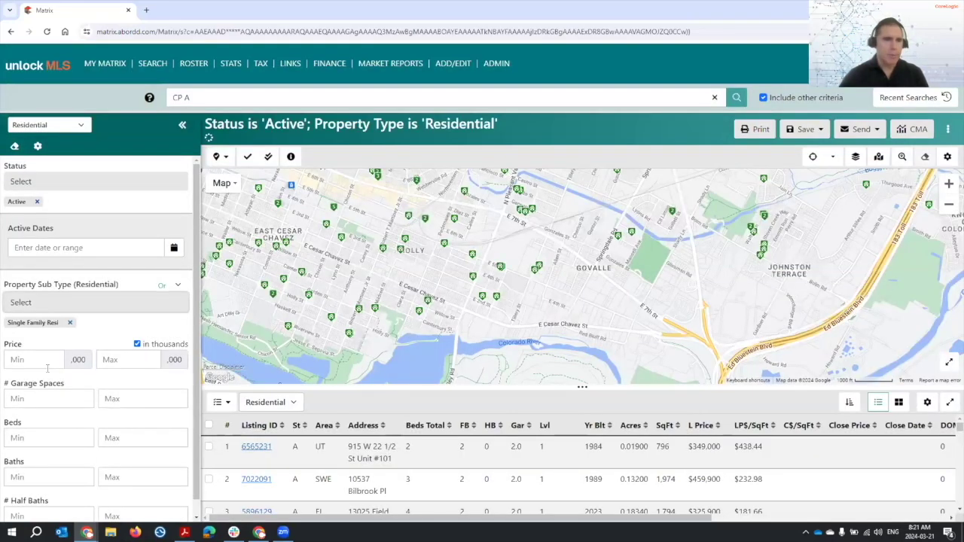
pyautogui.click(47, 360)
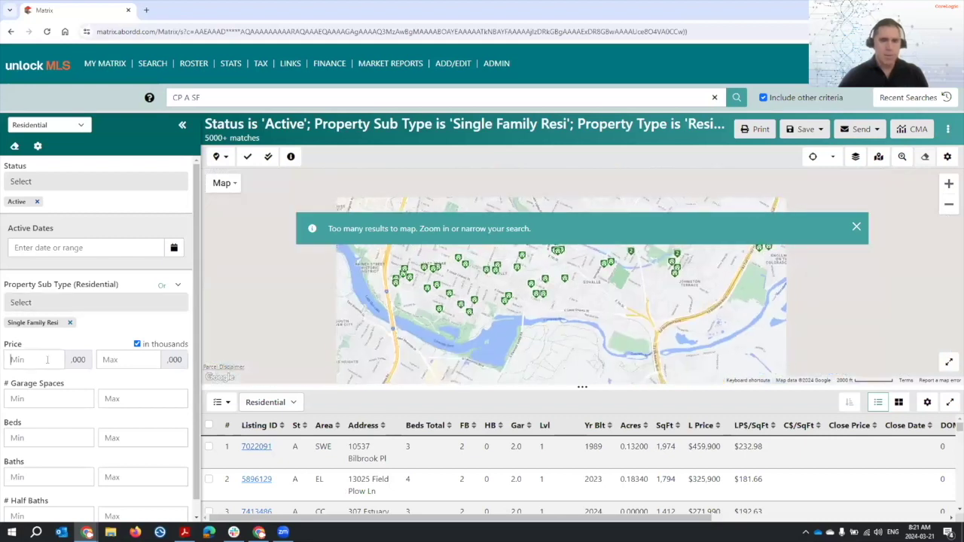
pyautogui.write('1000')
pyautogui.click(136, 365)
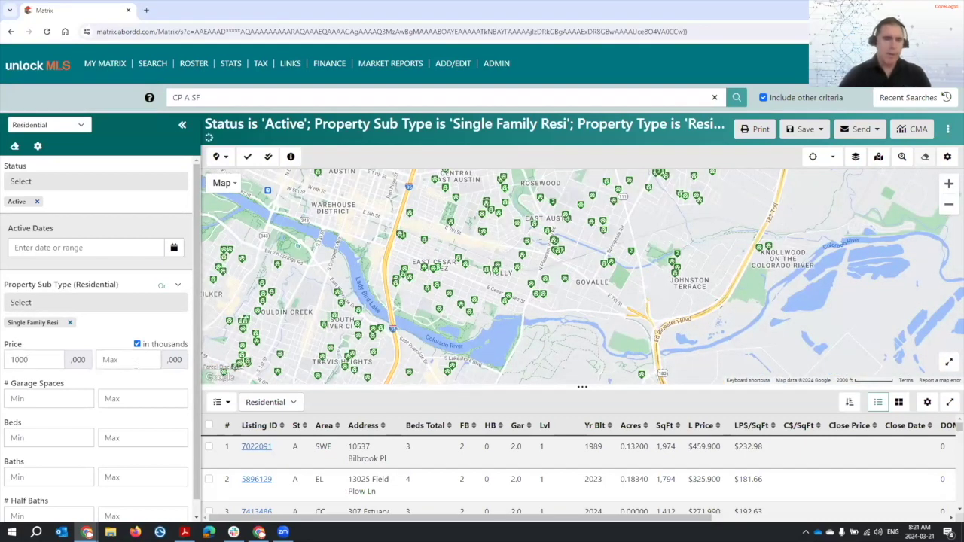
pyautogui.write('1200')
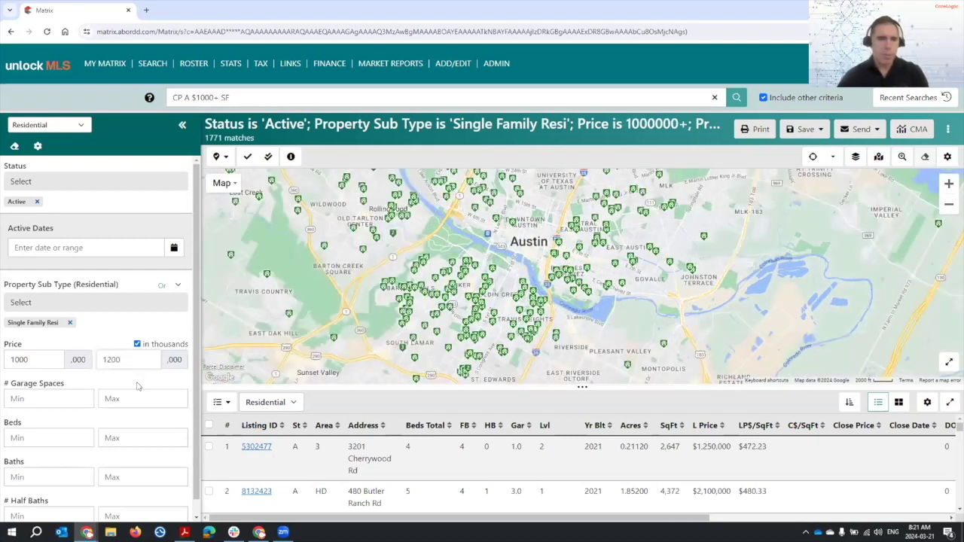
# - Set the minimum beds to 2 and minimum baths to 3, and collapse the search criteria
pyautogui.click(55, 434)
pyautogui.write('2')
pyautogui.click(51, 478)
pyautogui.write('3')
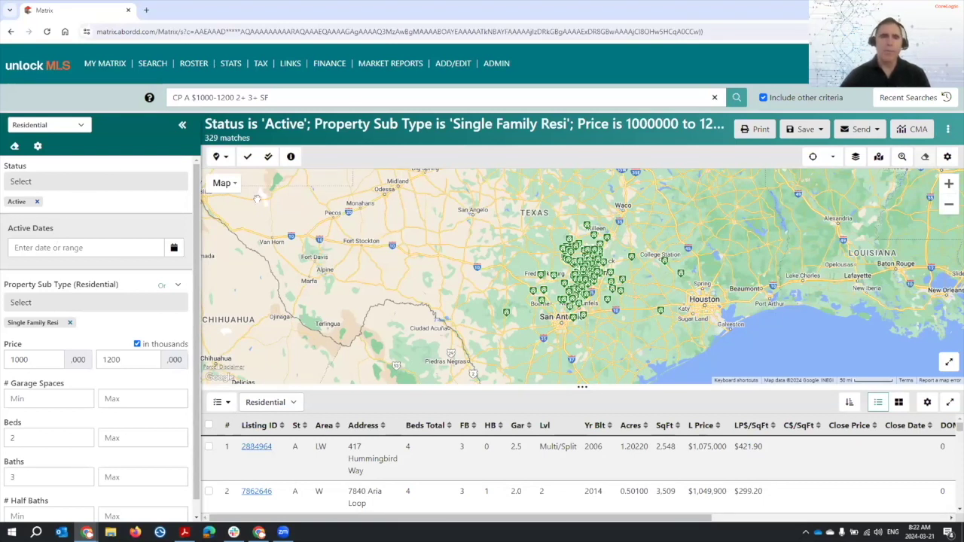
pyautogui.click(181, 126)
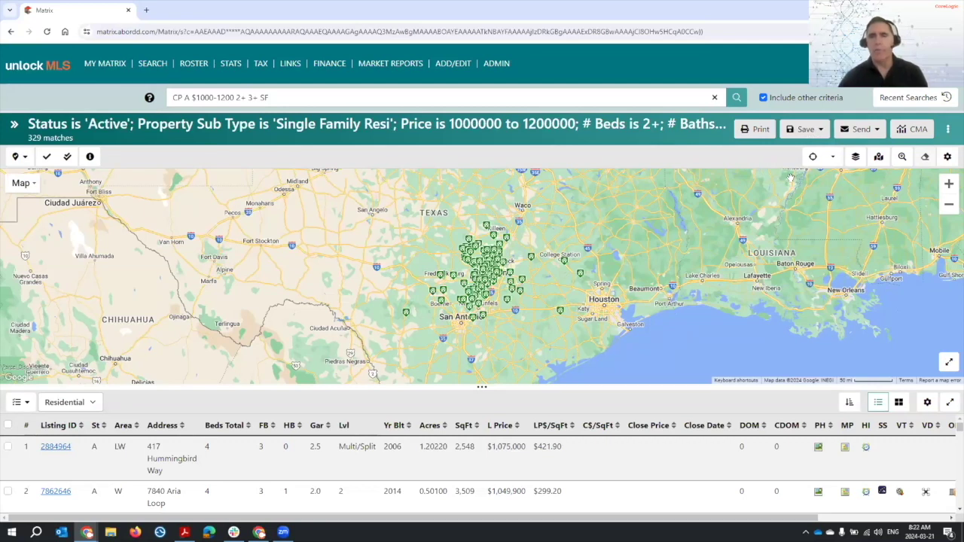
# - Measure a distance of about 9.6 miles from near Hudson Bend to North Austin with the Ruler, and delete the line
pyautogui.click(833, 159)
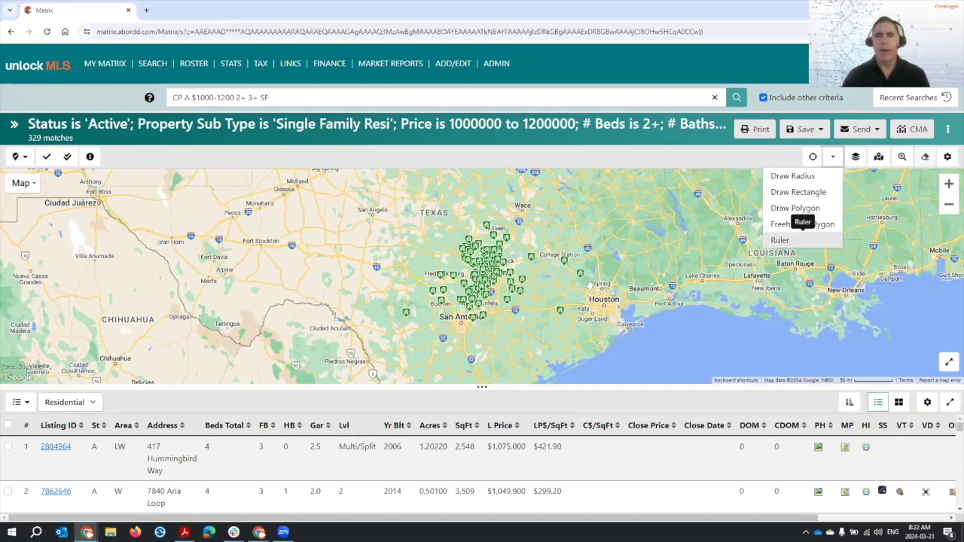
pyautogui.scroll(3, 490, 268)
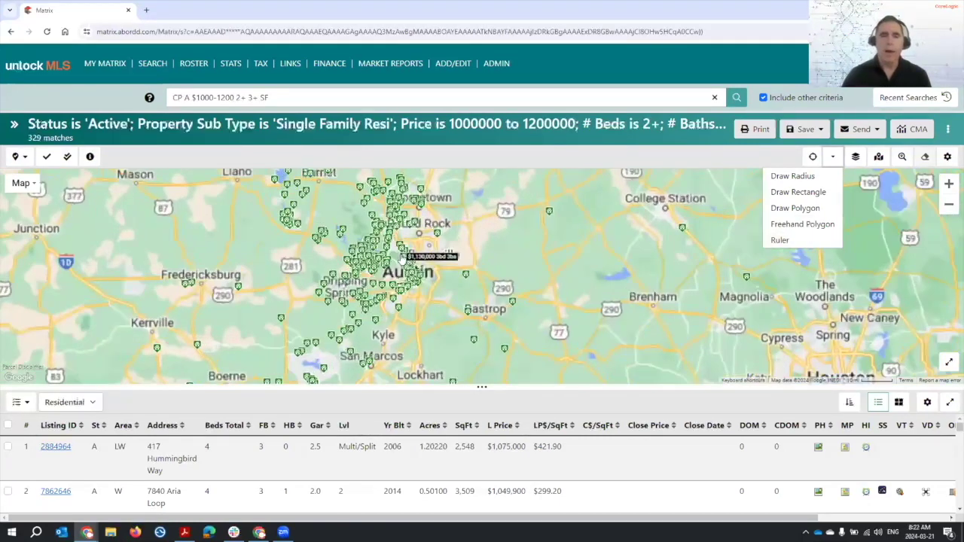
pyautogui.scroll(1, 402, 254)
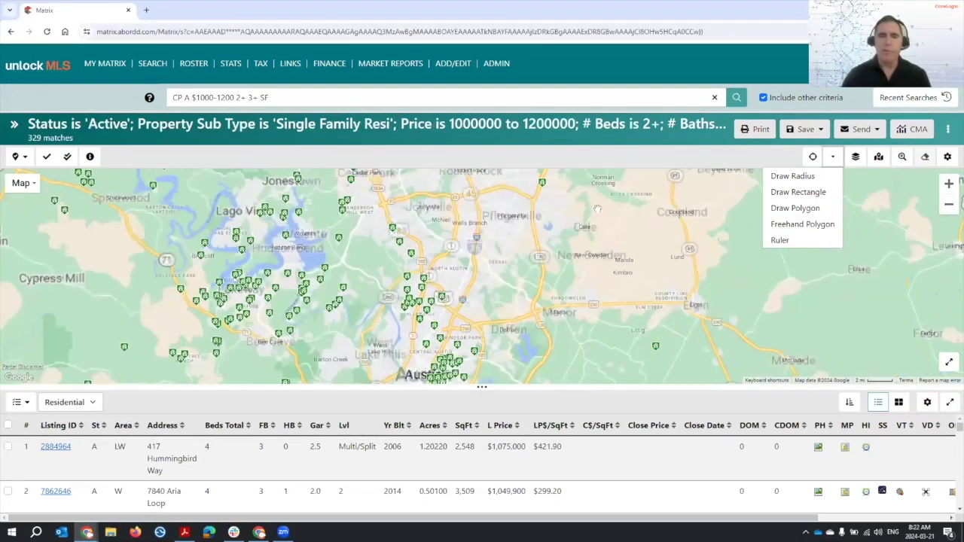
pyautogui.click(780, 240)
pyautogui.moveTo(331, 275)
pyautogui.mouseDown()
pyautogui.moveTo(426, 278)
pyautogui.moveTo(451, 246)
pyautogui.mouseUp()
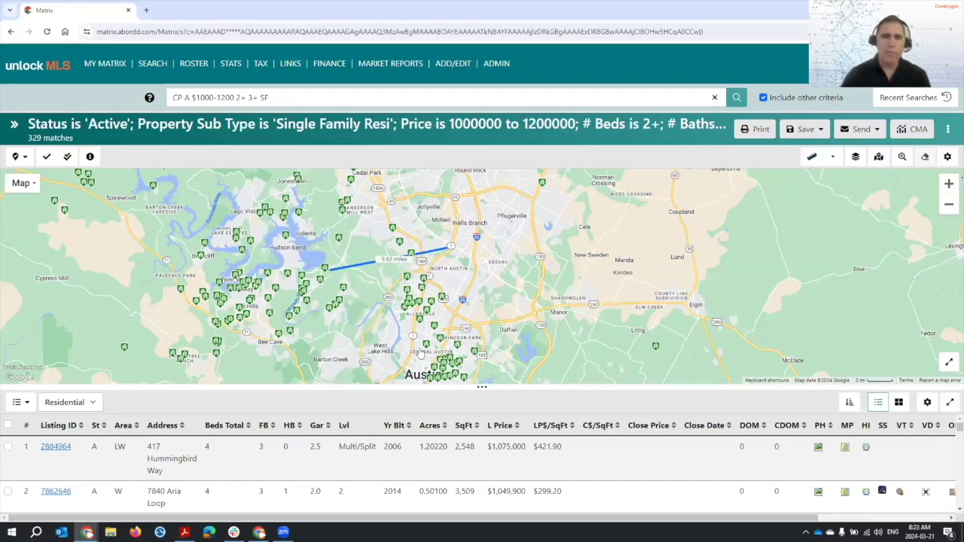
pyautogui.click(394, 261)
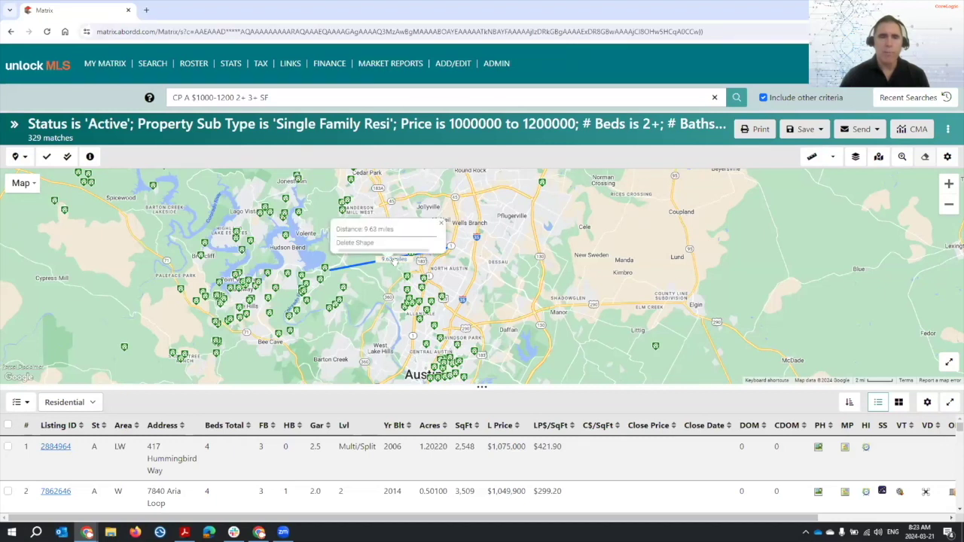
pyautogui.click(361, 244)
# - Draw a search radius centred northeast of Round Rock, reaching from around Killeen down to around Kyle
pyautogui.click(832, 157)
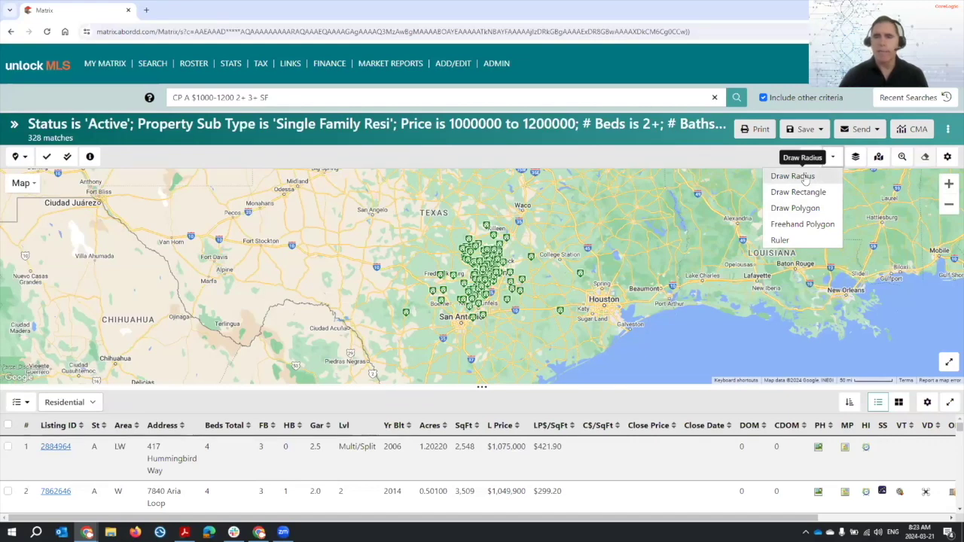
pyautogui.click(805, 177)
pyautogui.scroll(1, 545, 272)
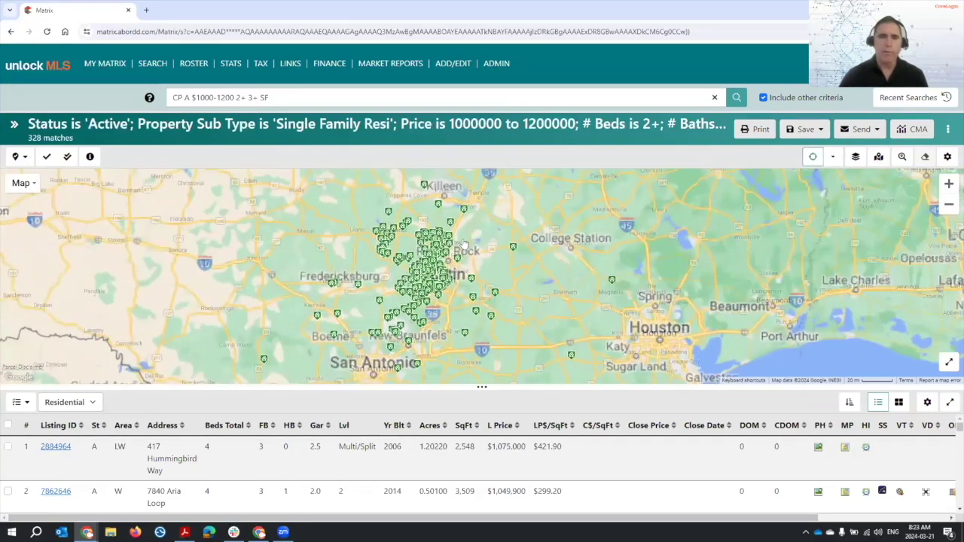
pyautogui.moveTo(462, 249); pyautogui.dragTo(521, 280)
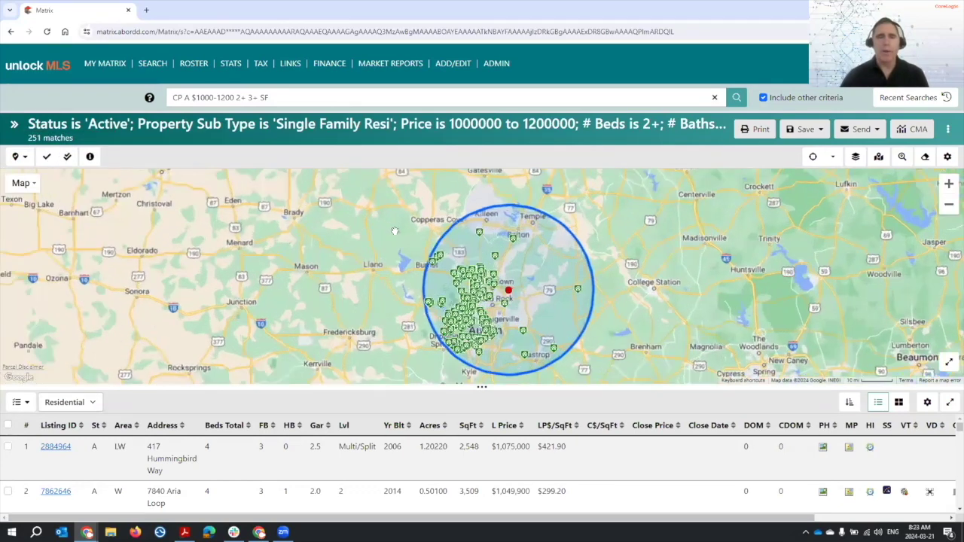
# - Check two individual listing pins inside the radius, one just south of Liberty Hill and one northeast of Spicewood
pyautogui.click(10, 157)
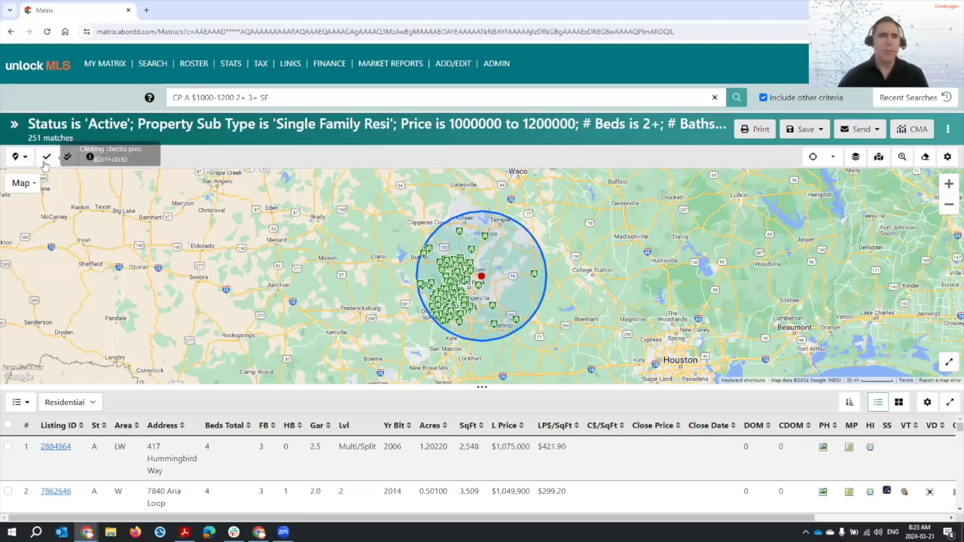
pyautogui.scroll(3, 525, 325)
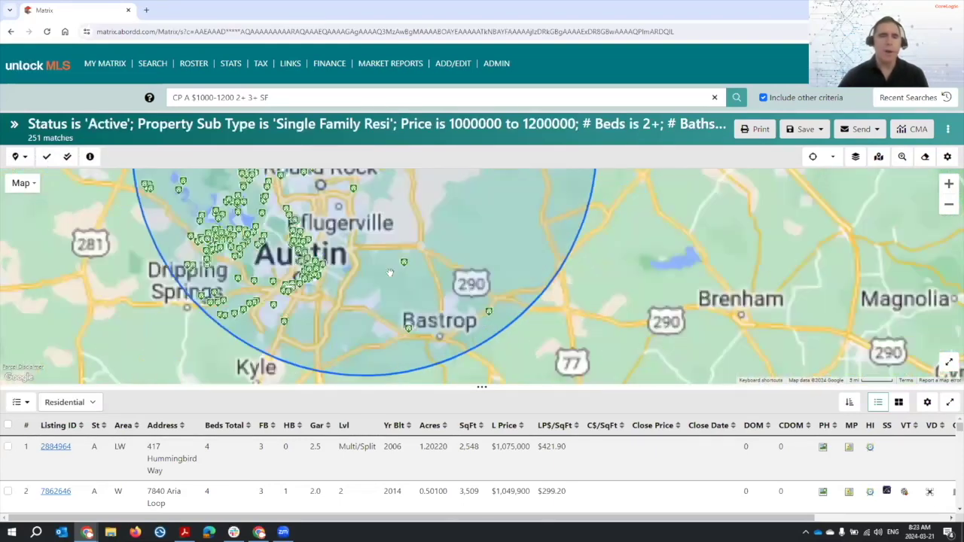
pyautogui.scroll(-1, 199, 196)
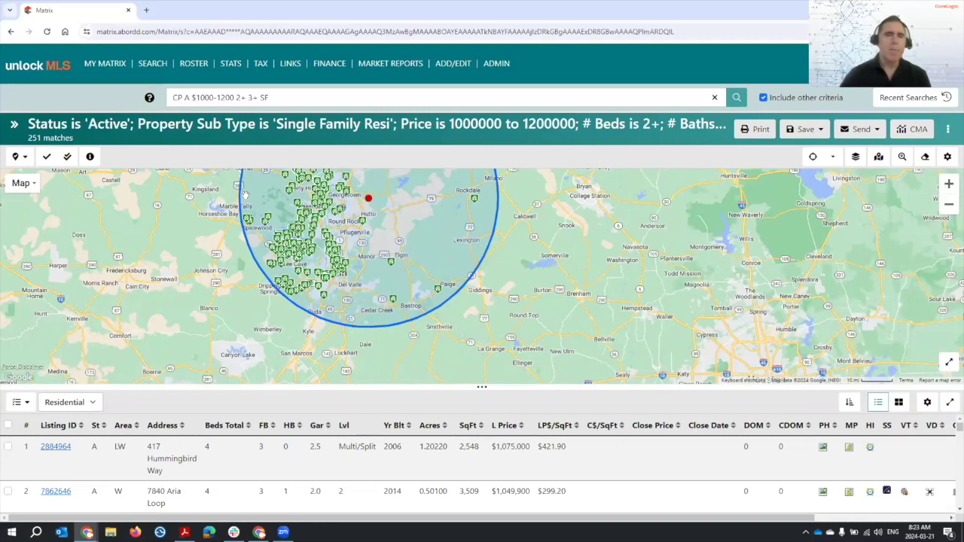
pyautogui.scroll(1, 234, 197)
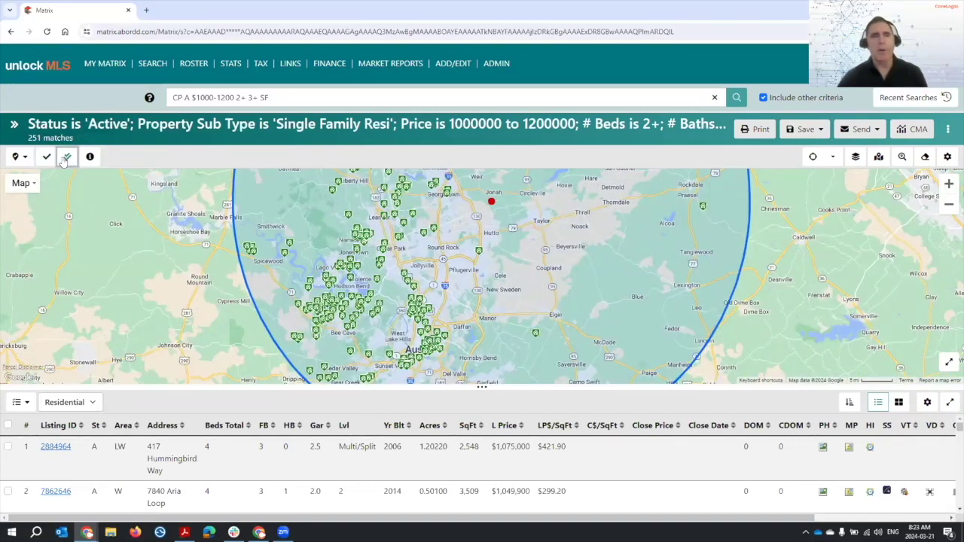
pyautogui.click(44, 158)
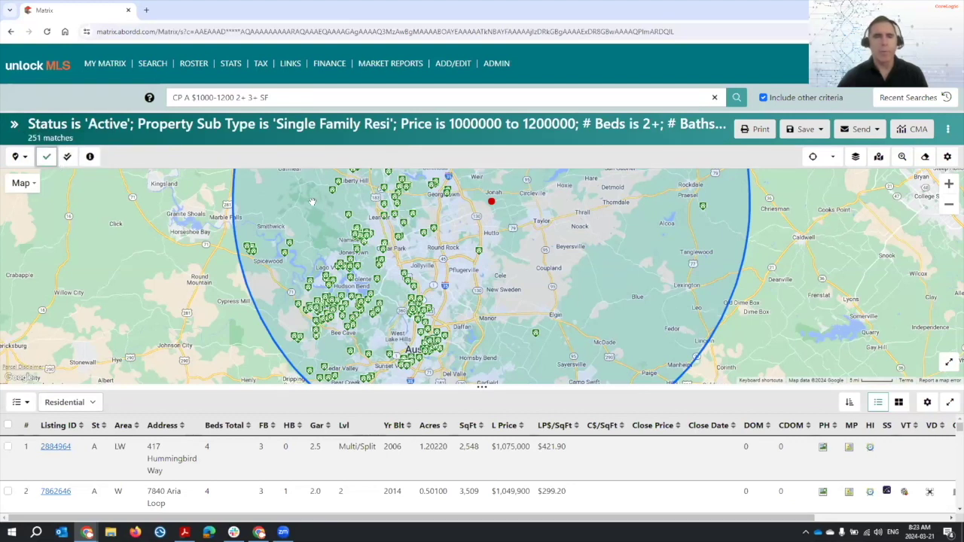
pyautogui.click(330, 190)
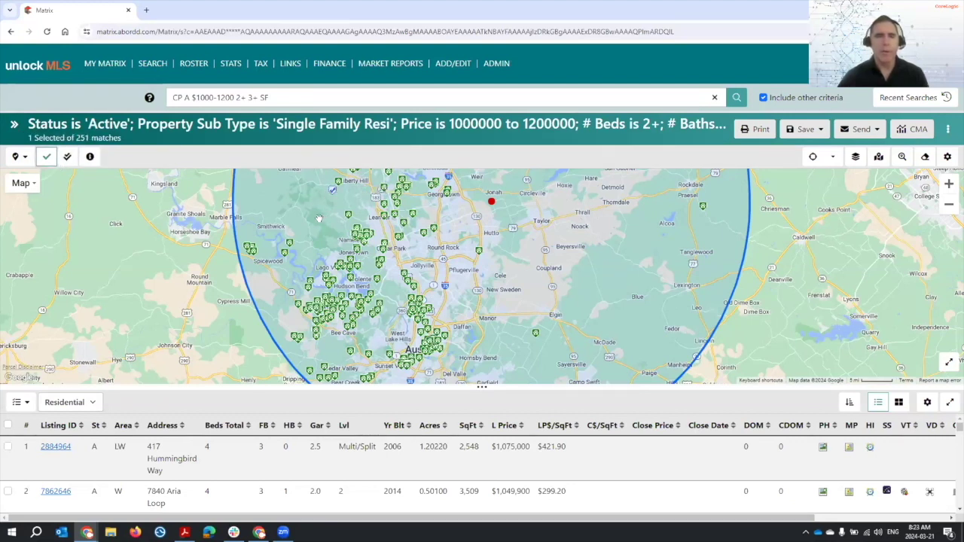
pyautogui.click(291, 244)
# - Check all the listing pins in a rectangular area between Leander and Round Rock at once
pyautogui.click(67, 156)
pyautogui.moveTo(426, 211)
pyautogui.mouseDown()
pyautogui.moveTo(440, 206)
pyautogui.moveTo(399, 239)
pyautogui.moveTo(373, 223)
pyautogui.moveTo(377, 246)
pyautogui.mouseUp()
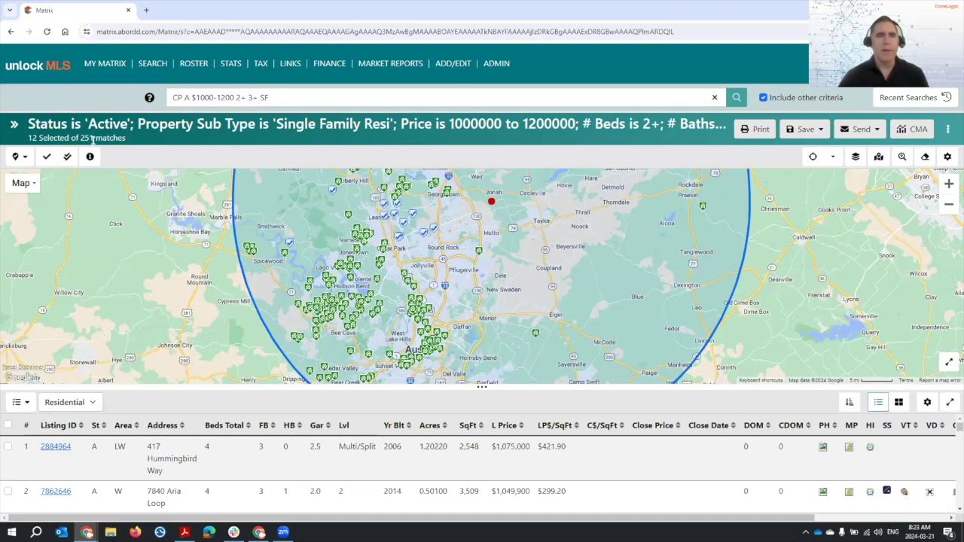
pyautogui.moveTo(87, 138); pyautogui.dragTo(64, 140)
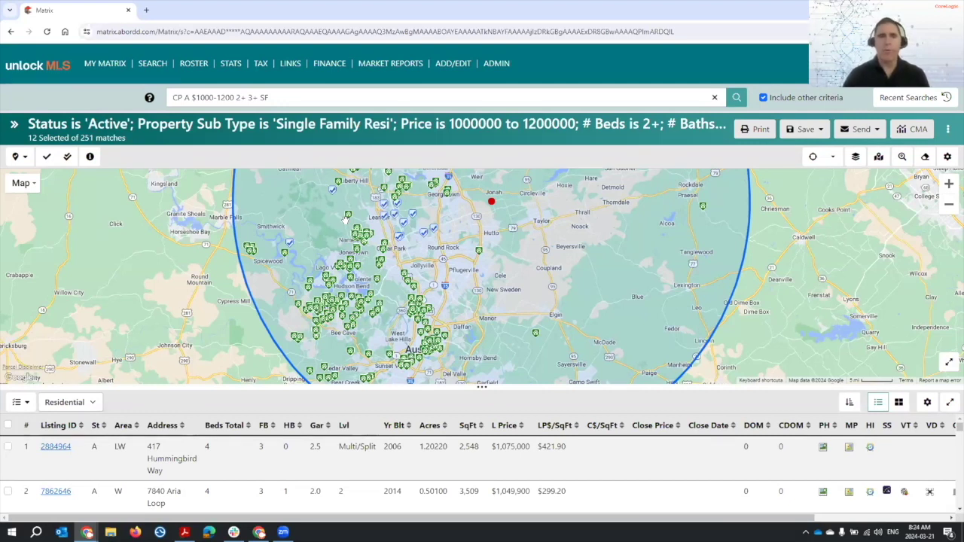
# - Open the summaries of the $1,100,000 listing west of Leander and a listing near Nameless, and read through the second one's details
pyautogui.moveTo(350, 223)
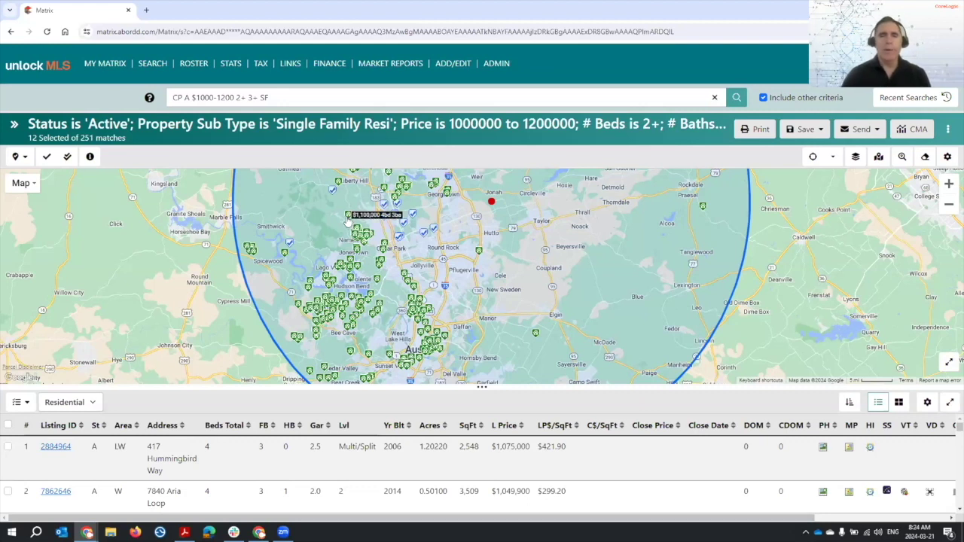
pyautogui.click(347, 218)
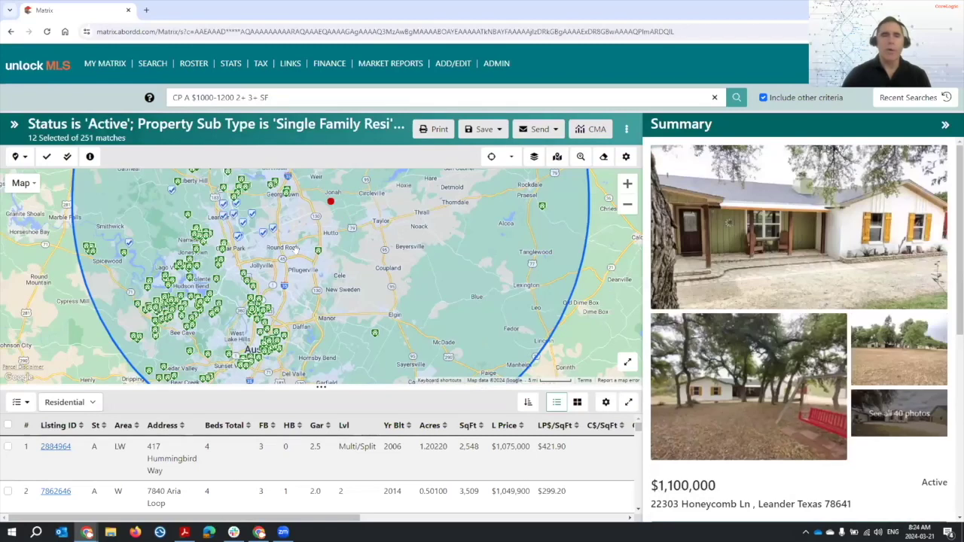
pyautogui.click(200, 241)
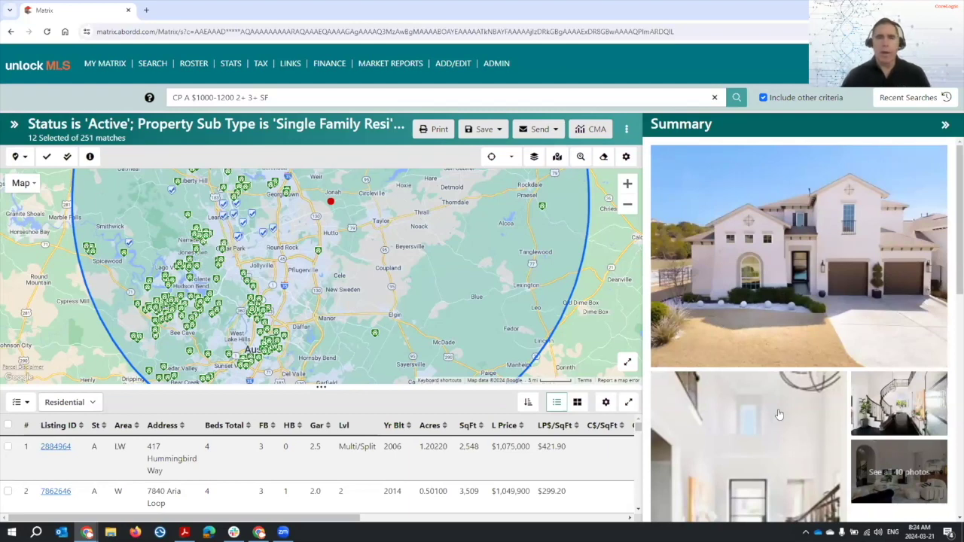
pyautogui.scroll(-4, 743, 395)
pyautogui.scroll(-4, 743, 394)
pyautogui.scroll(1, 742, 391)
pyautogui.scroll(6, 742, 391)
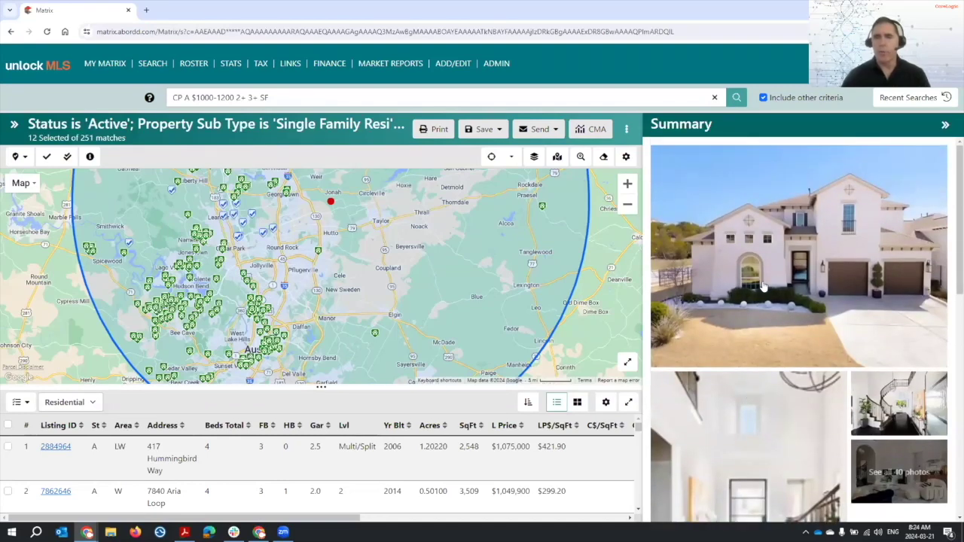
# - View the listing's front photo enlarged, look over all its photos, enlarge the kitchen island photo, and close the photo viewer
pyautogui.click(763, 316)
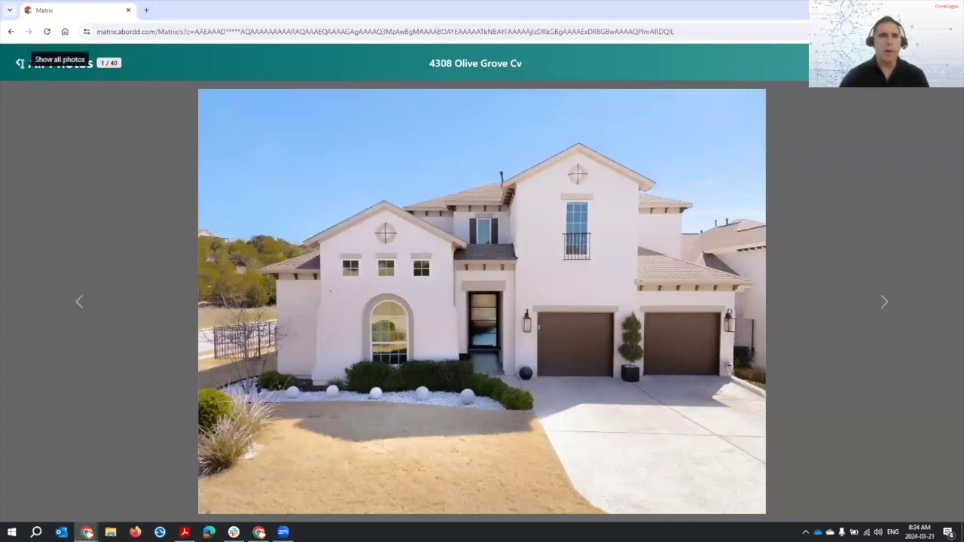
pyautogui.click(21, 66)
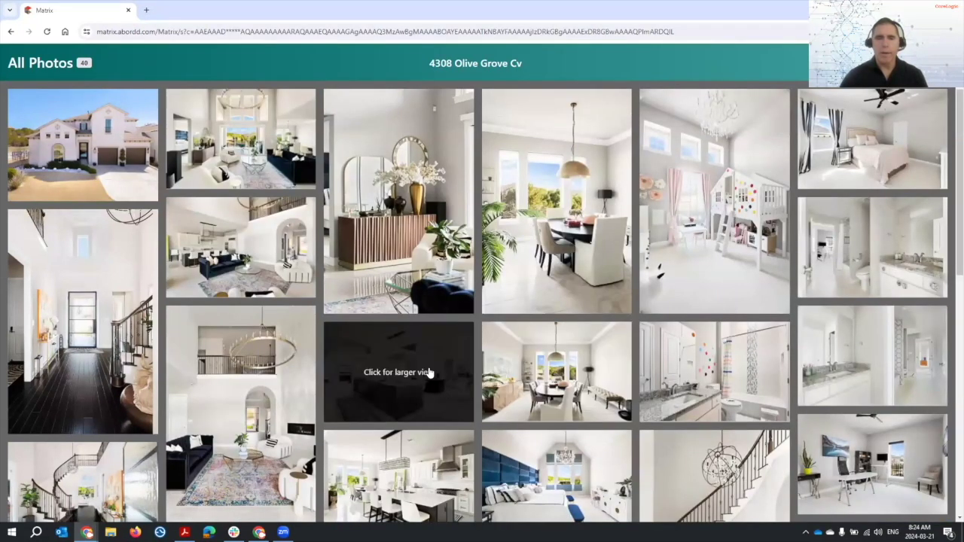
pyautogui.click(428, 372)
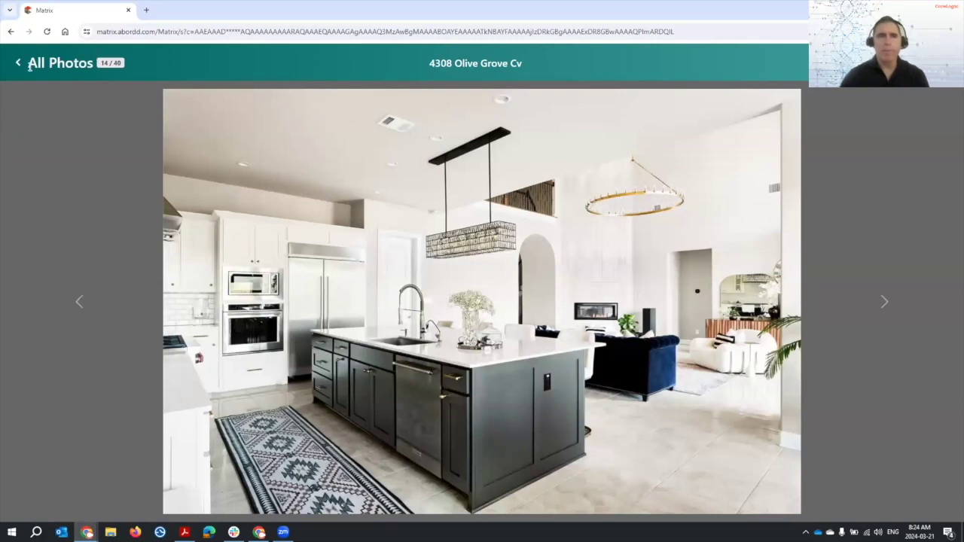
pyautogui.click(17, 69)
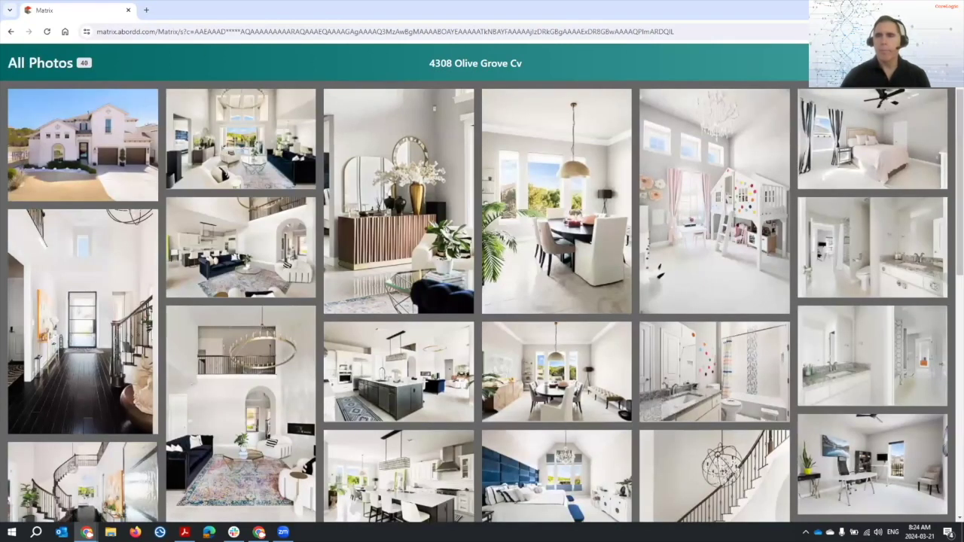
pyautogui.press('Escape')
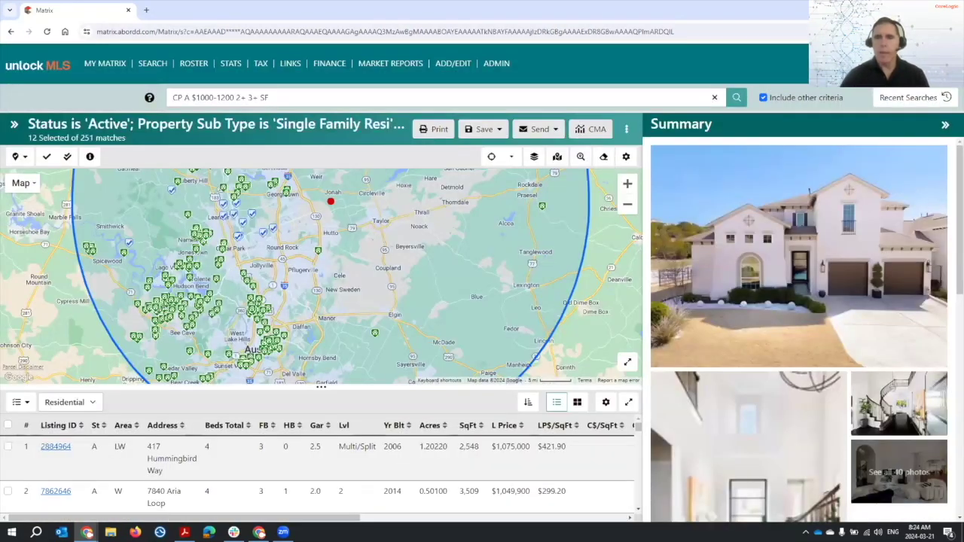
# - Close the listing summary and maximize the results list over the map
pyautogui.click(946, 124)
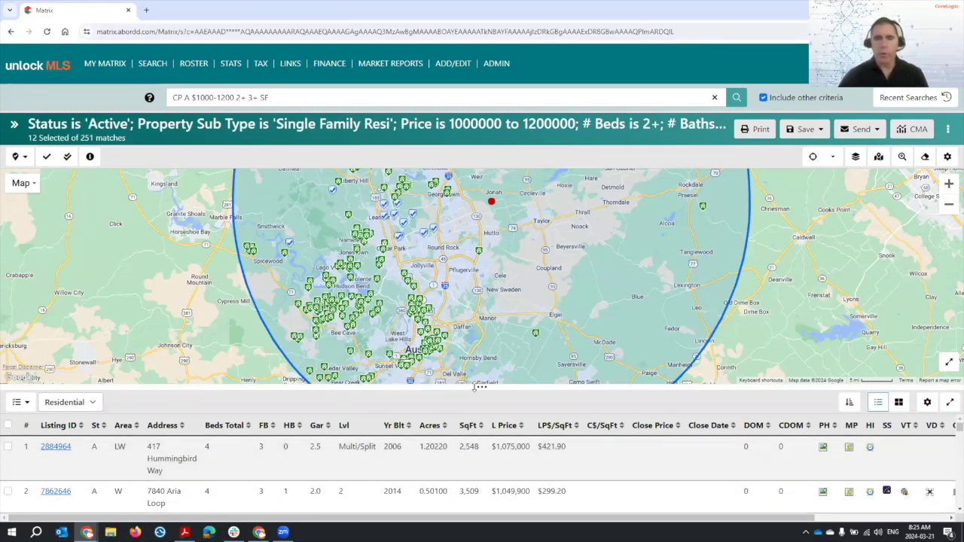
pyautogui.moveTo(474, 387); pyautogui.dragTo(467, 344)
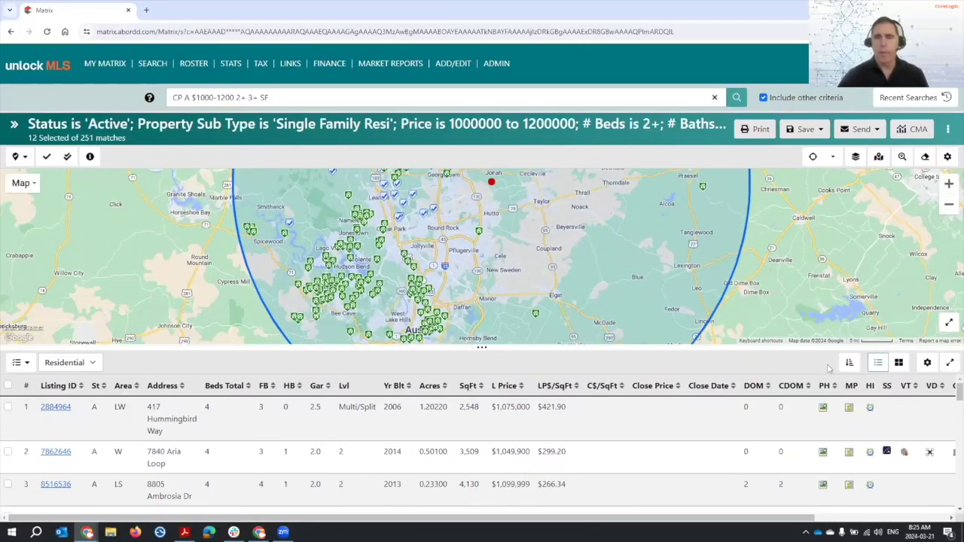
pyautogui.click(946, 363)
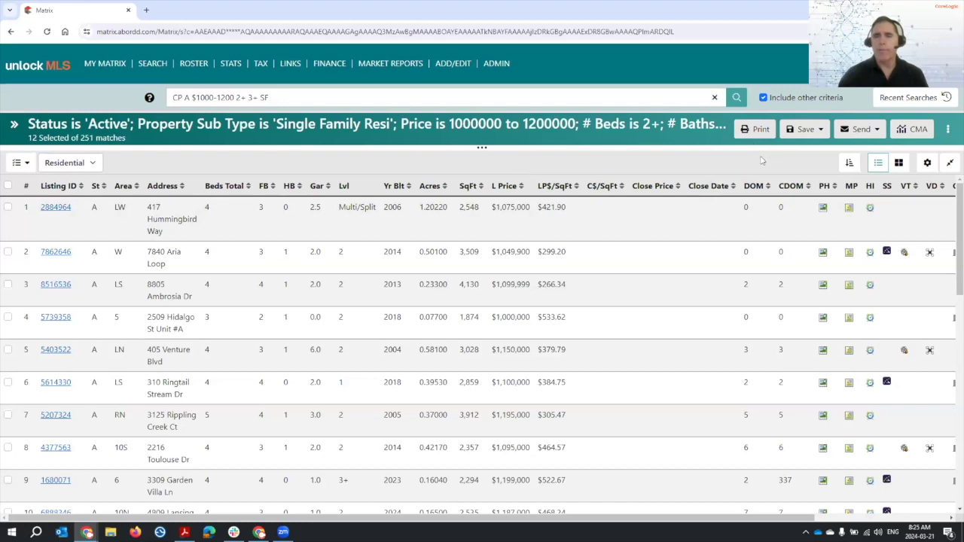
# - Browse the search results as photo cards and return to the list view
pyautogui.click(898, 164)
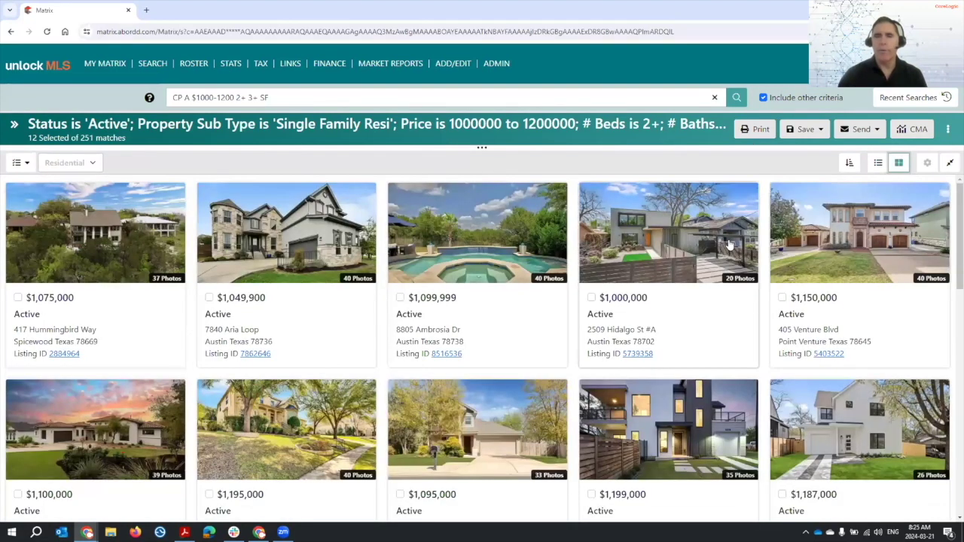
pyautogui.scroll(-4, 725, 247)
pyautogui.scroll(4, 725, 247)
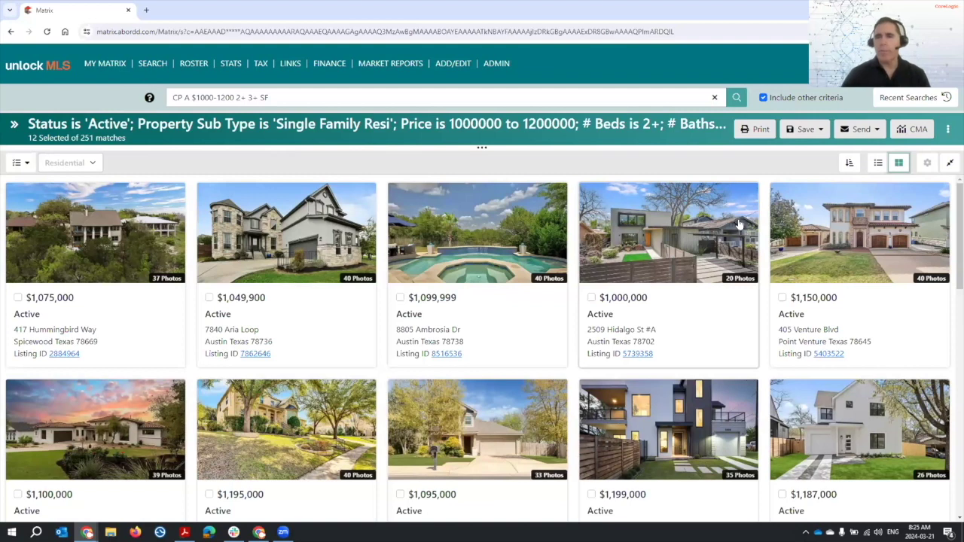
pyautogui.click(878, 163)
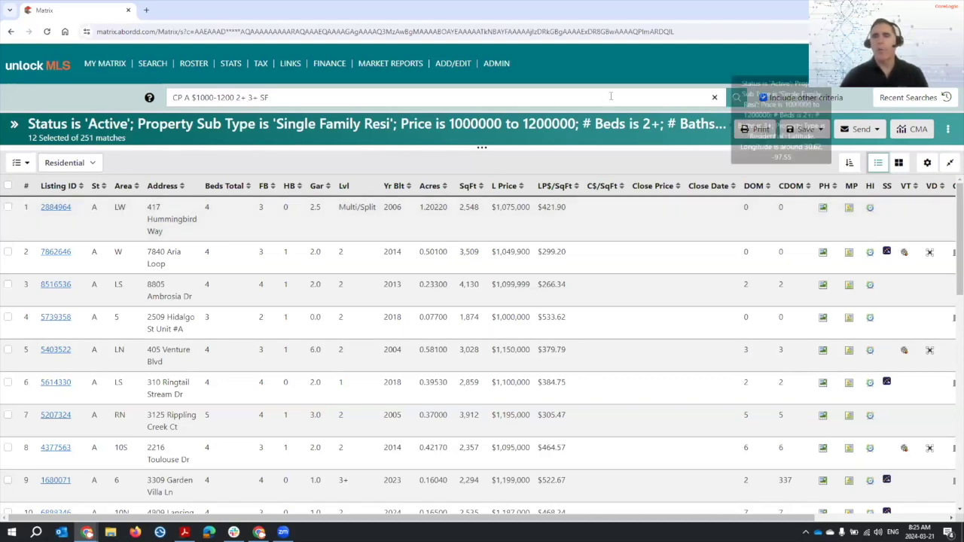
# - Look over the fields available for the results' Sort Order and leave without choosing any
pyautogui.click(848, 162)
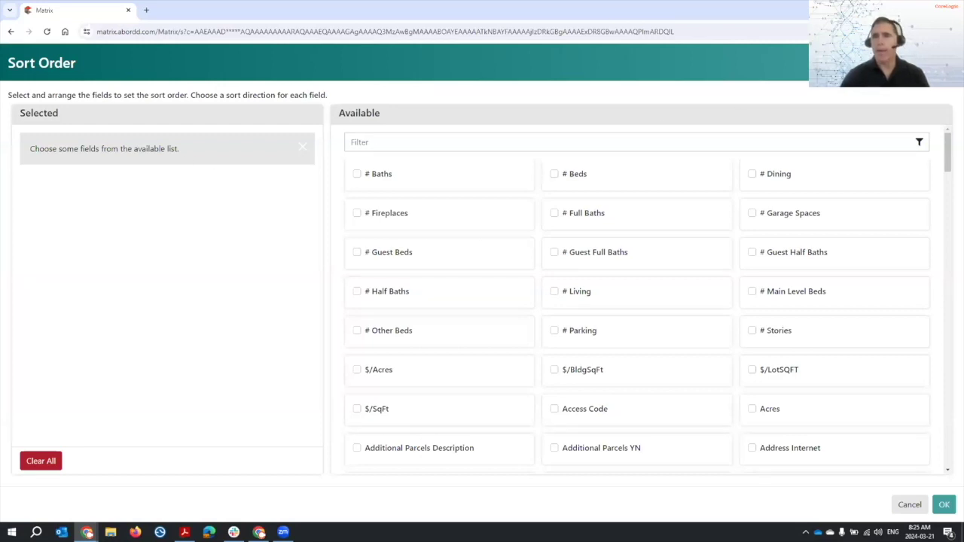
pyautogui.press('Escape')
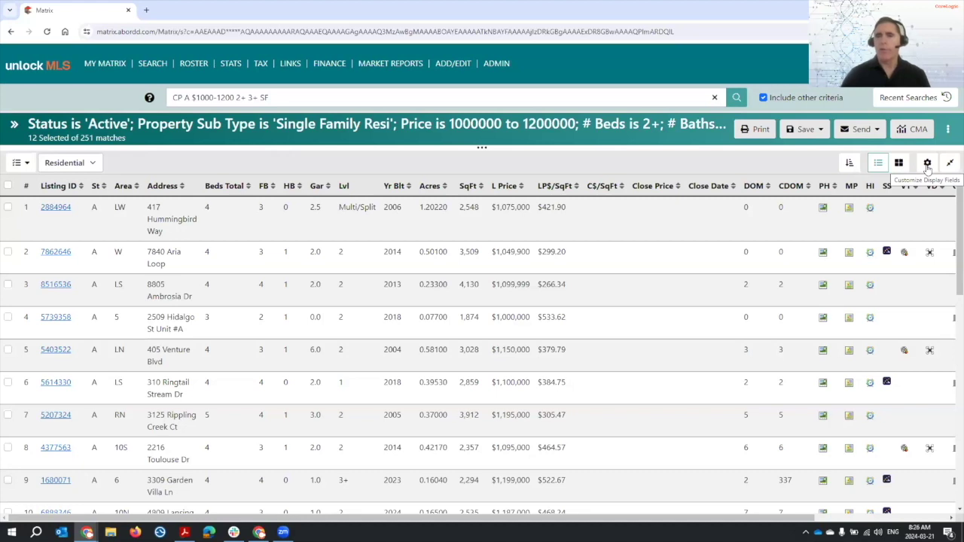
# - Customize the Residential results display by removing LP$/SqFt and Close$/SqFt from its selected fields
pyautogui.click(927, 165)
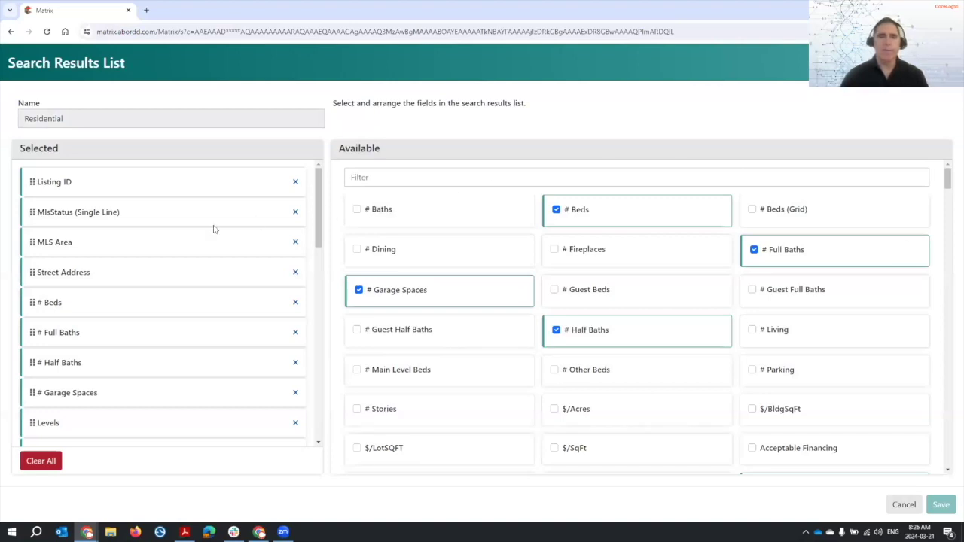
pyautogui.scroll(-3, 120, 226)
pyautogui.scroll(-4, 121, 228)
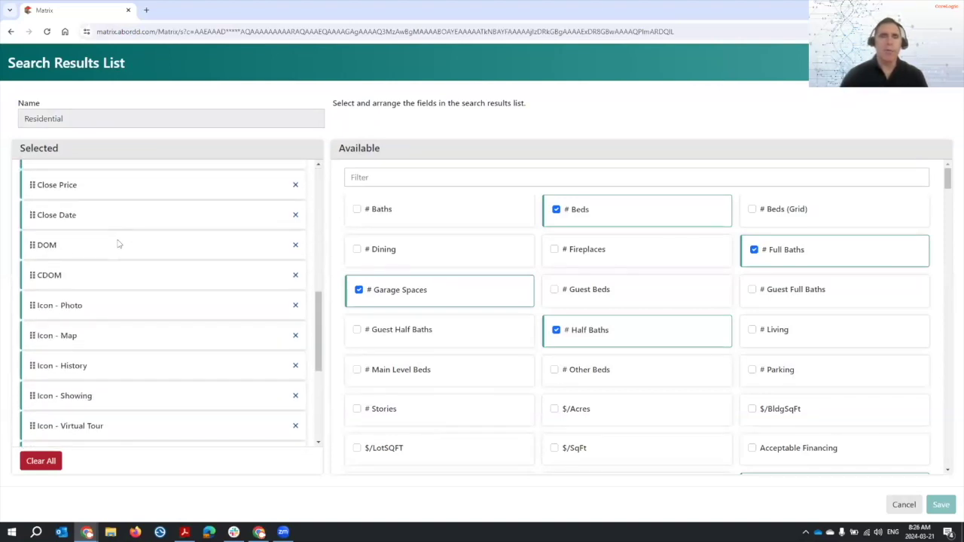
pyautogui.scroll(8, 121, 234)
pyautogui.scroll(-6, 121, 244)
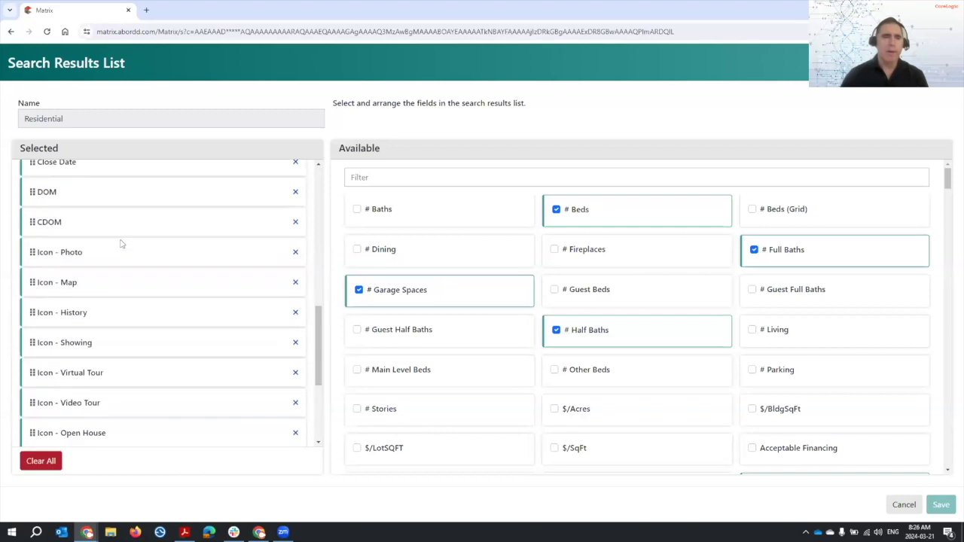
pyautogui.scroll(2, 124, 244)
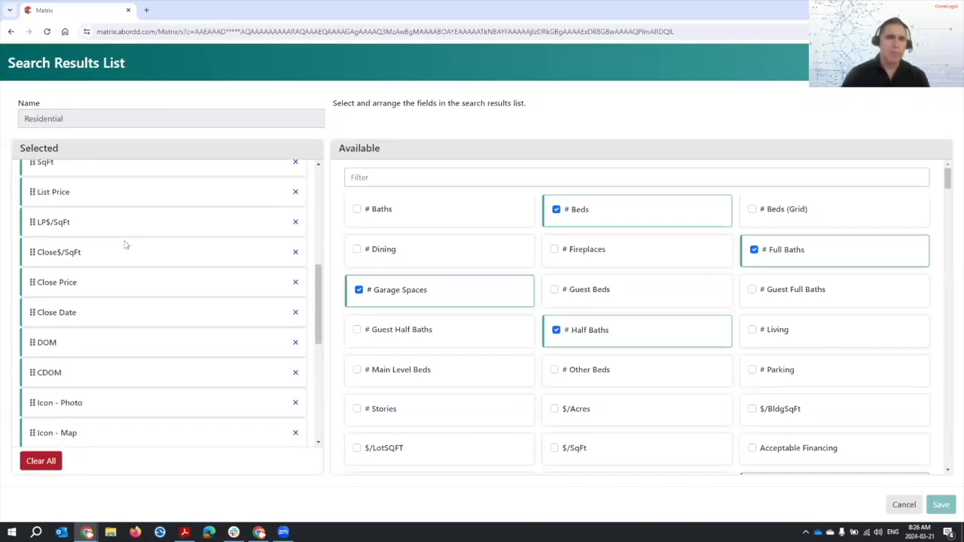
pyautogui.scroll(1, 126, 245)
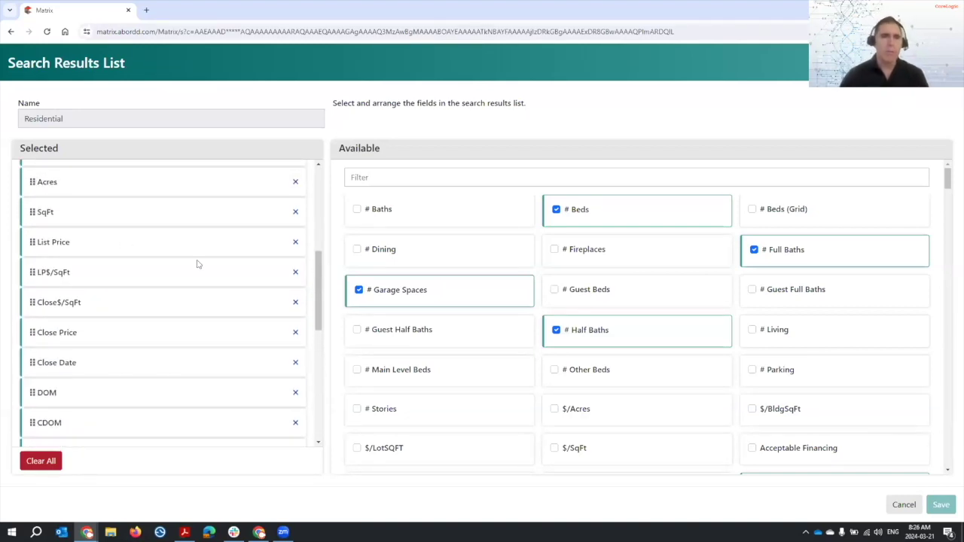
pyautogui.click(295, 273)
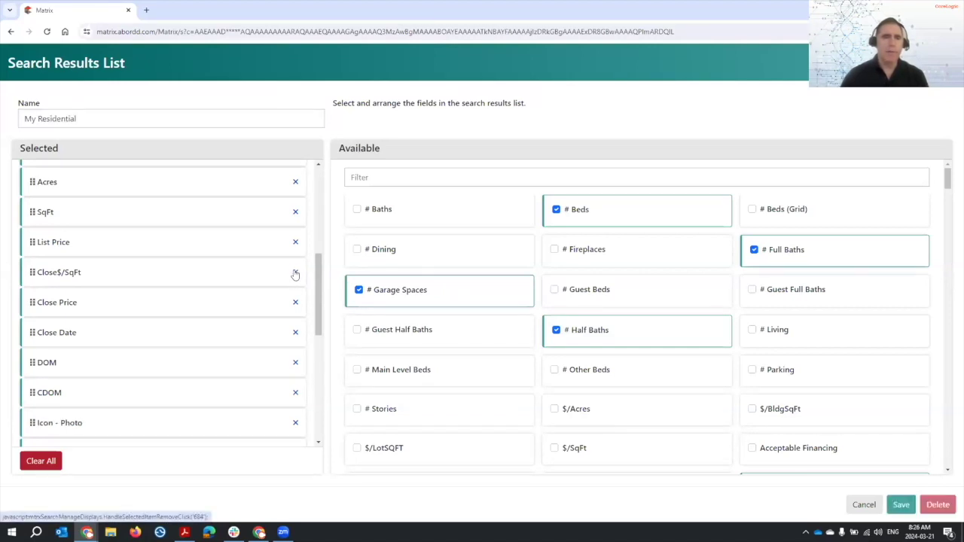
pyautogui.click(295, 274)
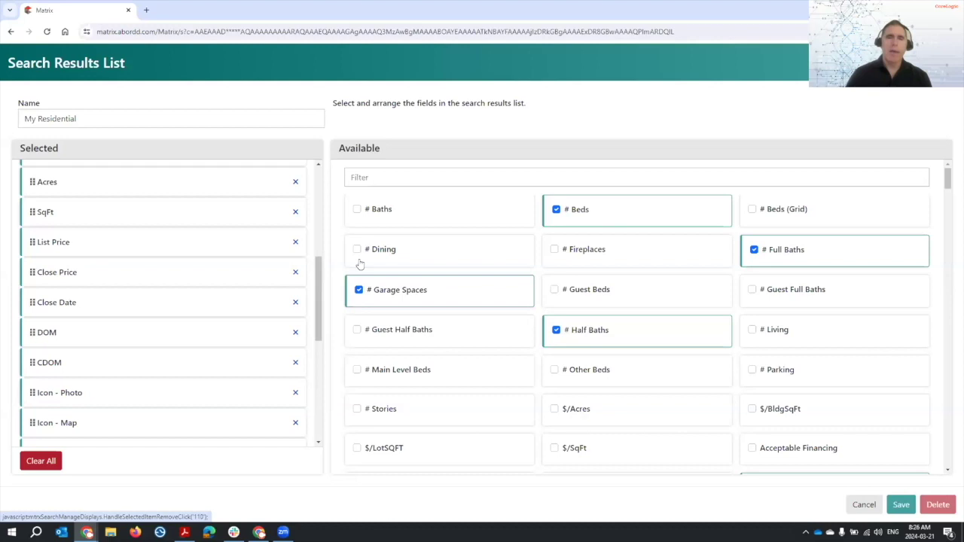
# - Add # Baths to the display's selected fields, place it between Icon - Map and Icon - History, and cancel the customization
pyautogui.click(357, 210)
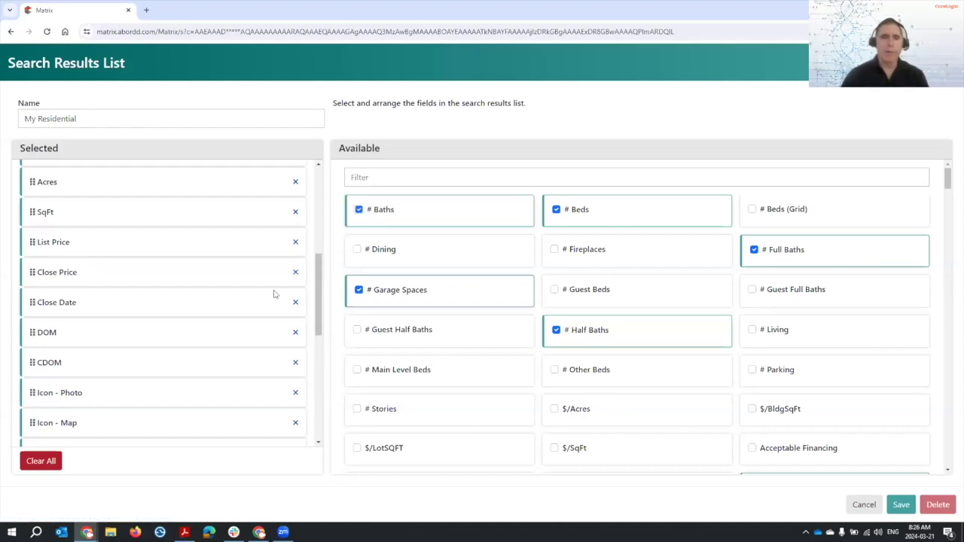
pyautogui.scroll(-5, 260, 400)
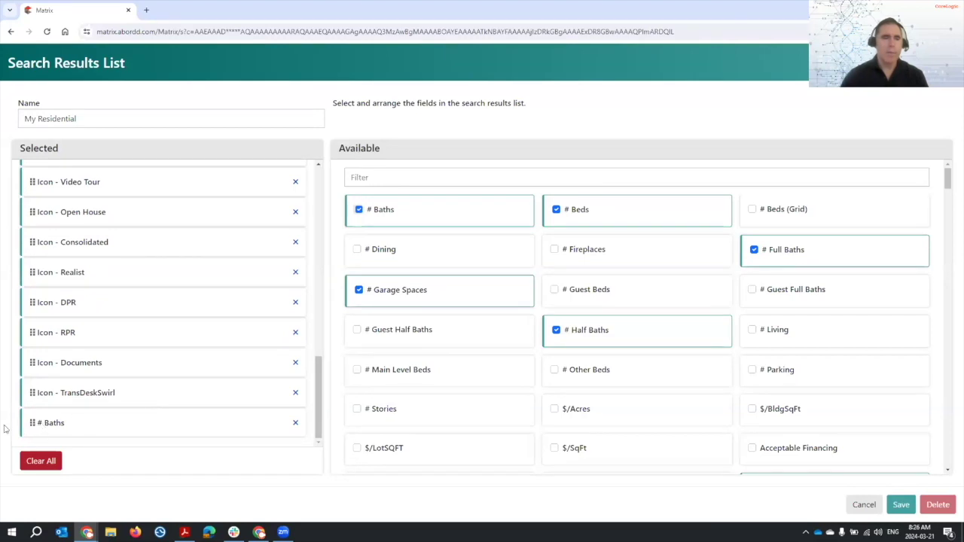
pyautogui.moveTo(32, 424); pyautogui.dragTo(29, 181)
pyautogui.scroll(3, 198, 299)
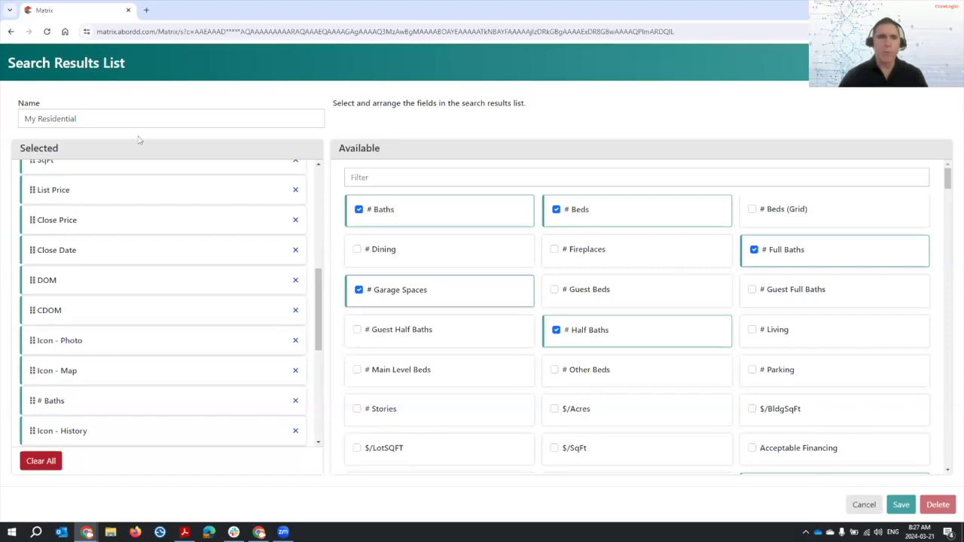
pyautogui.click(20, 125)
pyautogui.tripleClick(39, 119)
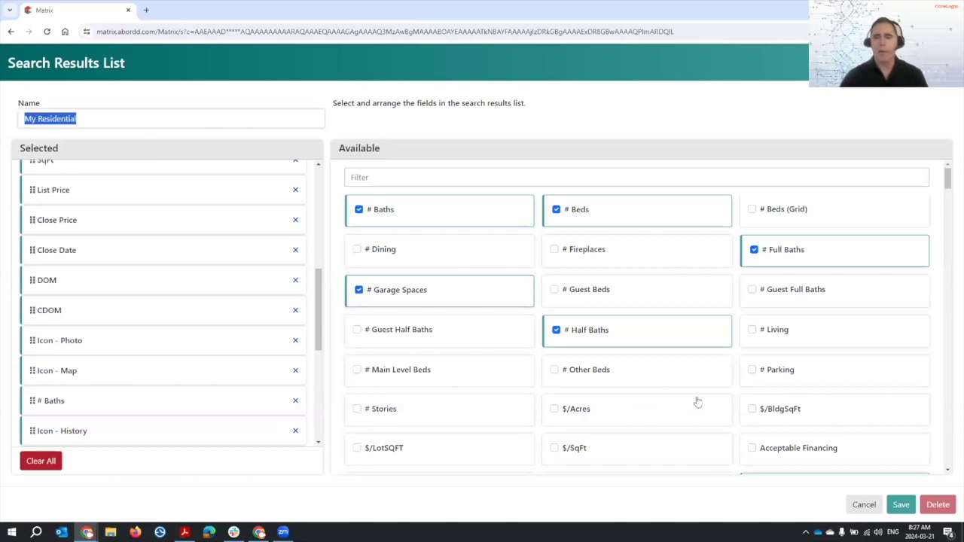
pyautogui.click(861, 504)
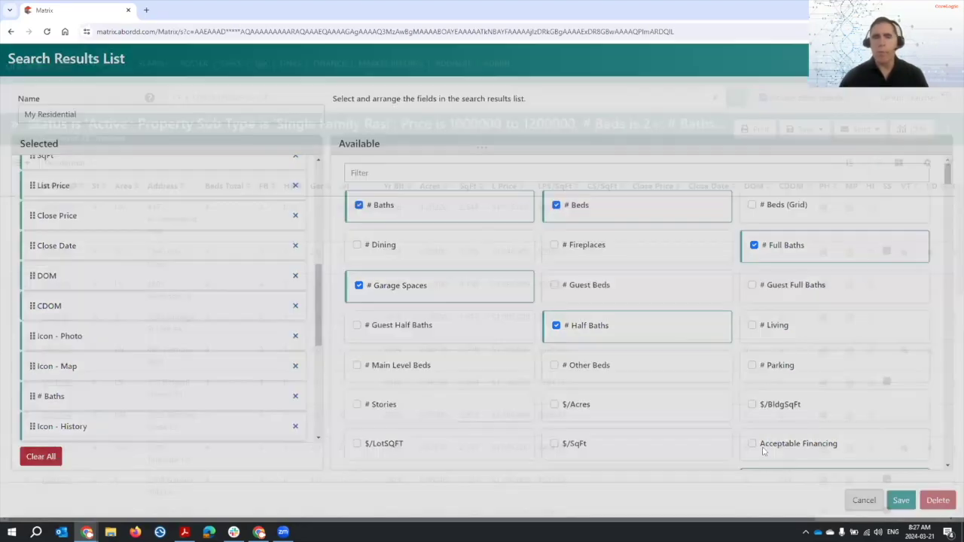
# - Check which displays are available for the results, view the results as photo cards and return to the list view
pyautogui.click(71, 164)
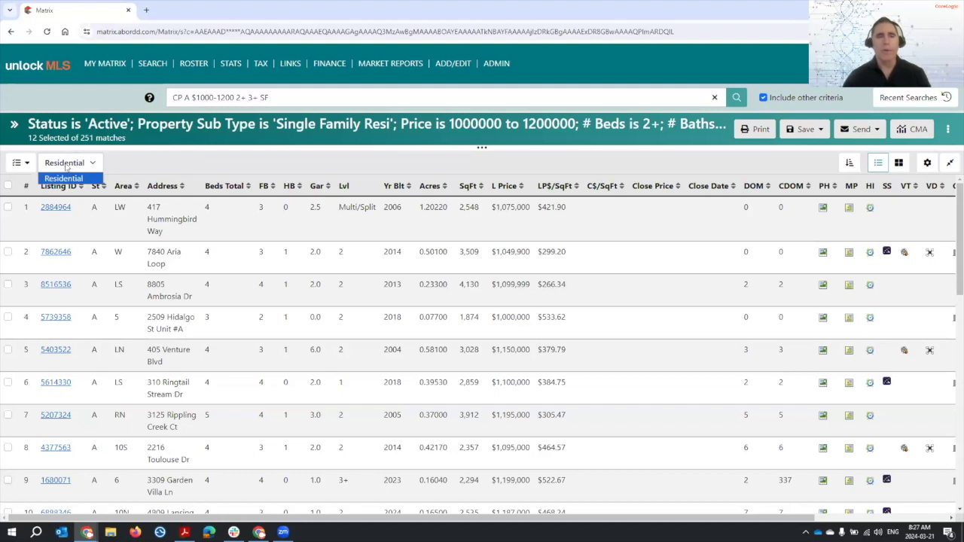
pyautogui.click(450, 161)
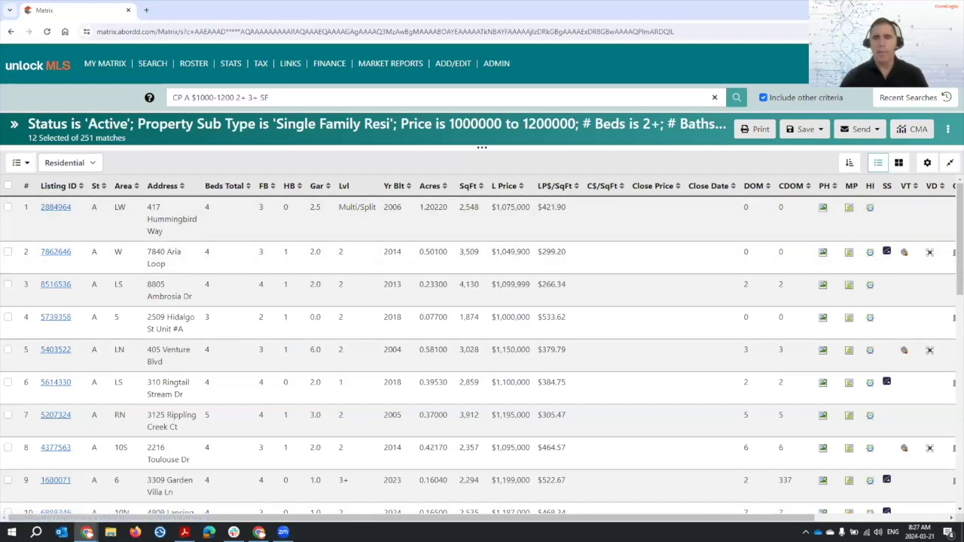
pyautogui.click(899, 163)
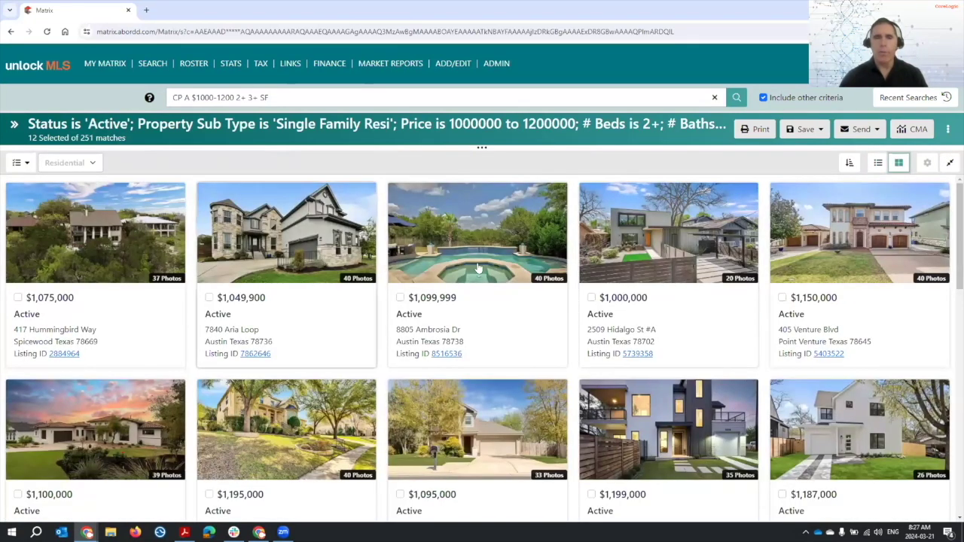
pyautogui.click(878, 164)
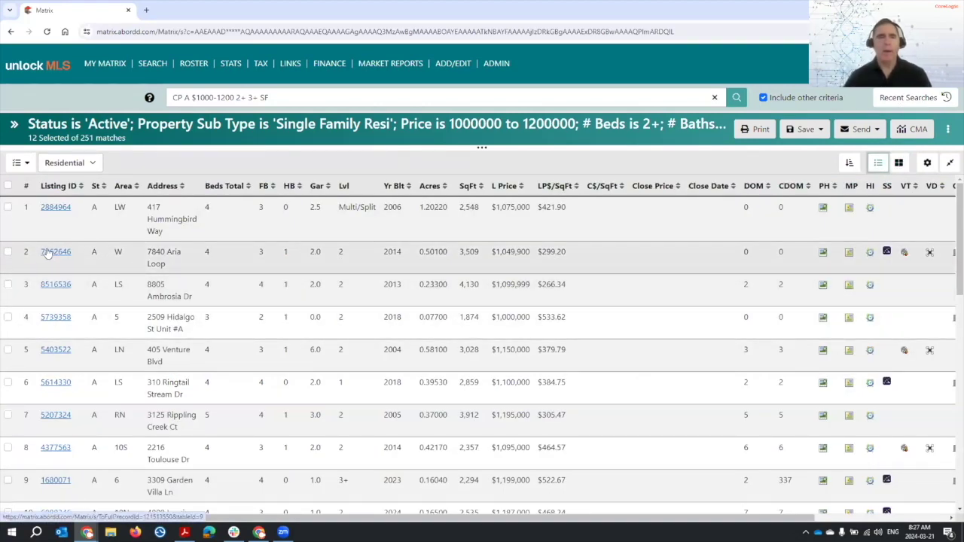
# - Open and close the second listing's full details, and briefly compare the photo card view with the list
pyautogui.click(47, 254)
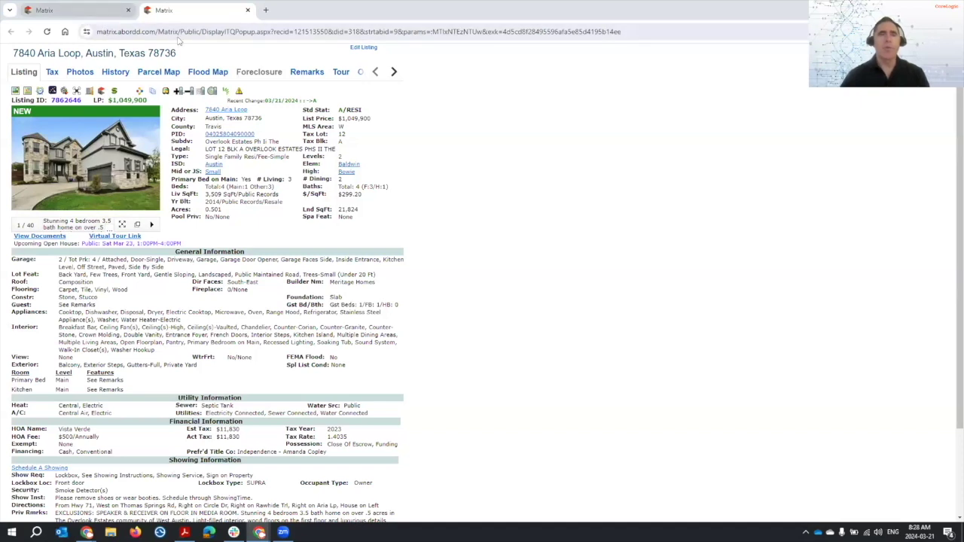
pyautogui.click(247, 10)
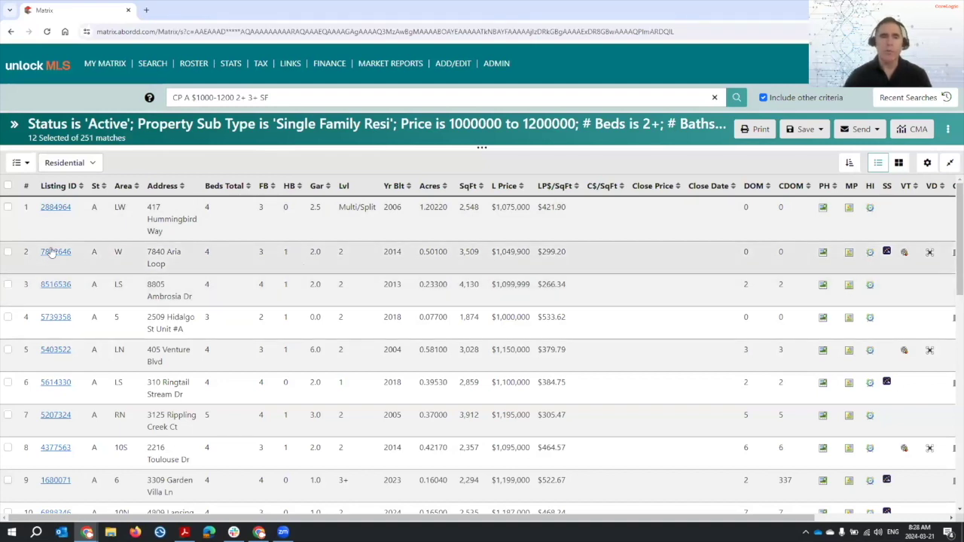
pyautogui.click(898, 164)
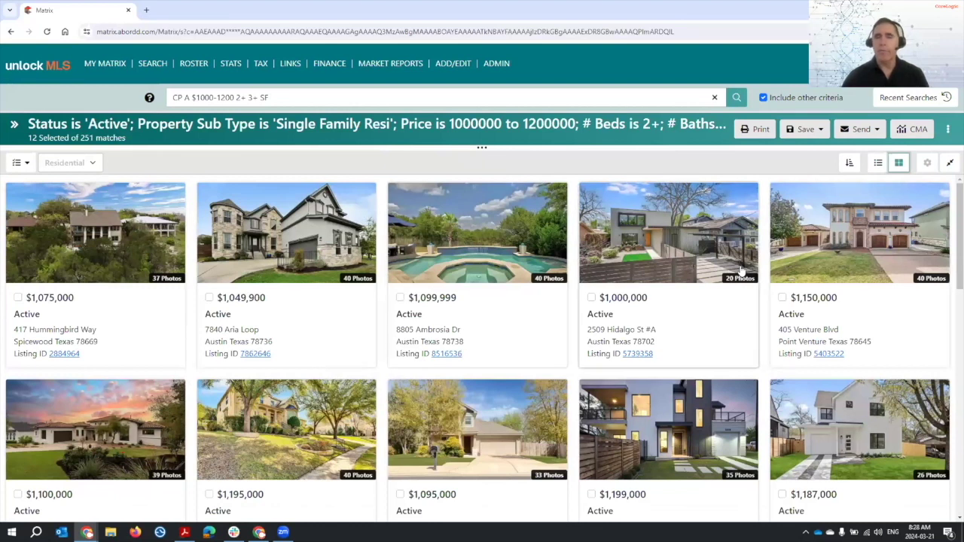
pyautogui.click(877, 163)
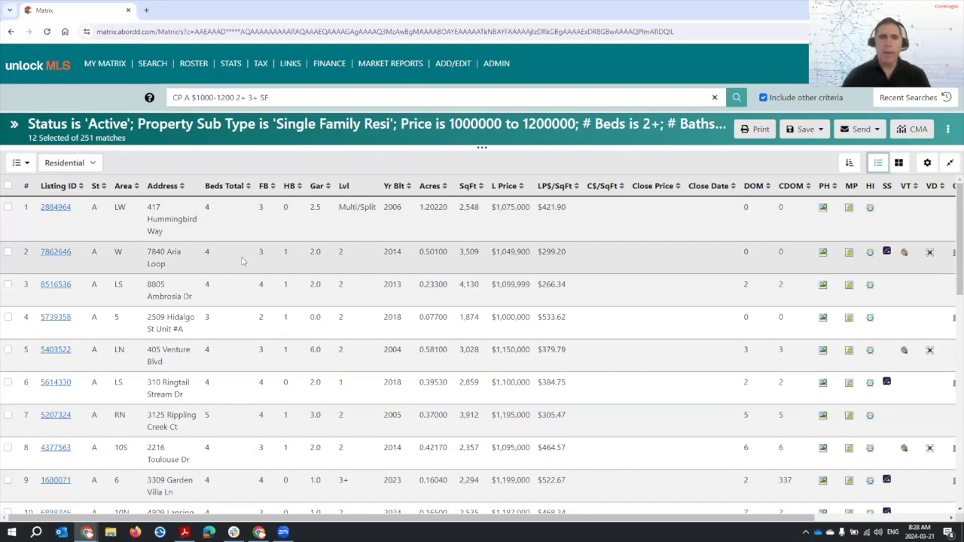
# - Review the second listing's summary from its photos down to the property description, and close the summary
pyautogui.click(247, 258)
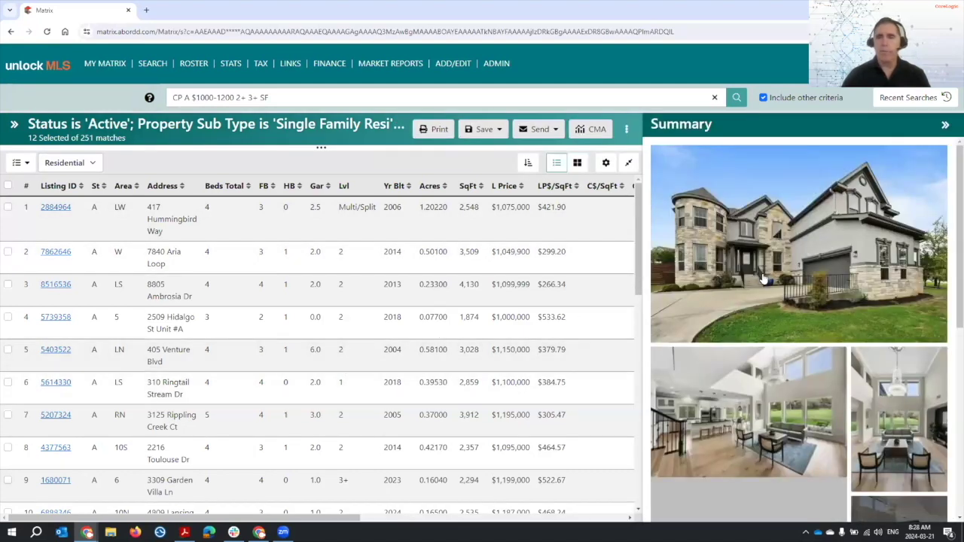
pyautogui.scroll(-5, 761, 277)
pyautogui.scroll(2, 761, 277)
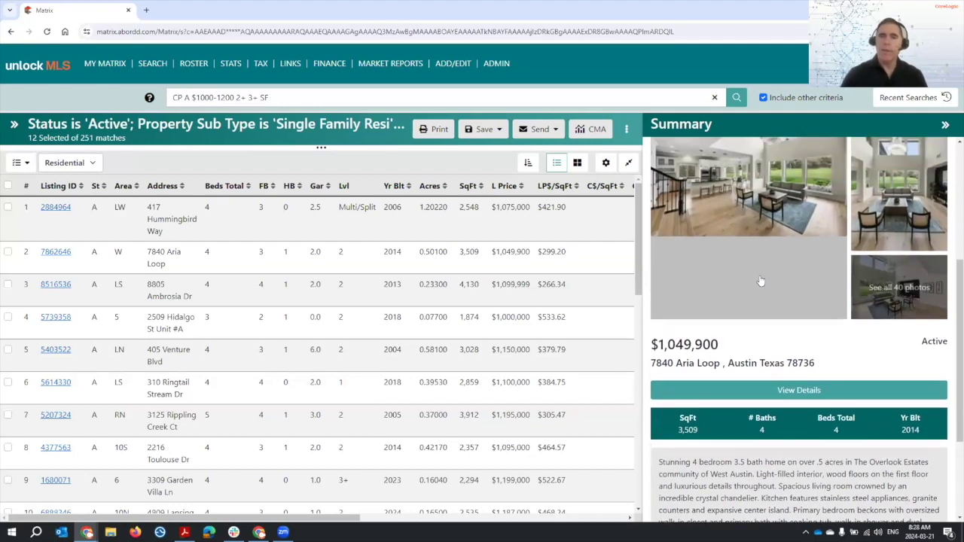
pyautogui.scroll(-2, 808, 290)
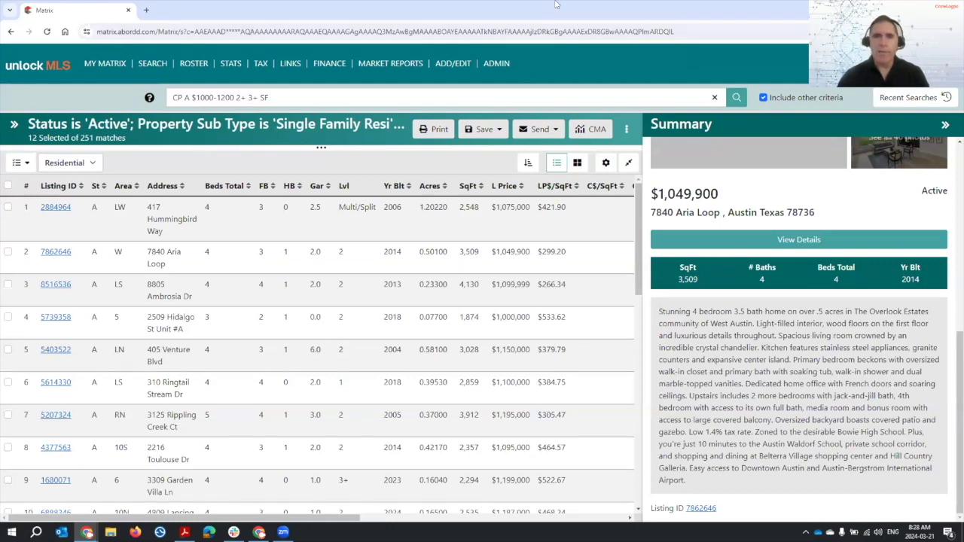
pyautogui.click(944, 126)
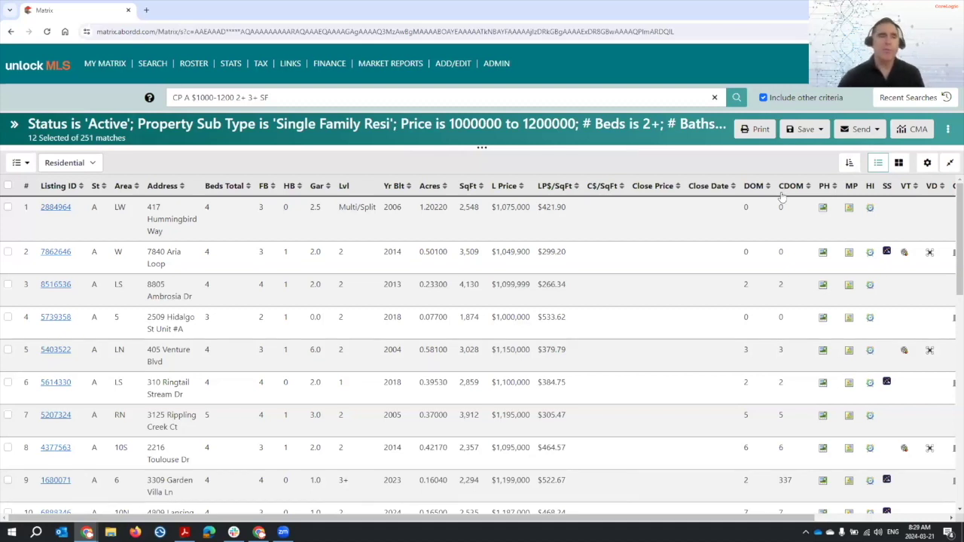
# - Select the second, third and fourth listings in the results list
pyautogui.click(8, 252)
pyautogui.click(7, 284)
pyautogui.click(7, 317)
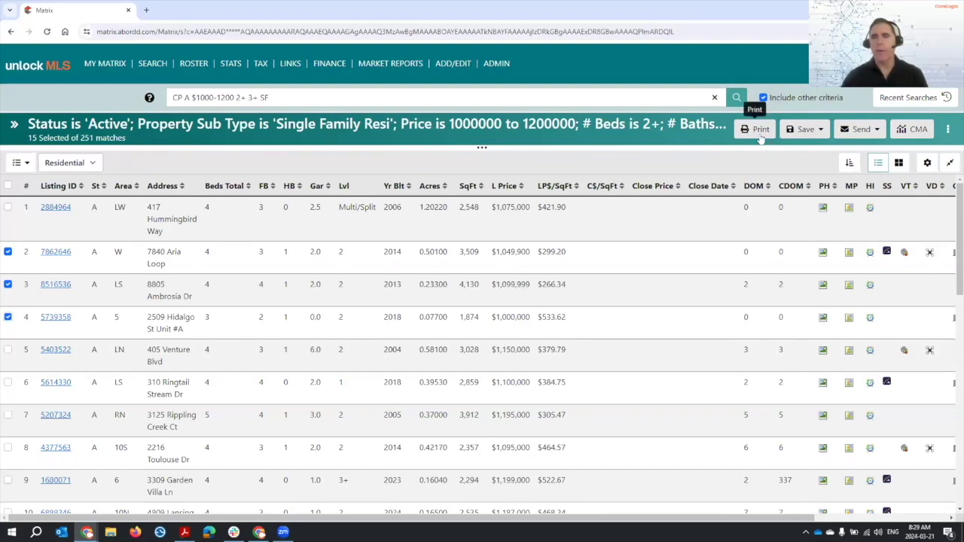
# - Look over the options for saving the search, sending the selected listings and running additional actions on them
pyautogui.click(802, 130)
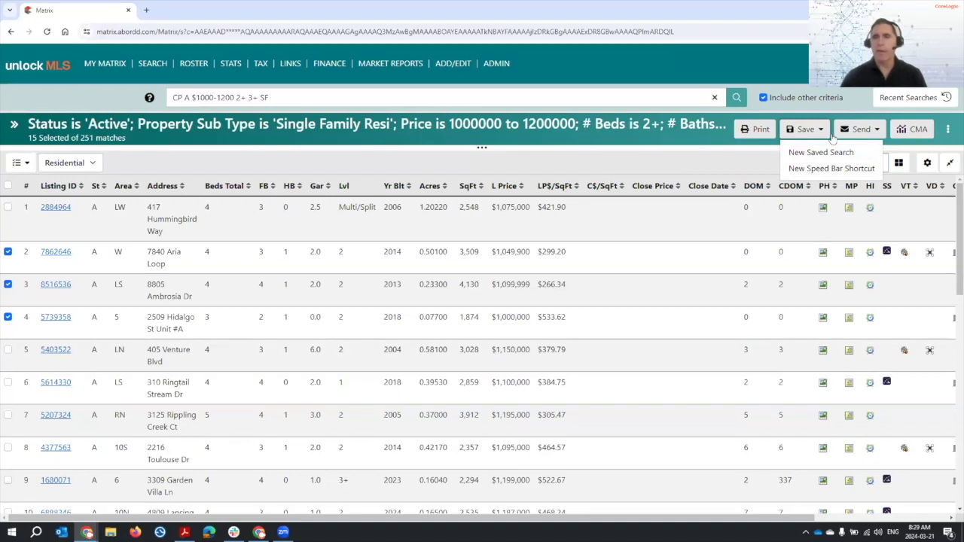
pyautogui.click(857, 130)
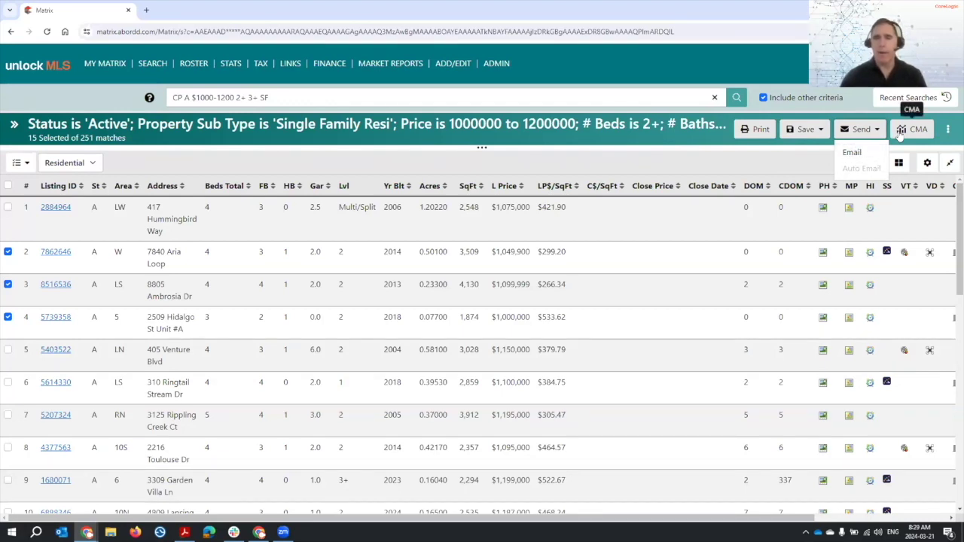
pyautogui.click(950, 133)
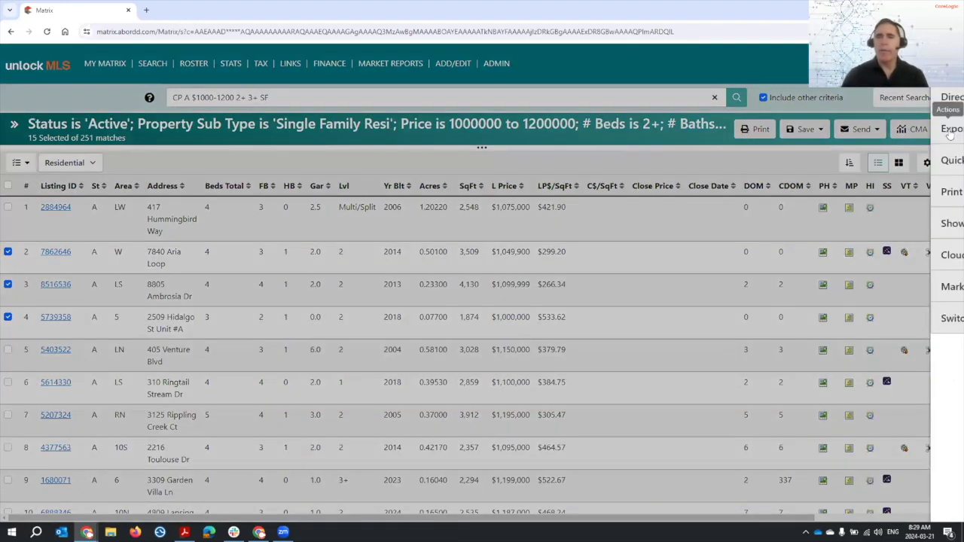
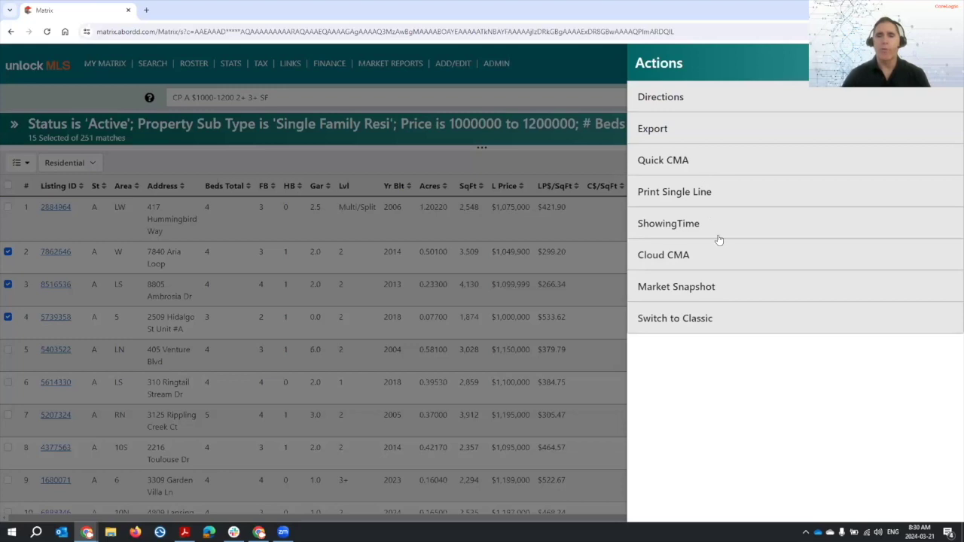
# - Switch the results to the classic view and examine its search criteria text and Carts options
pyautogui.click(677, 320)
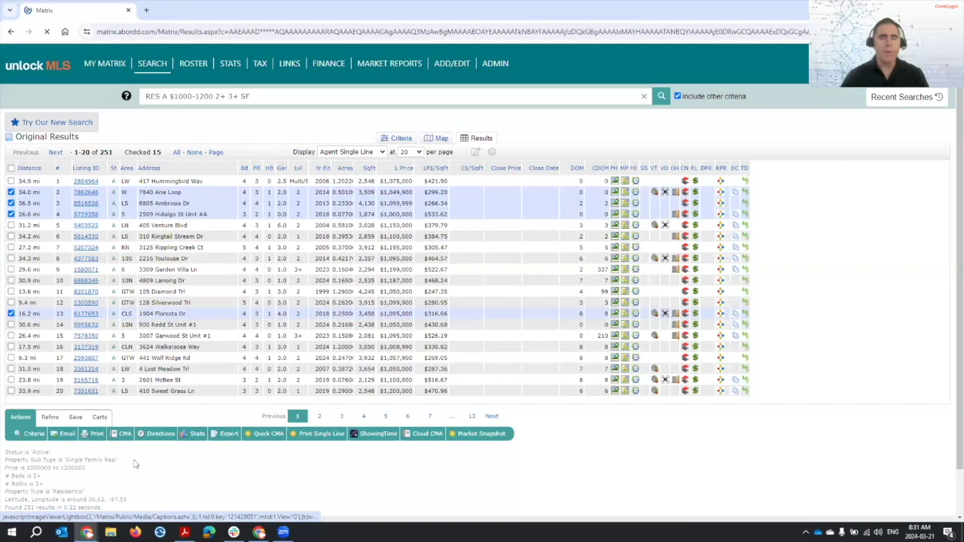
pyautogui.scroll(-2, 135, 465)
pyautogui.moveTo(124, 457); pyautogui.dragTo(12, 402)
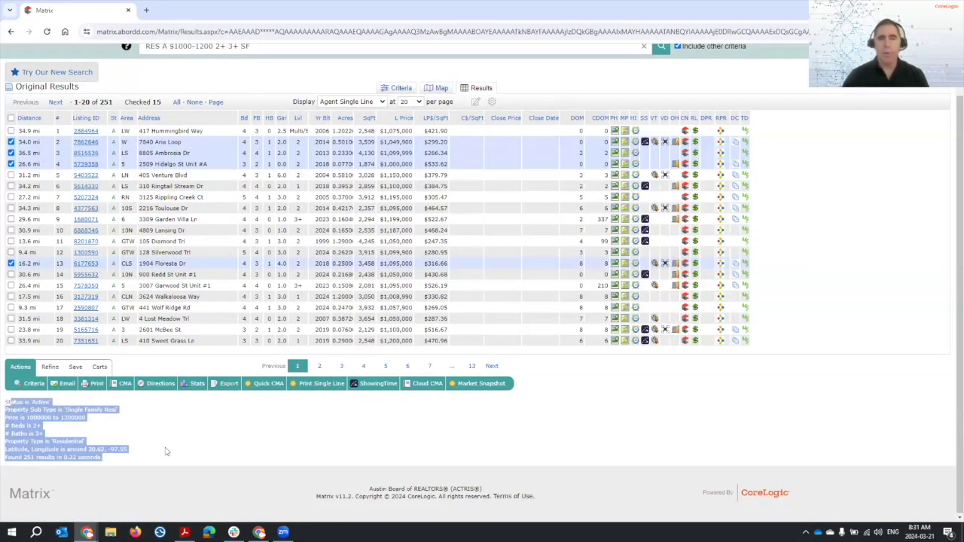
pyautogui.click(167, 452)
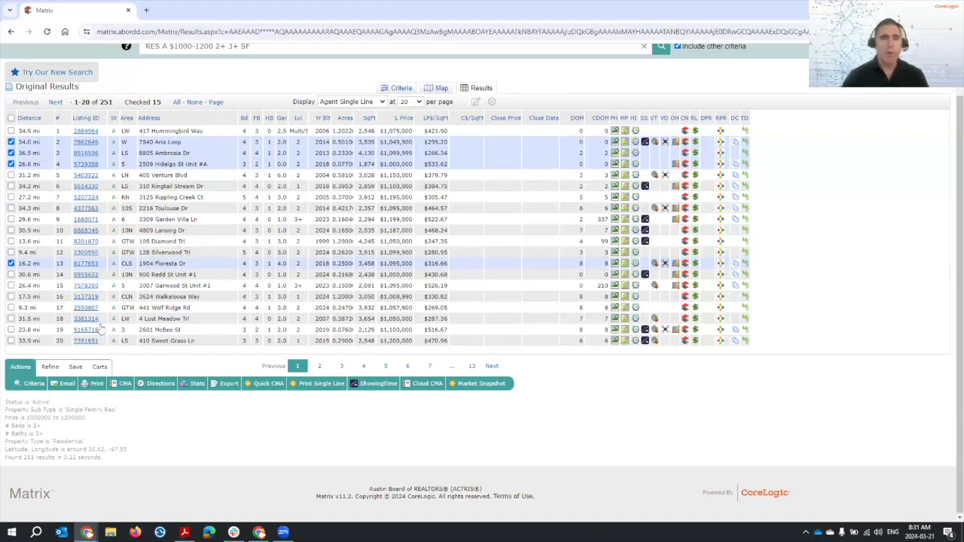
pyautogui.click(100, 366)
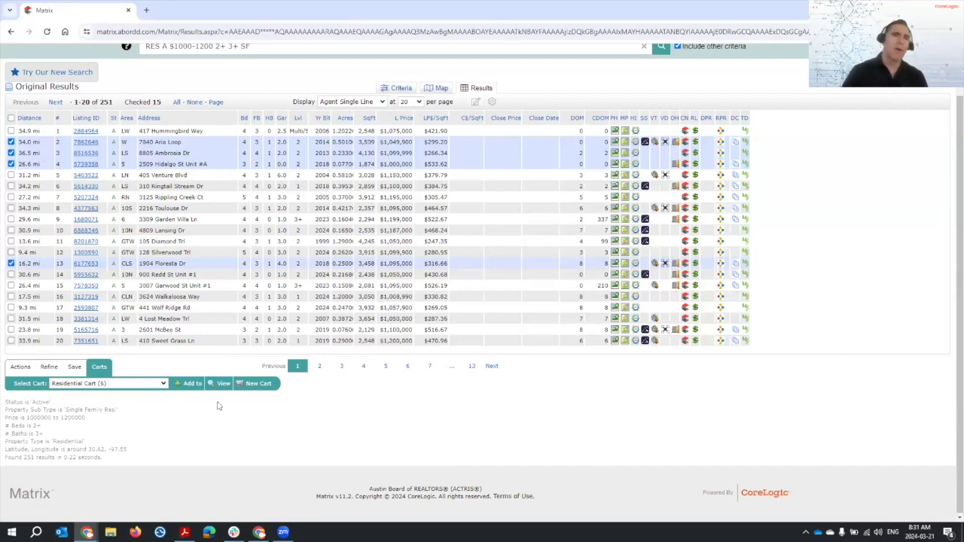
# - Return to the new results page and generate driving directions for the selected listings
pyautogui.click(10, 32)
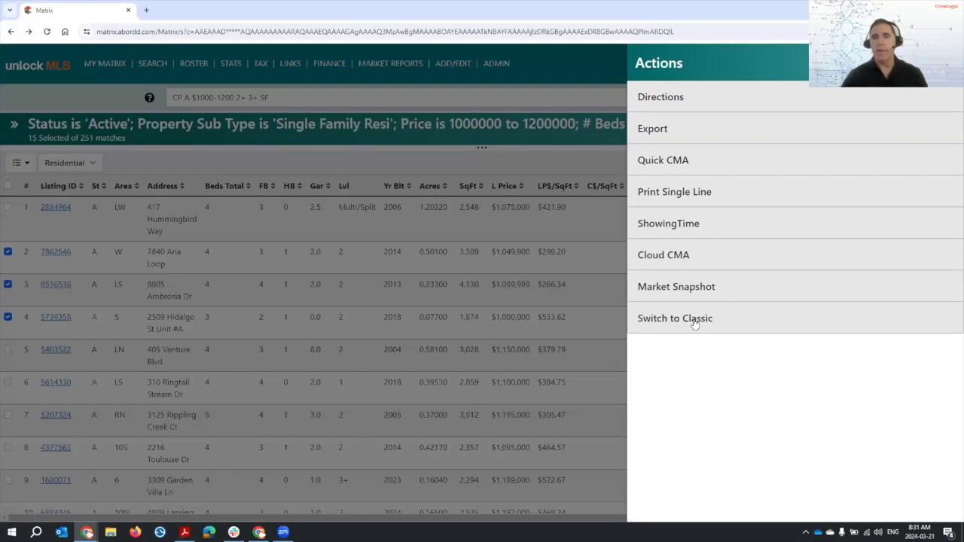
pyautogui.click(587, 83)
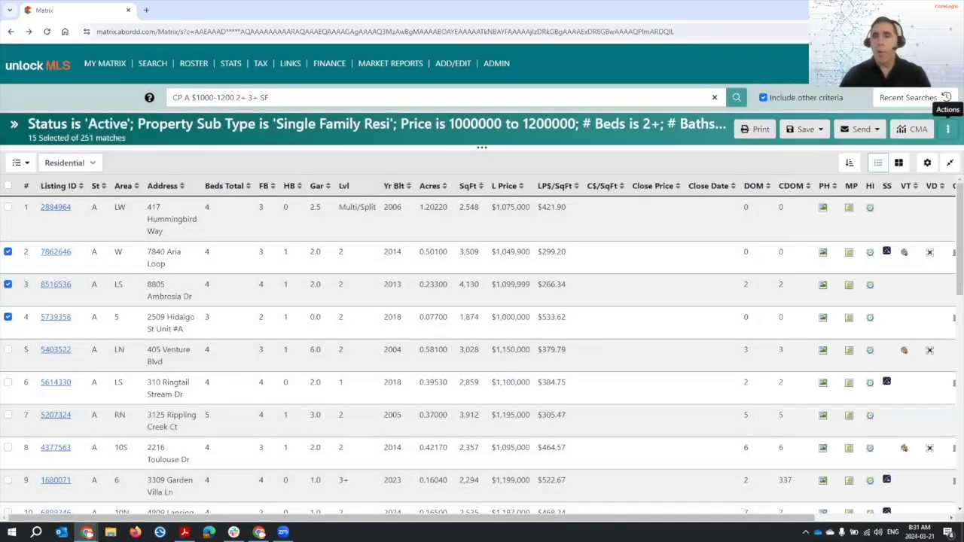
pyautogui.click(948, 129)
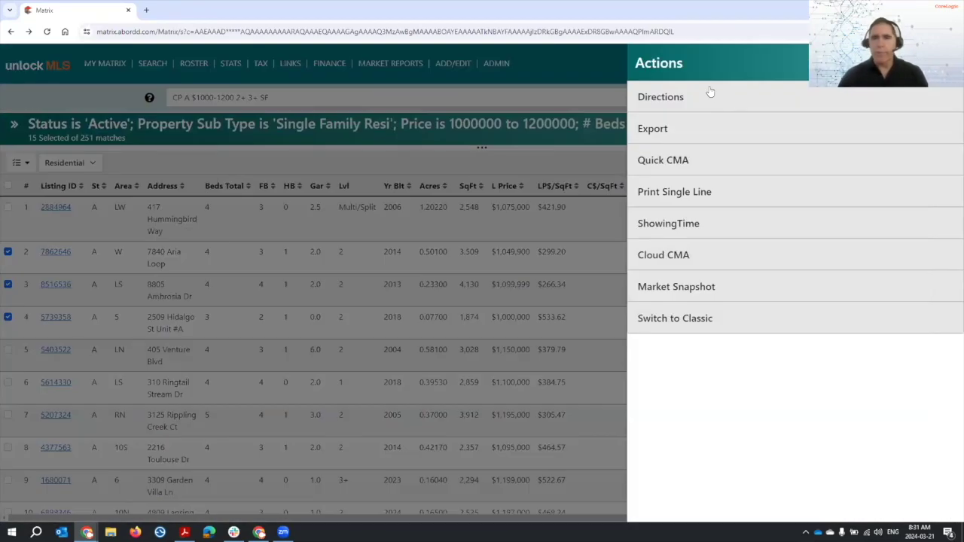
pyautogui.click(704, 103)
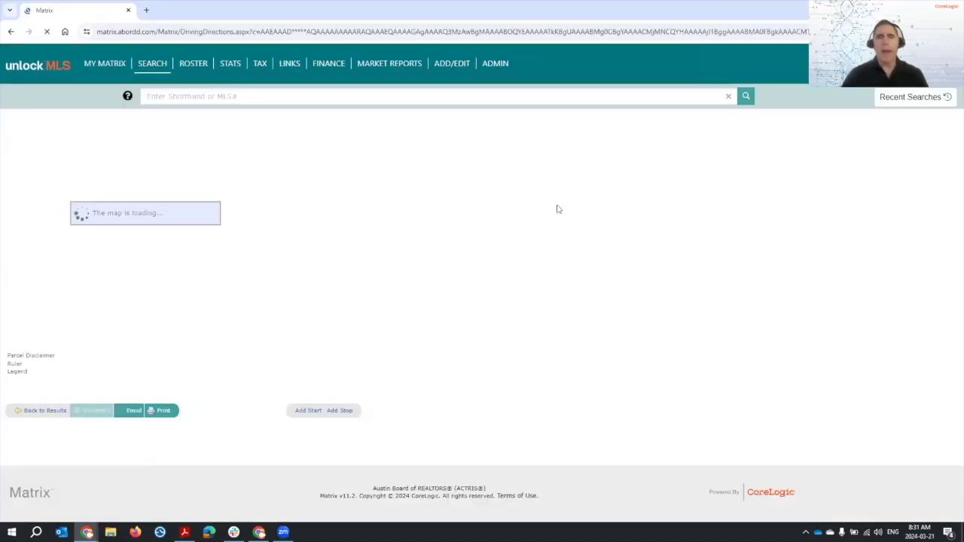
pyautogui.moveTo(152, 65)
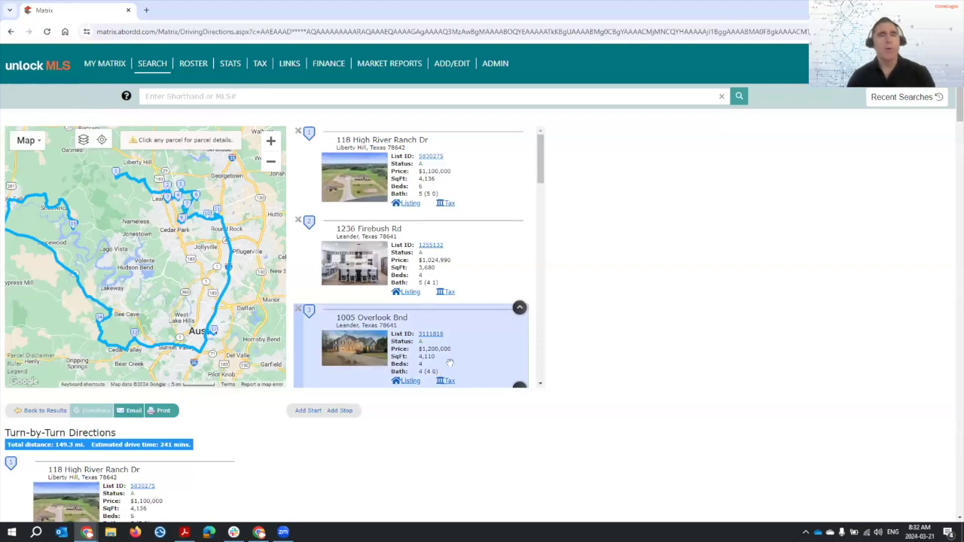
# - Go back to the results, reopen the driving directions, and return to the Search page without choosing another action
pyautogui.click(12, 32)
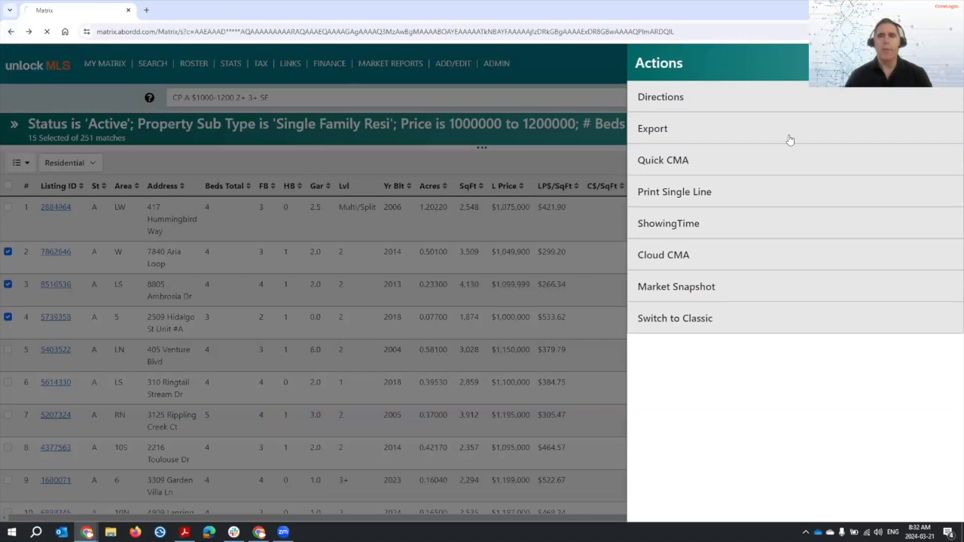
pyautogui.click(742, 106)
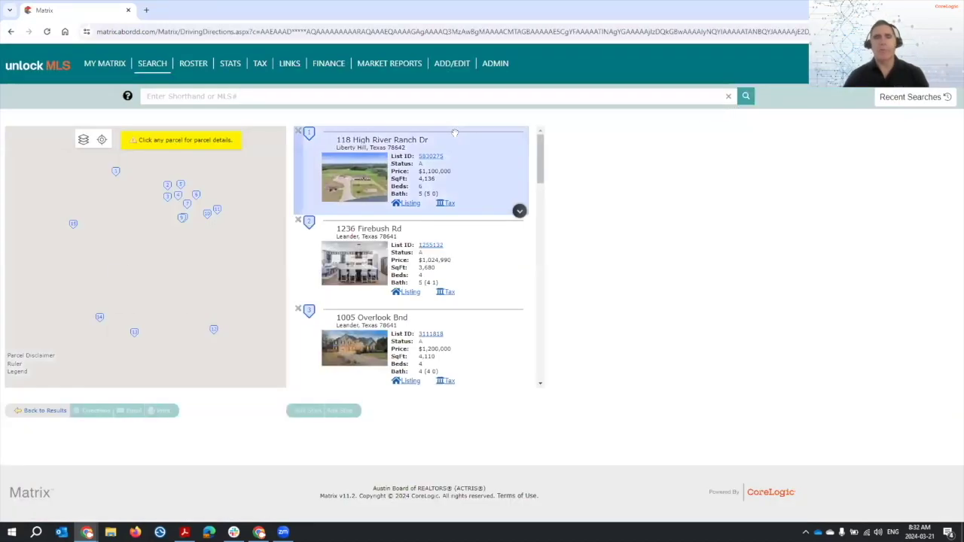
pyautogui.click(9, 32)
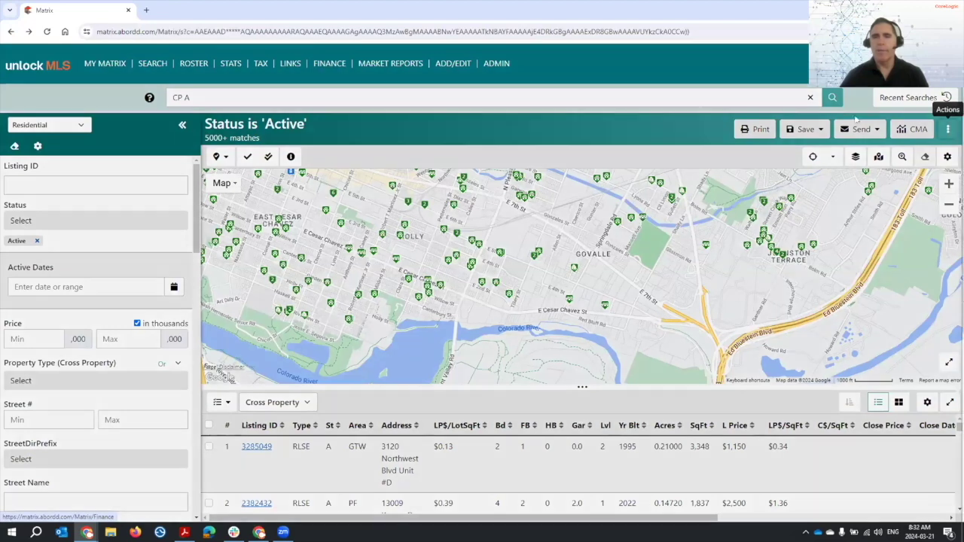
pyautogui.click(948, 129)
pyautogui.click(605, 109)
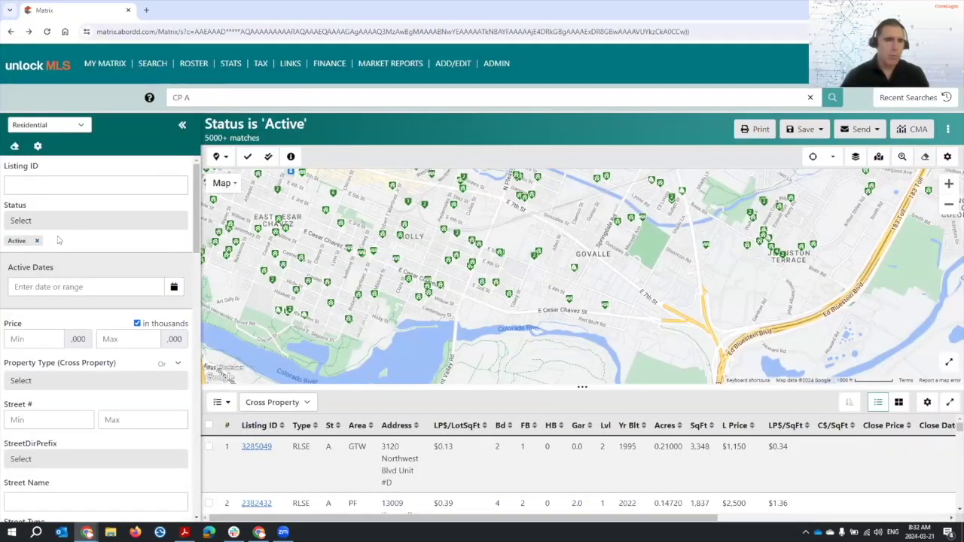
# - Limit the active listings search to a price of 1200 to 1200 thousand
pyautogui.click(44, 335)
pyautogui.write('1200')
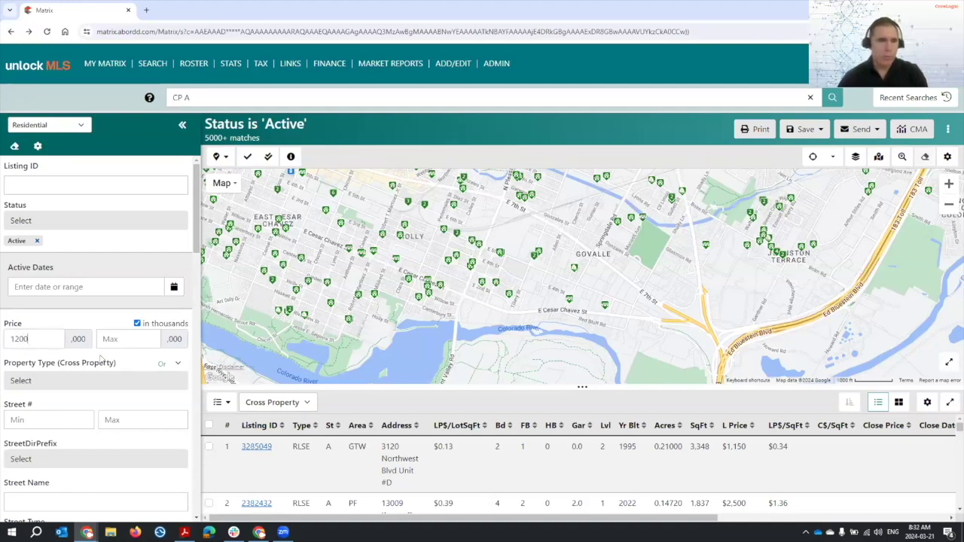
pyautogui.click(131, 337)
pyautogui.write('120')
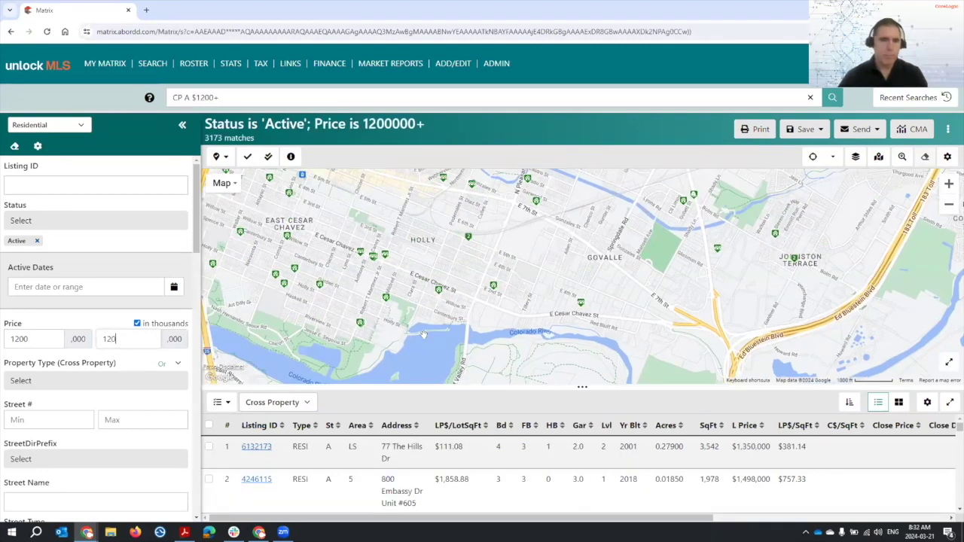
pyautogui.write('0')
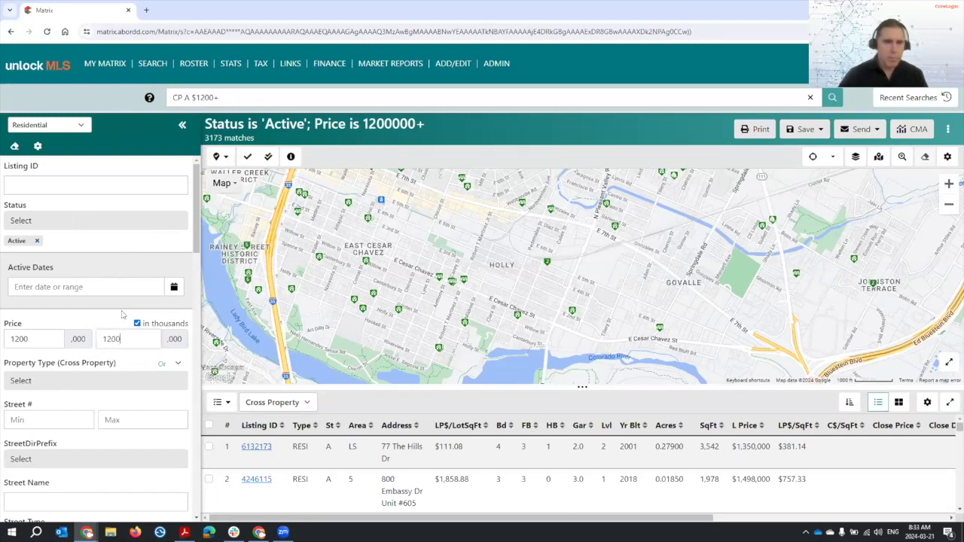
pyautogui.click(124, 432)
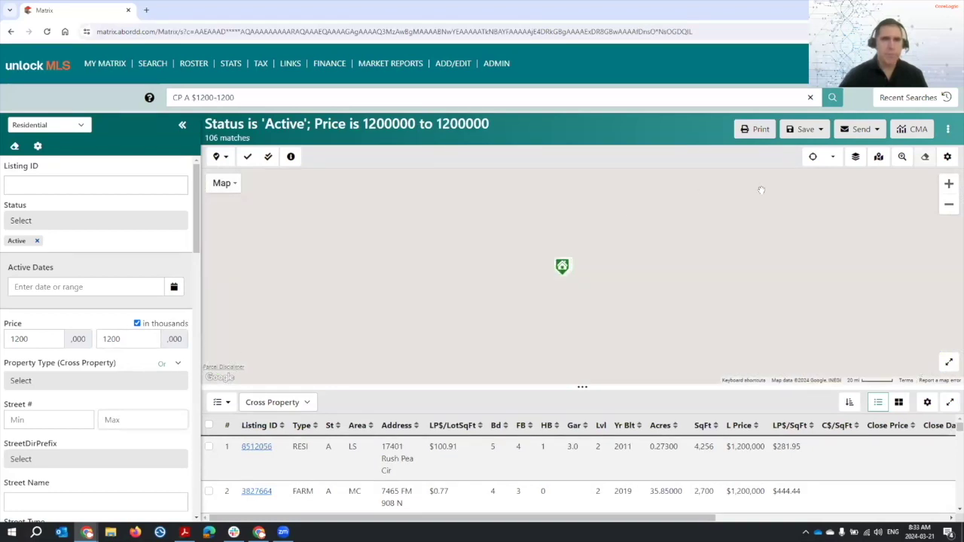
# - Start a new Auto Email from the search results and look over its options and schedule settings
pyautogui.click(850, 133)
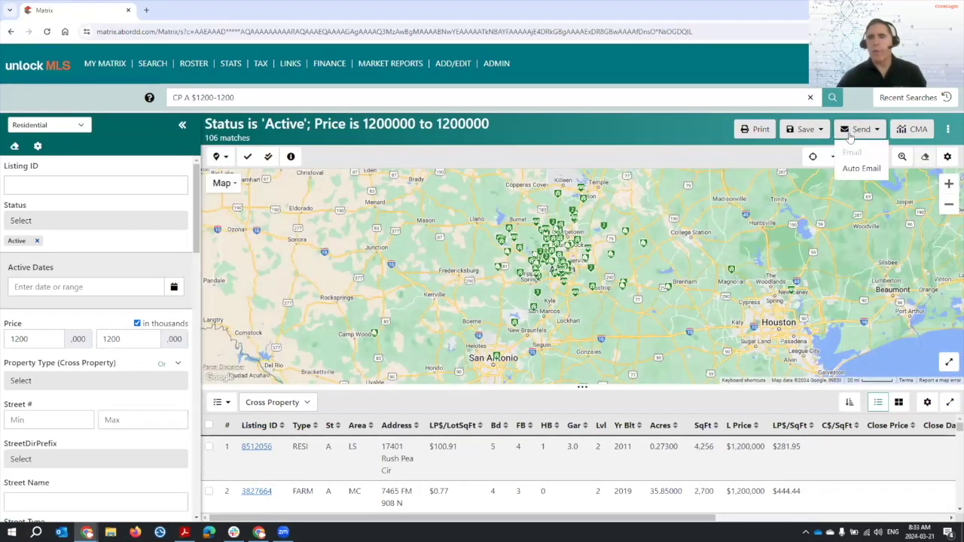
pyautogui.click(854, 173)
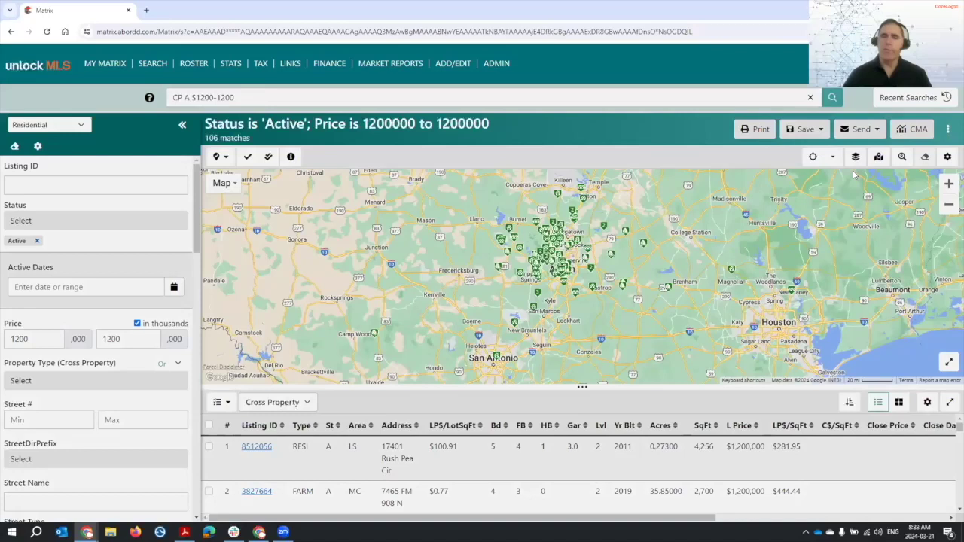
pyautogui.click(450, 333)
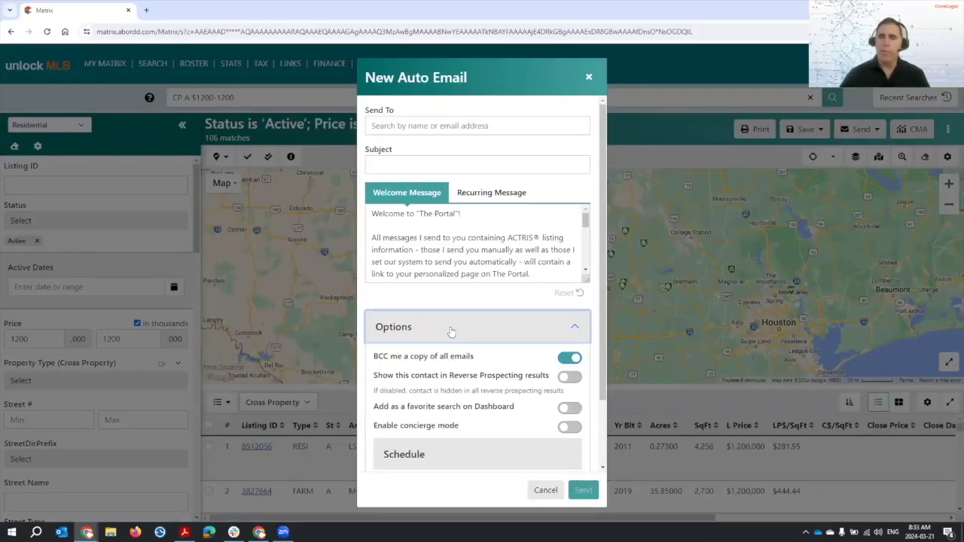
pyautogui.scroll(-1, 453, 339)
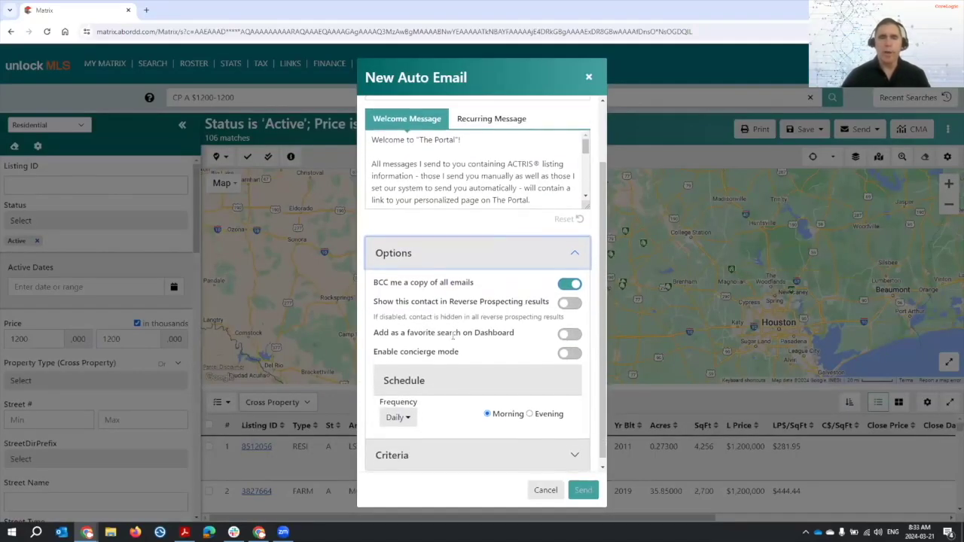
pyautogui.scroll(1, 453, 337)
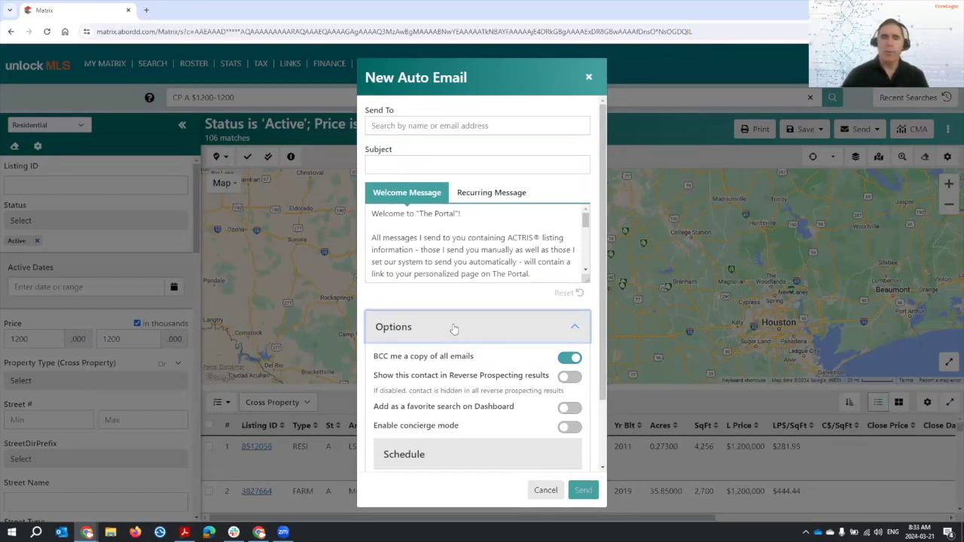
# - Choose an existing contact as the auto email's recipient and go to its subject line
pyautogui.click(432, 126)
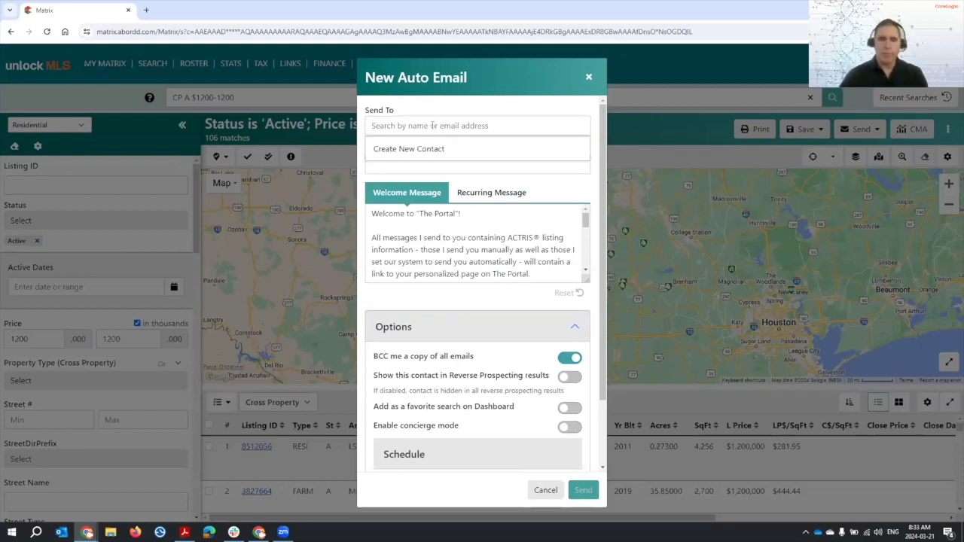
pyautogui.write('d')
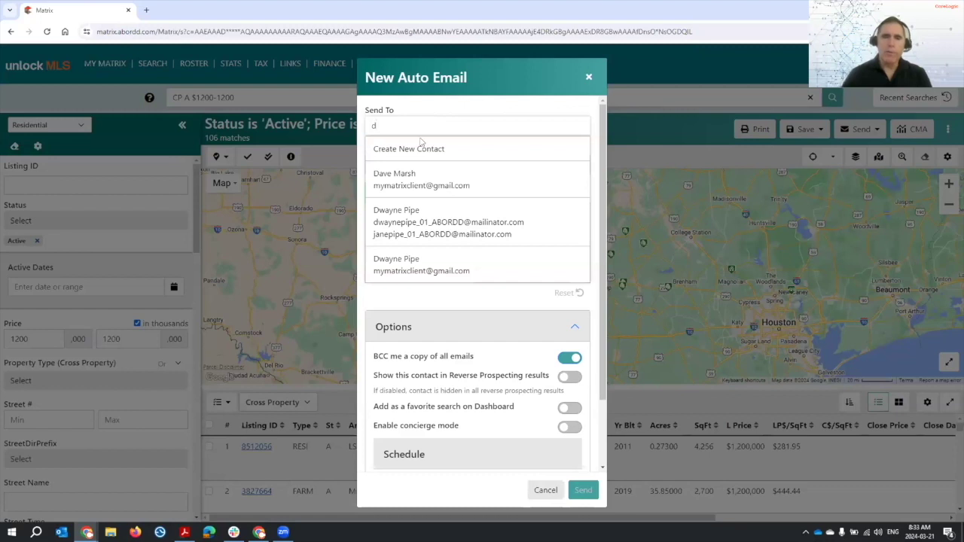
pyautogui.click(439, 234)
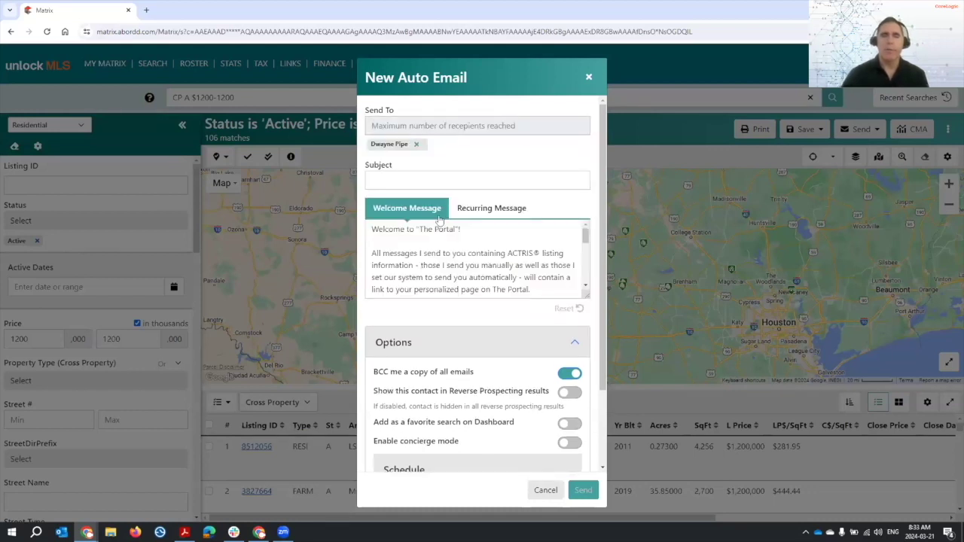
pyautogui.click(440, 174)
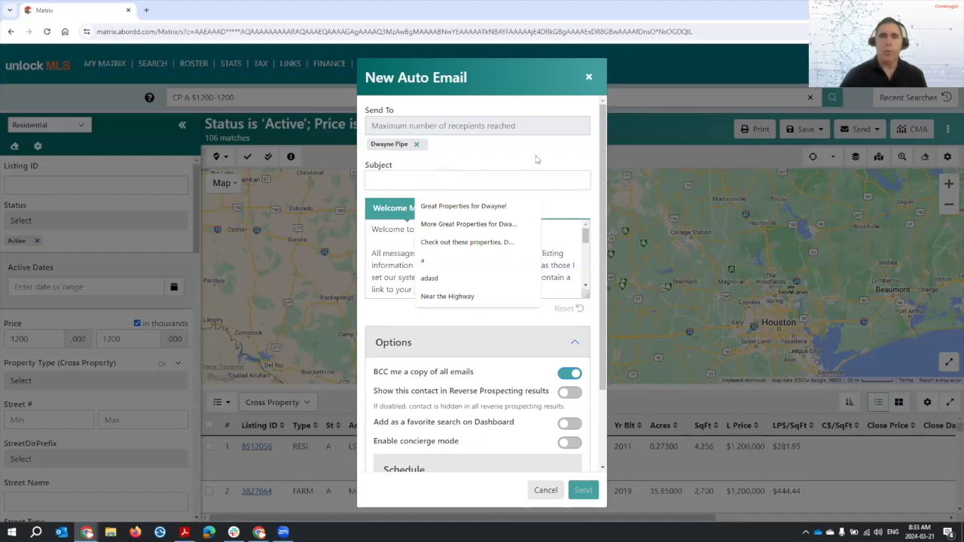
# - Review the auto email's BCC, reverse prospecting, favorite, concierge and schedule options, and close it without sending
pyautogui.click(502, 356)
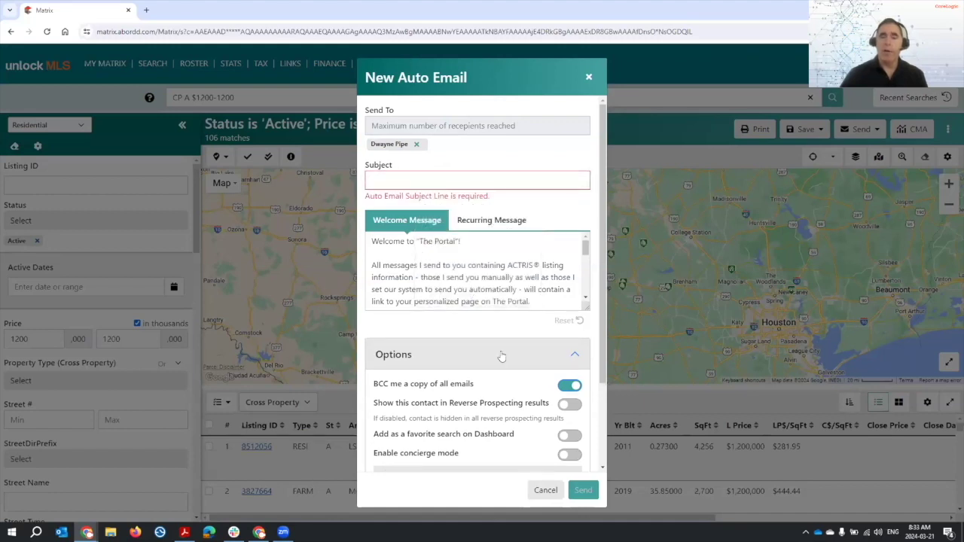
pyautogui.click(502, 355)
pyautogui.click(501, 355)
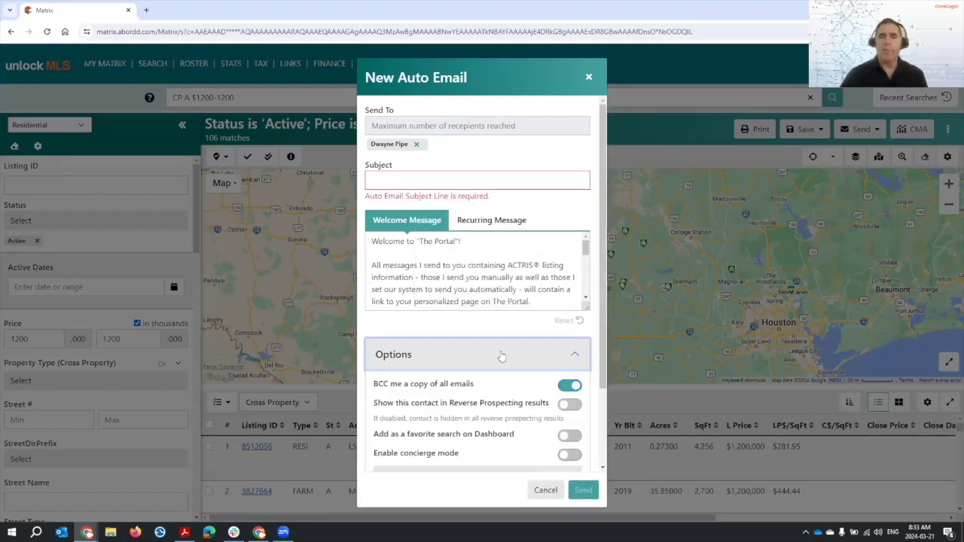
pyautogui.scroll(-1, 502, 356)
pyautogui.scroll(2, 502, 357)
pyautogui.scroll(-3, 502, 356)
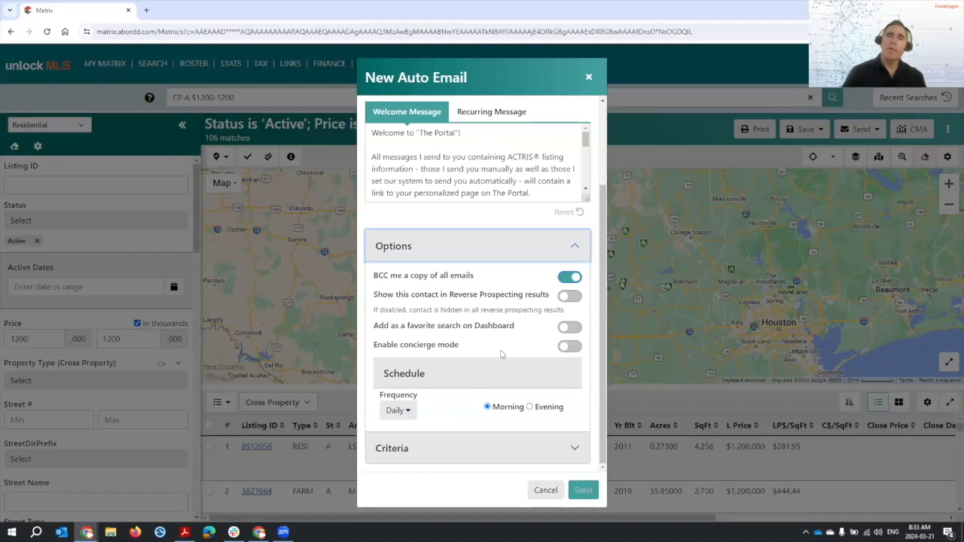
pyautogui.click(588, 80)
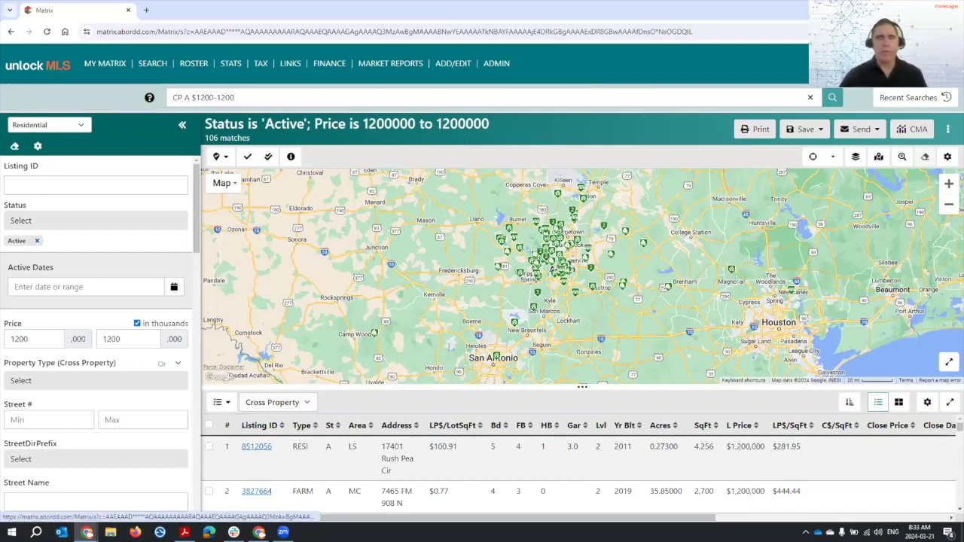
# - Return to the home dashboard and collapse the client activity timeline
pyautogui.click(948, 129)
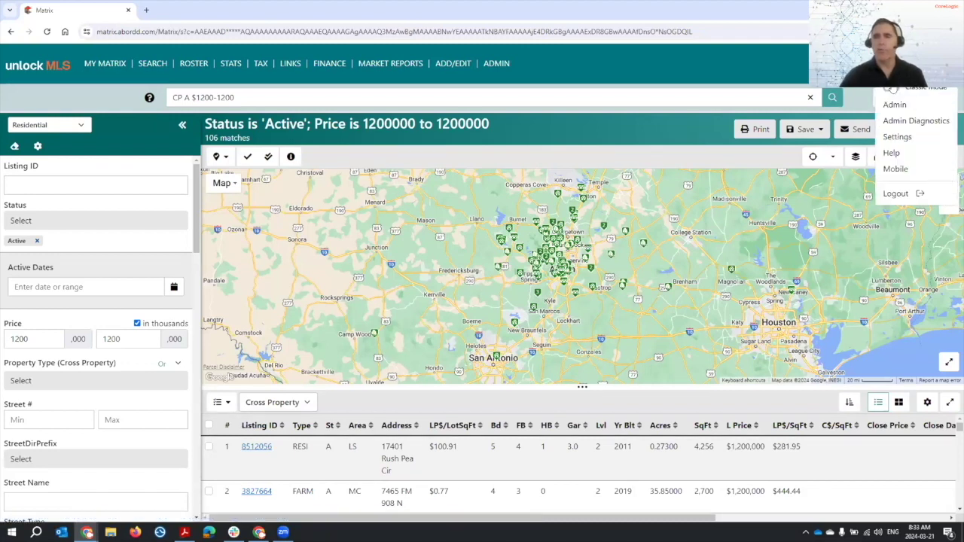
pyautogui.moveTo(91, 63)
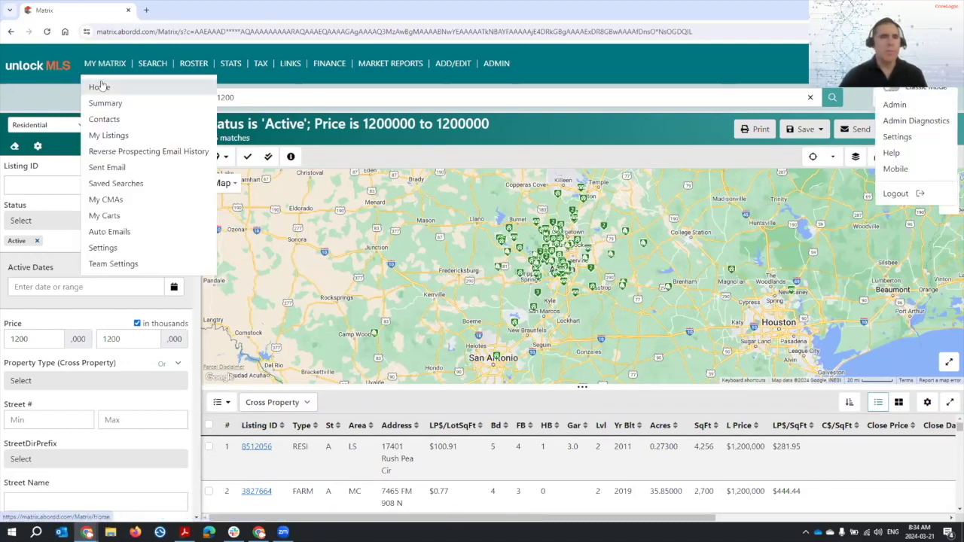
pyautogui.click(99, 87)
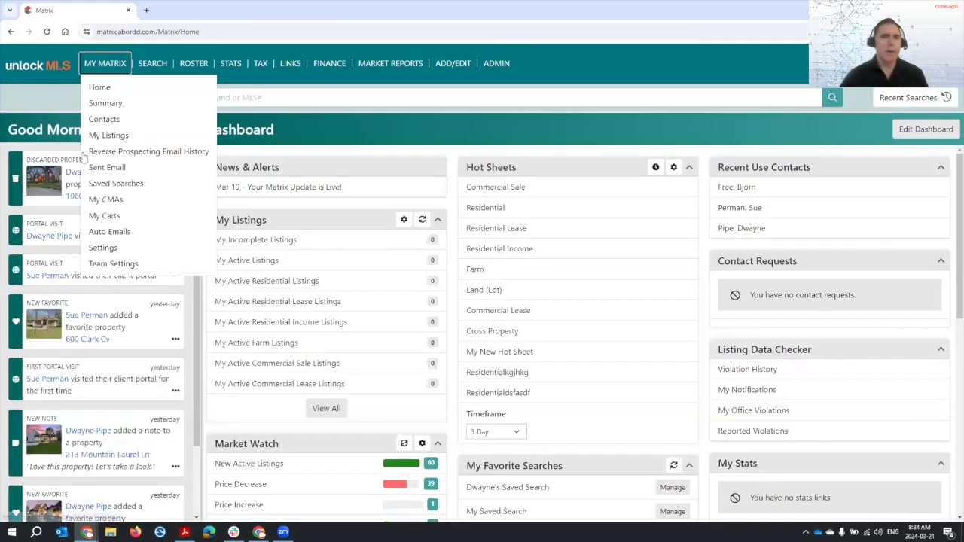
pyautogui.click(180, 131)
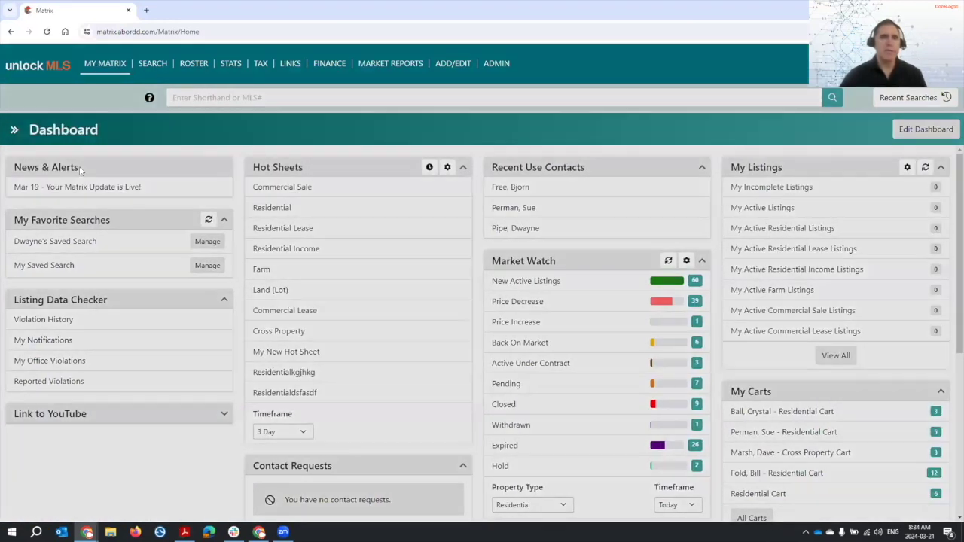
# - Read the Mar 19 "Your Matrix Update is Live!" news alert through its training video links and close it
pyautogui.click(79, 187)
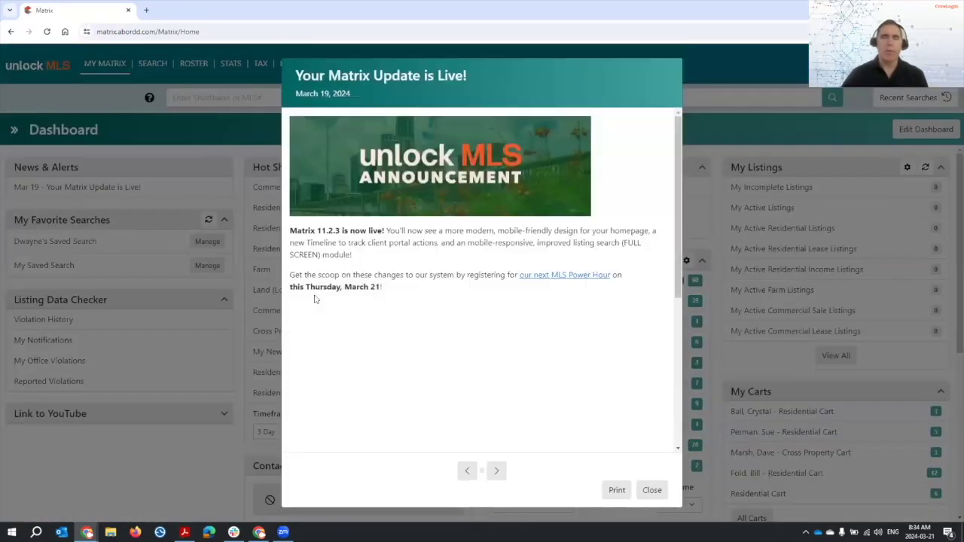
pyautogui.scroll(-5, 340, 307)
pyautogui.scroll(-1, 340, 311)
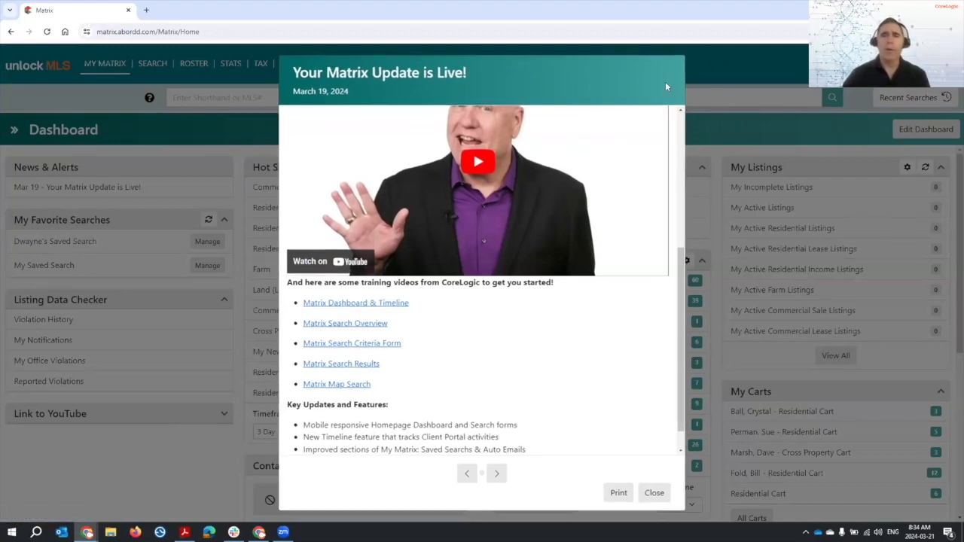
pyautogui.click(644, 490)
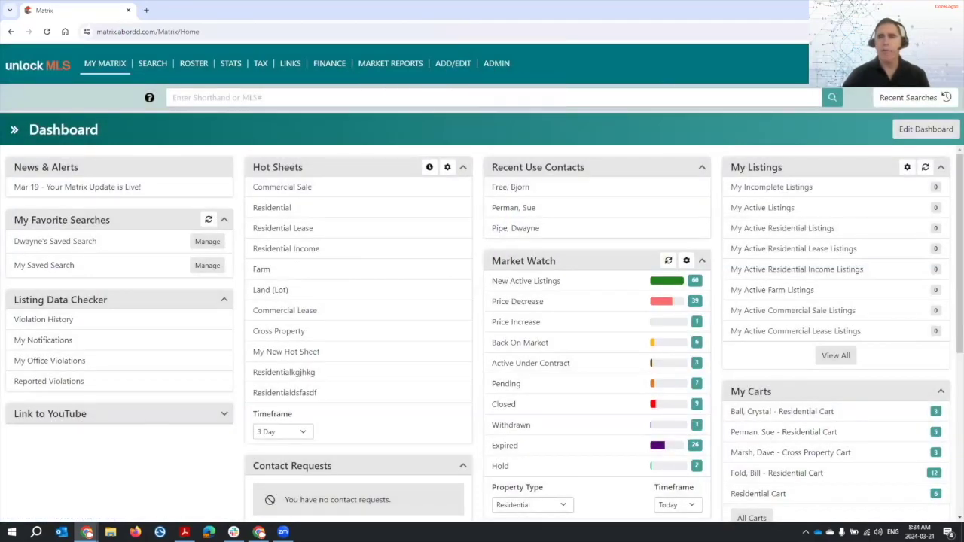
# - Open the system help and display the Matrix Modes video from the CoreLogic Video Tutorials
pyautogui.moveTo(923, 67)
pyautogui.click(891, 154)
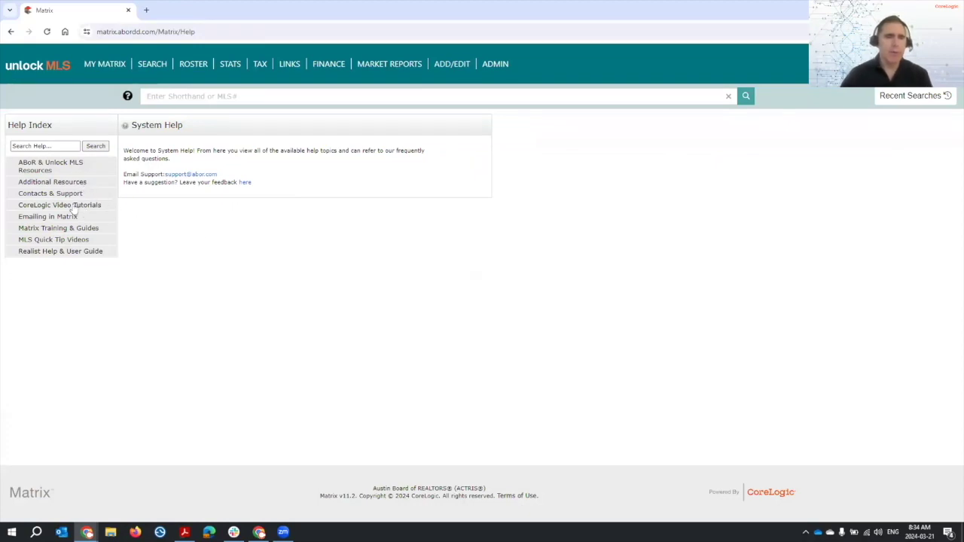
pyautogui.click(76, 206)
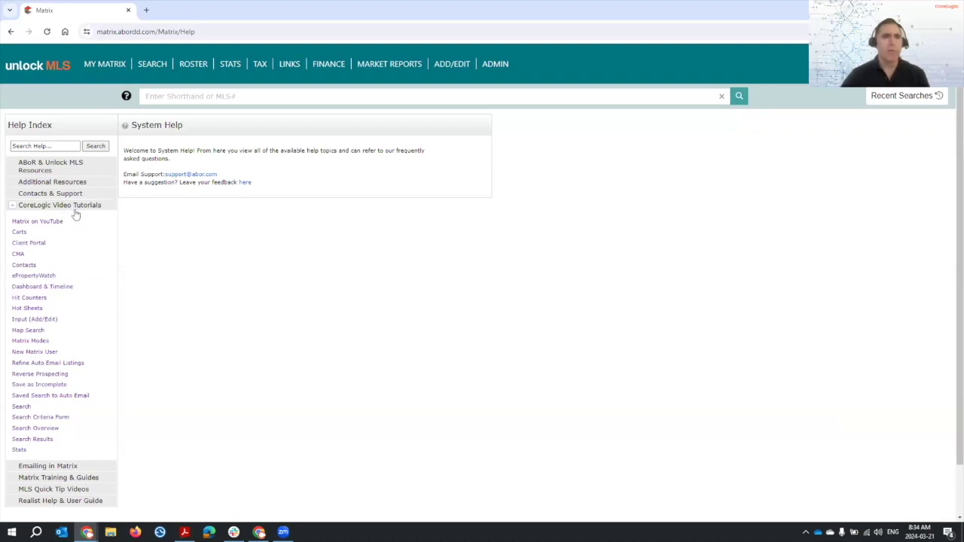
pyautogui.click(62, 287)
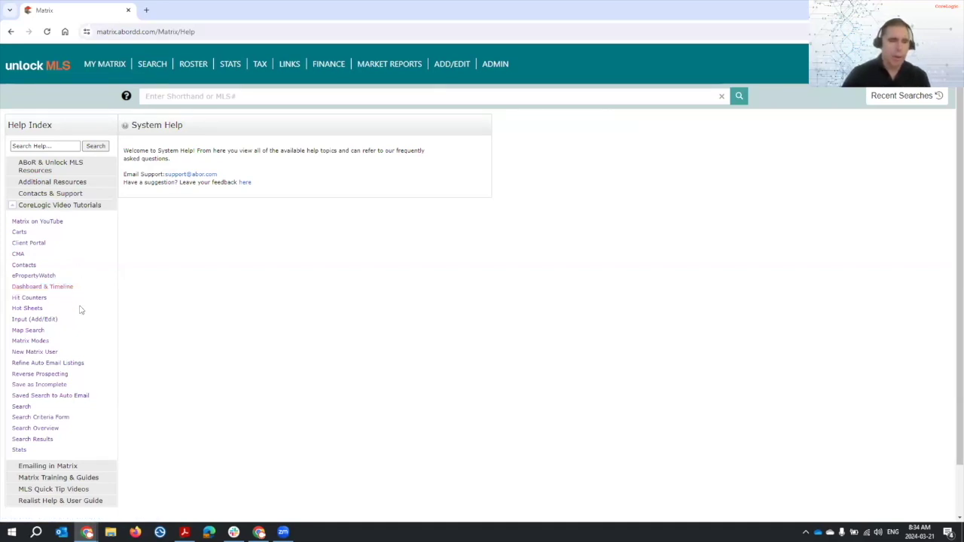
pyautogui.click(34, 341)
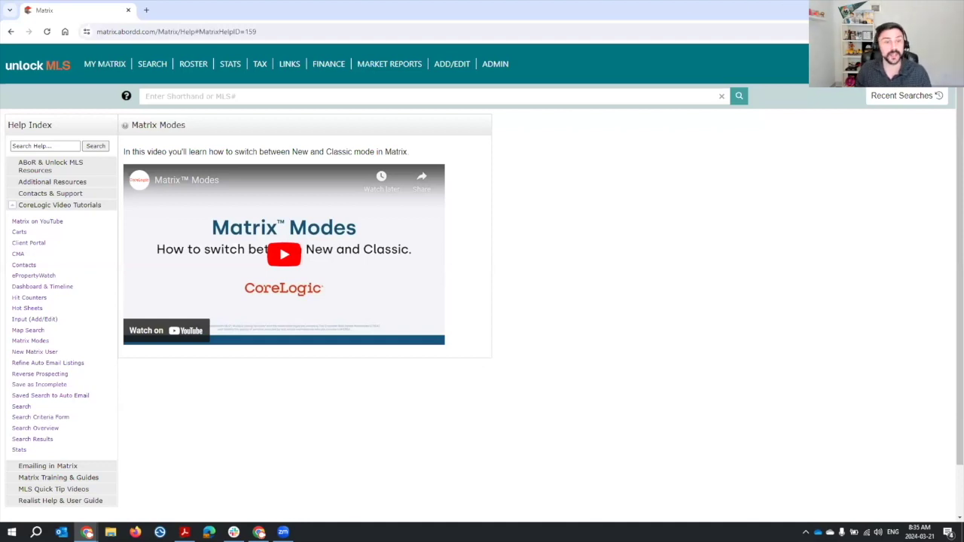
# - Go back to the dashboard, open the Search (New!) page and reduce the browser zoom by two levels
pyautogui.click(106, 78)
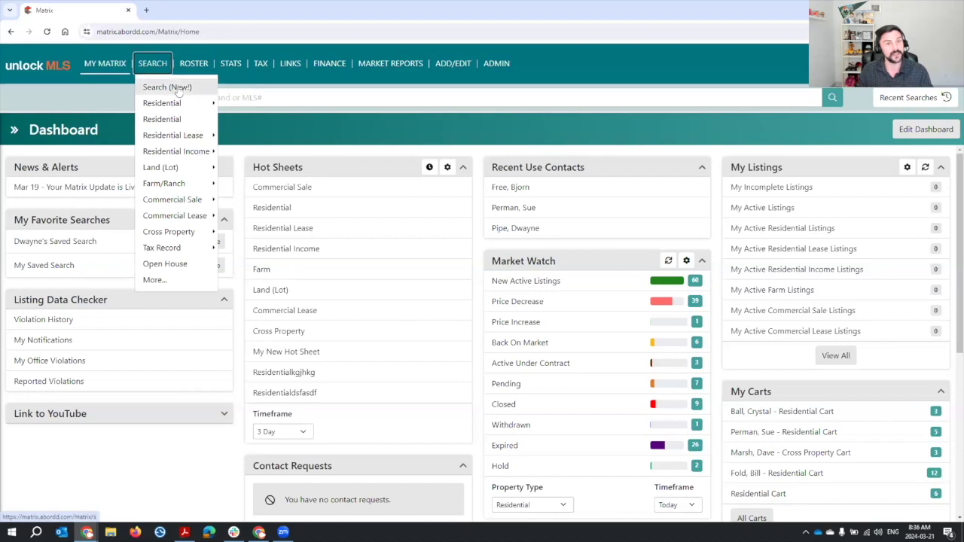
pyautogui.click(162, 86)
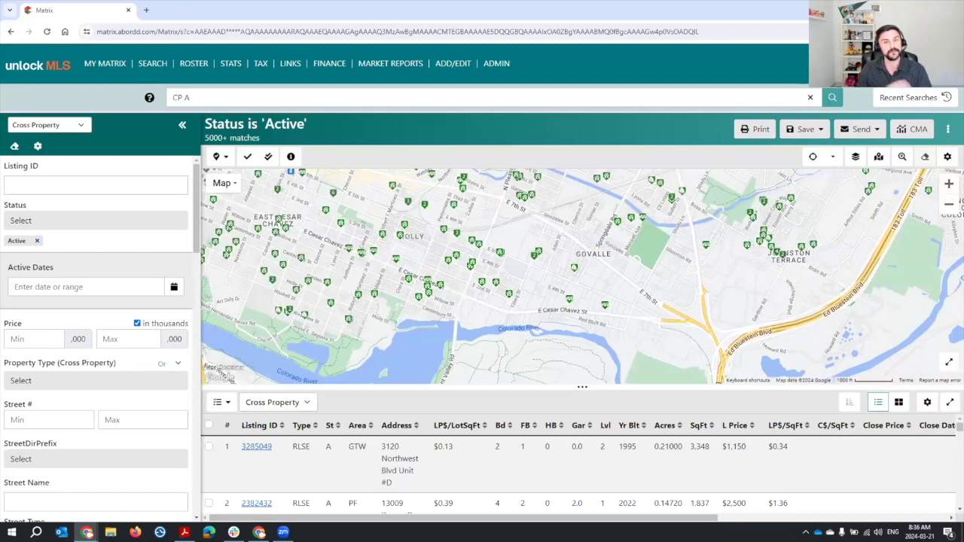
pyautogui.hotkey('ctrl', '-')
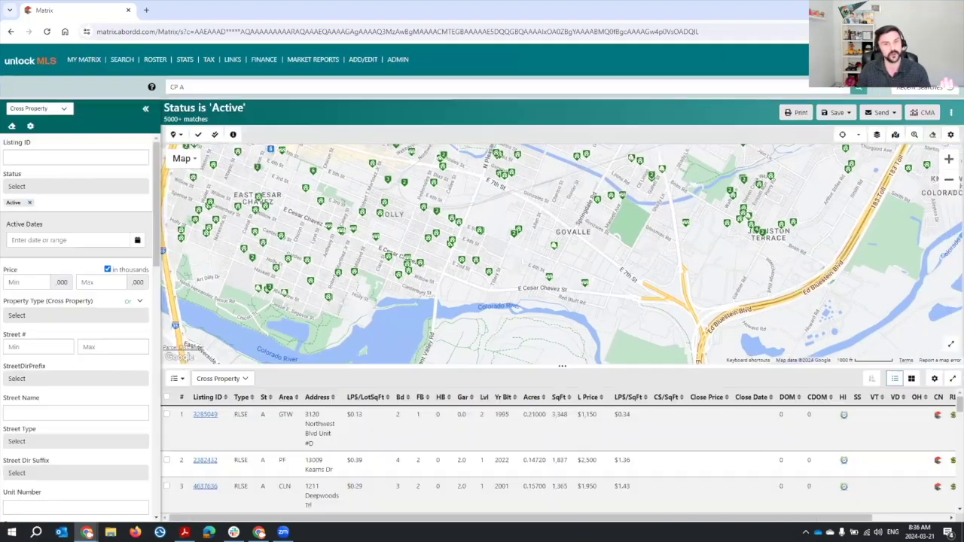
pyautogui.hotkey('ctrl', '-')
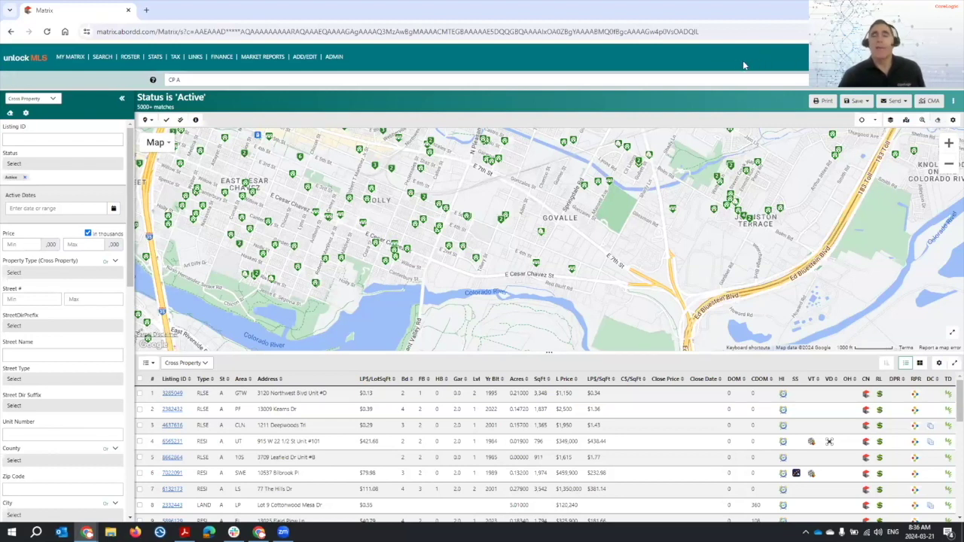
pyautogui.moveTo(335, 57)
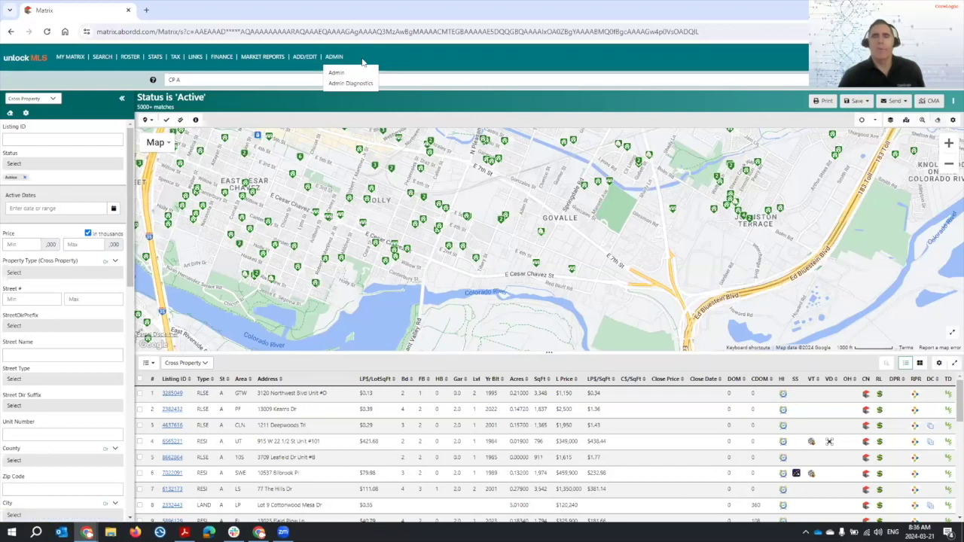
pyautogui.moveTo(241, 66)
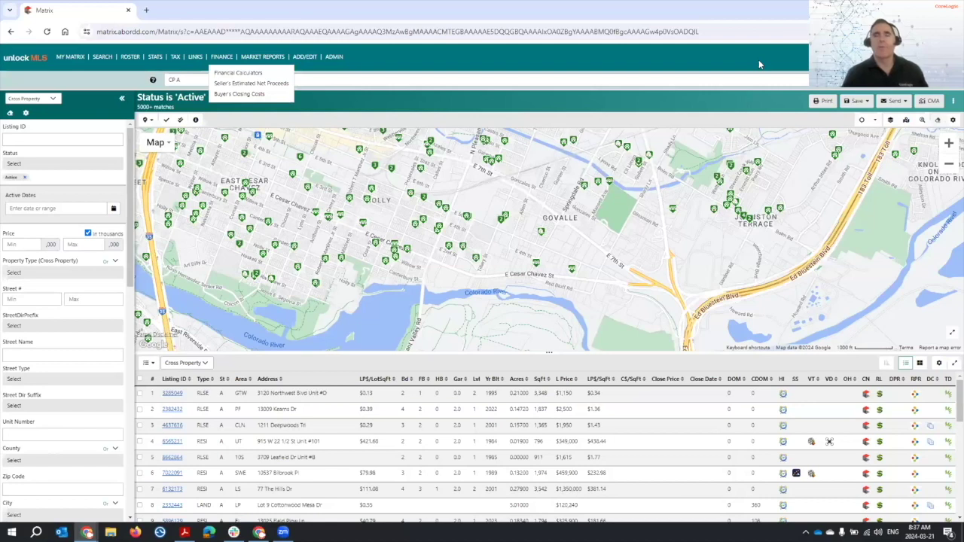
pyautogui.click(898, 158)
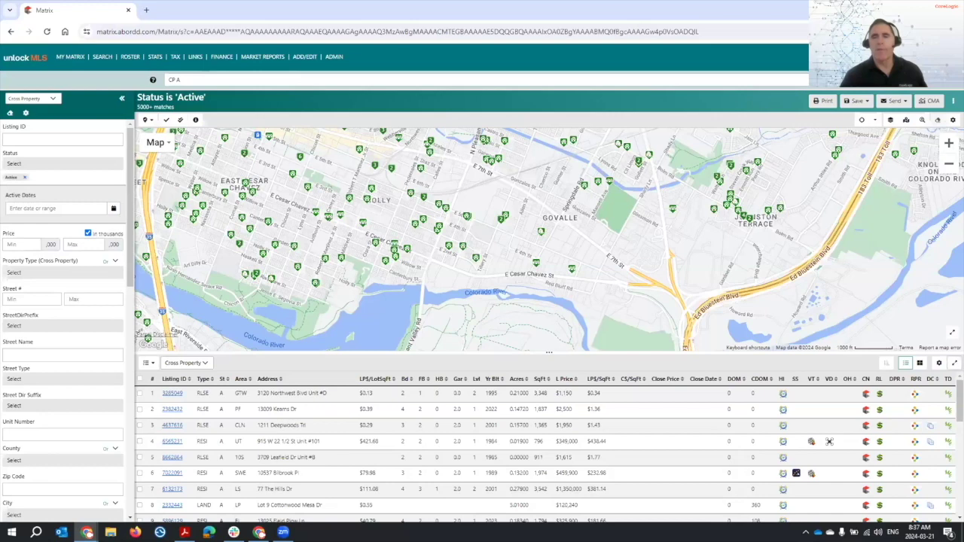
# - Extend the Cross Property results list over the map and compare how its columns fit at different browser zoom levels
pyautogui.moveTo(550, 352); pyautogui.dragTo(544, 121)
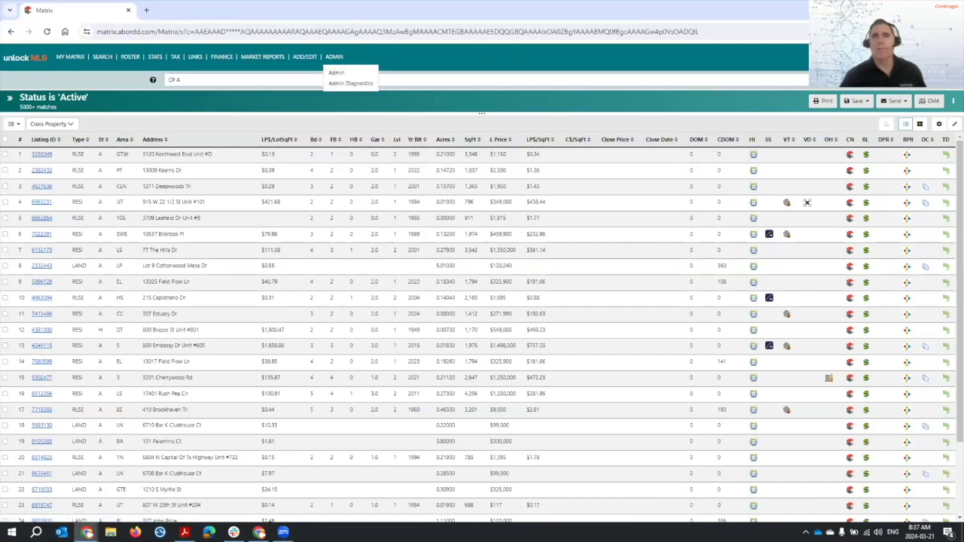
pyautogui.hotkey('ctrl', '+')
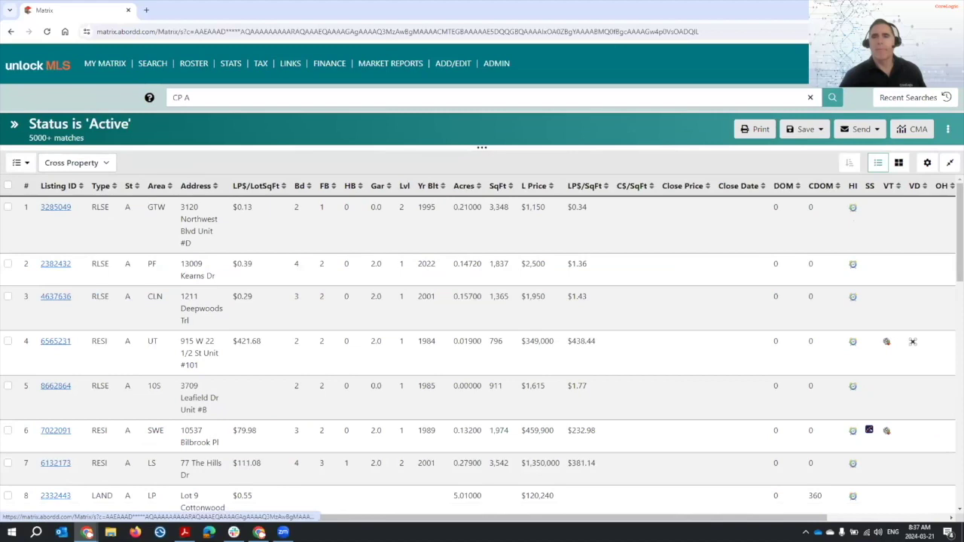
pyautogui.hotkey('ctrl', '-')
pyautogui.hotkey('ctrl', '-')
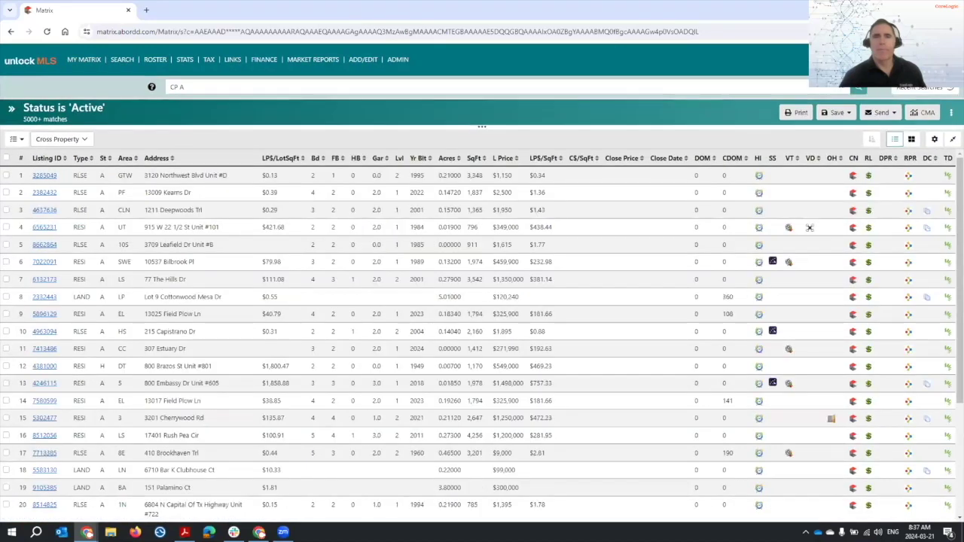
pyautogui.hotkey('ctrl', '-')
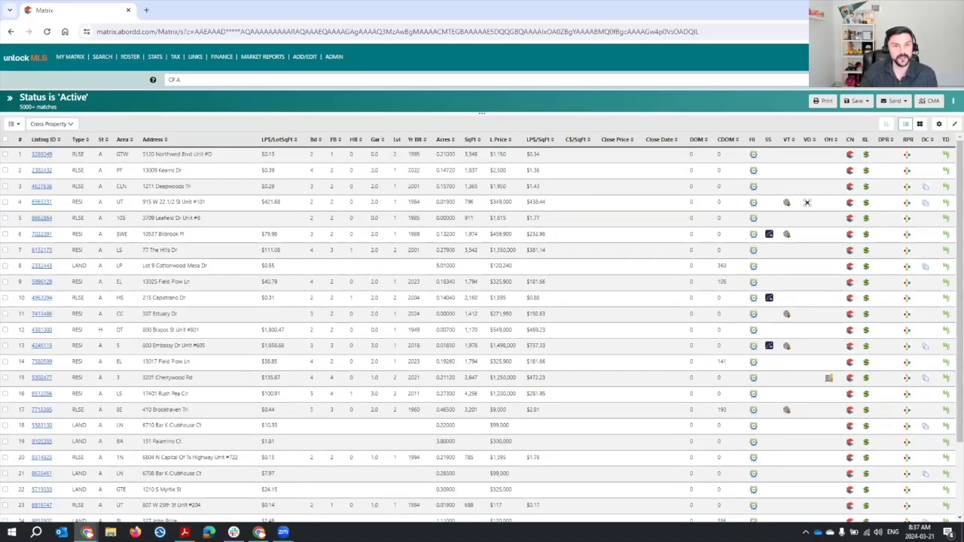
pyautogui.hotkey('ctrl', '+')
pyautogui.hotkey('ctrl', '+')
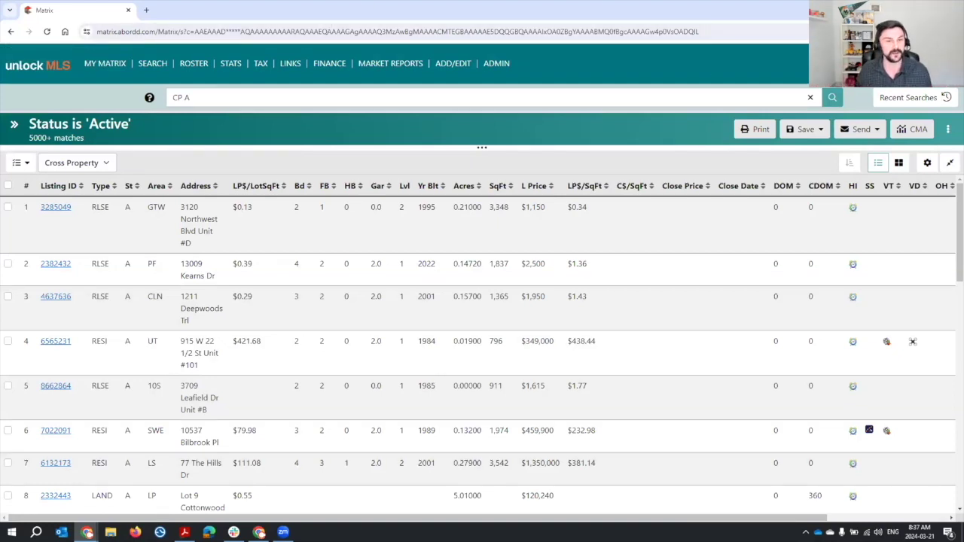
# - Preview the search results in the Samsung Galaxy S20 Ultra device view, switching between map and list, and return to the desktop view
pyautogui.hotkey('ctrl', 'shift', 'm')
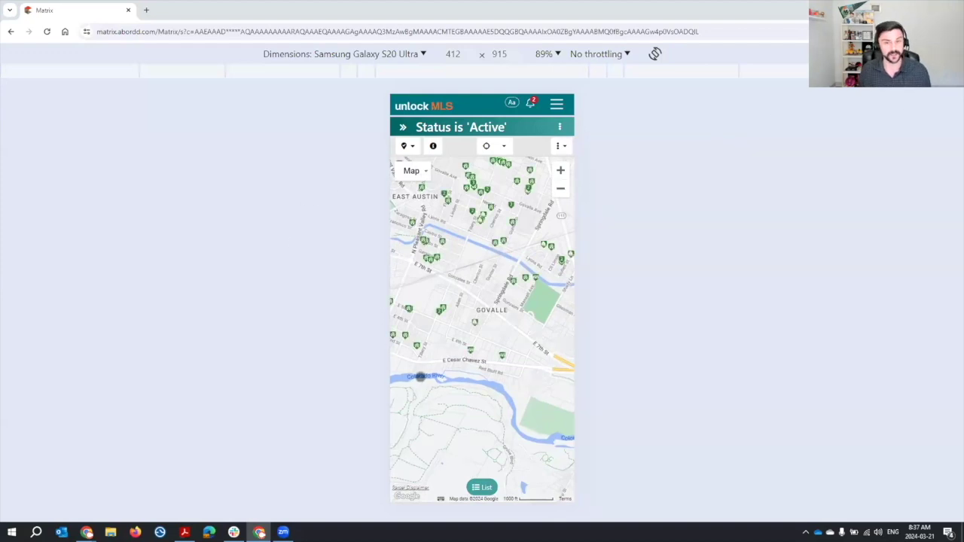
pyautogui.click(484, 486)
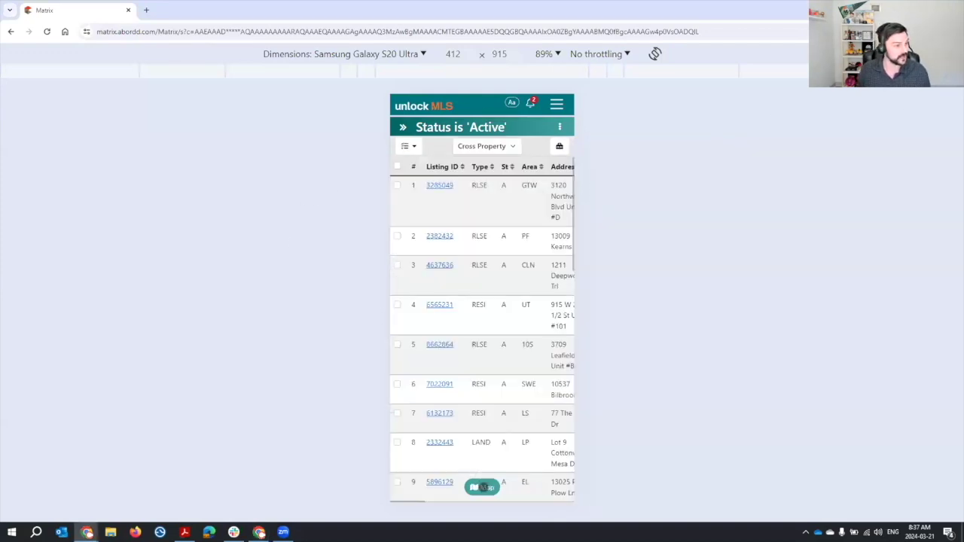
pyautogui.click(482, 487)
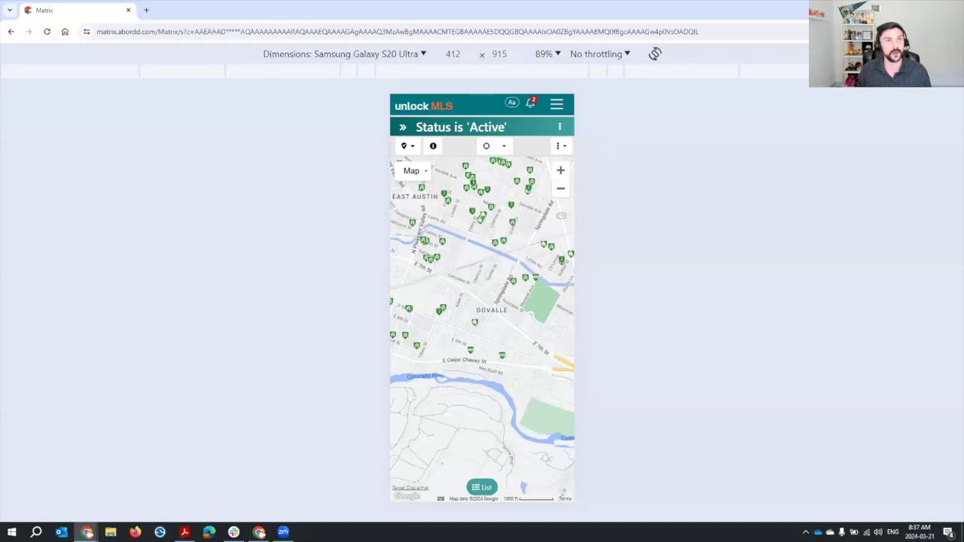
pyautogui.hotkey('ctrl', 'shift', 'm')
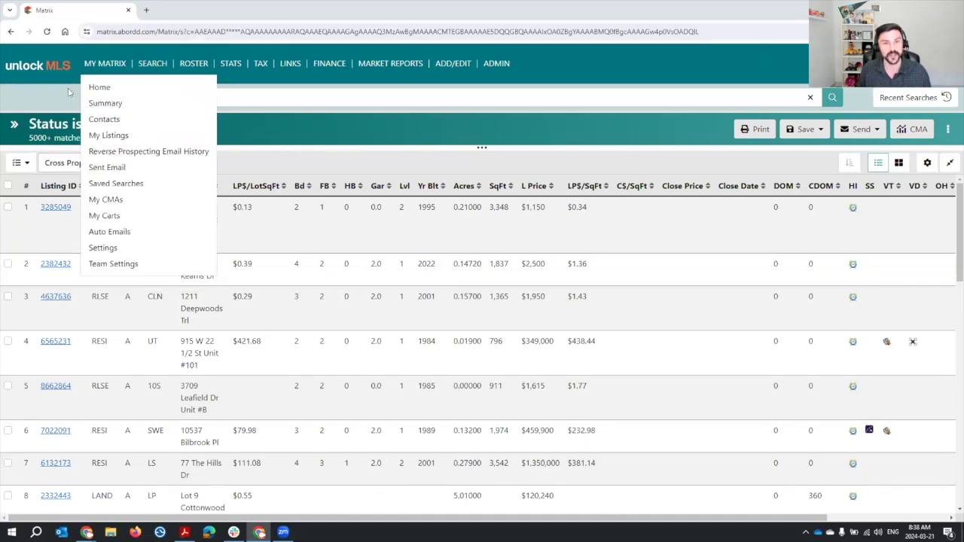
# - Return to the home dashboard and switch Matrix to Classic Mode
pyautogui.click(94, 87)
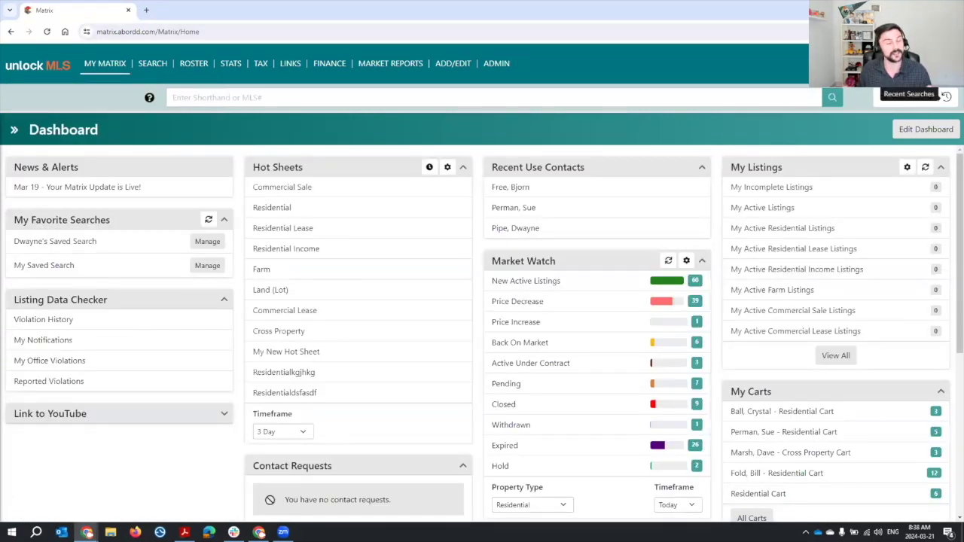
pyautogui.click(916, 72)
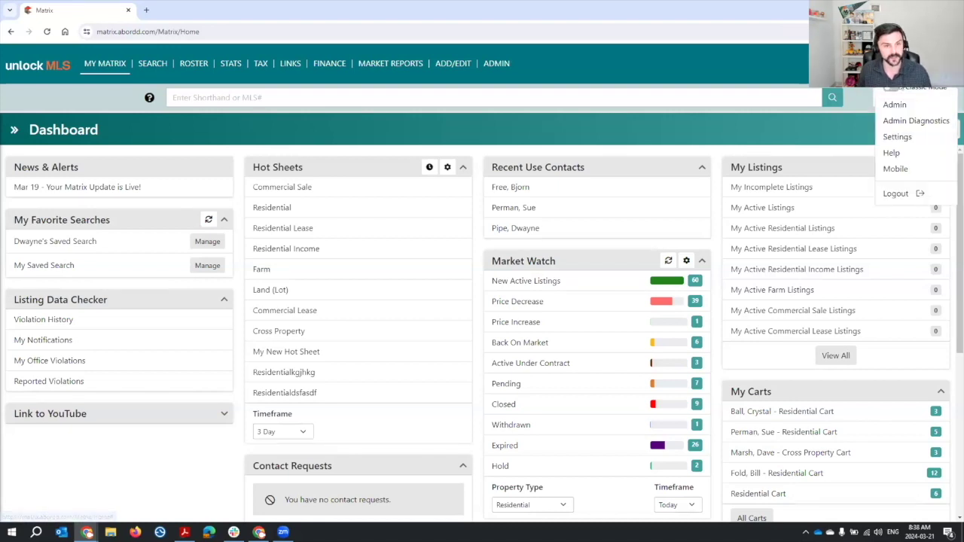
pyautogui.click(915, 87)
pyautogui.click(557, 169)
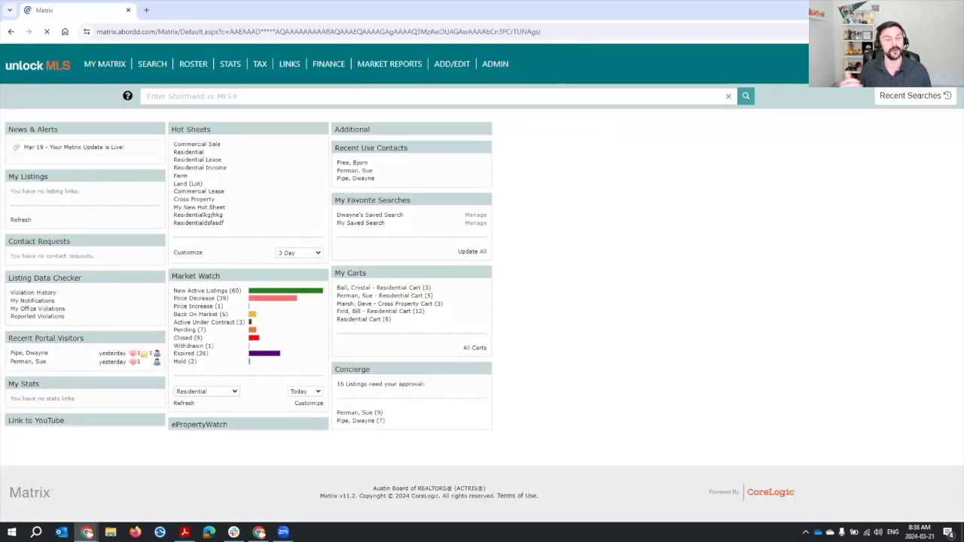
# - Check the classic dashboard in the phone-size device view and switch back to the new dashboard
pyautogui.hotkey('ctrl', 'shift', 'm')
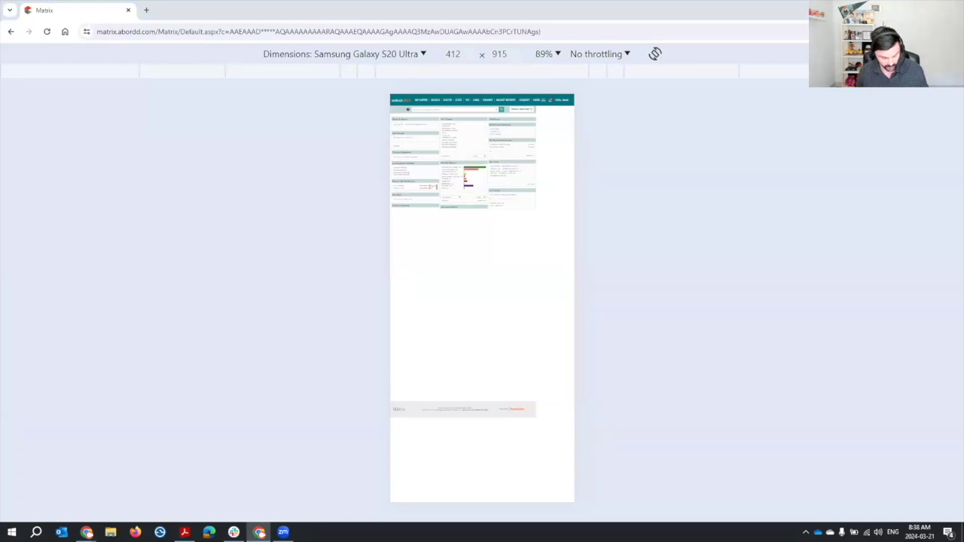
pyautogui.hotkey('ctrl', 'shift', 'm')
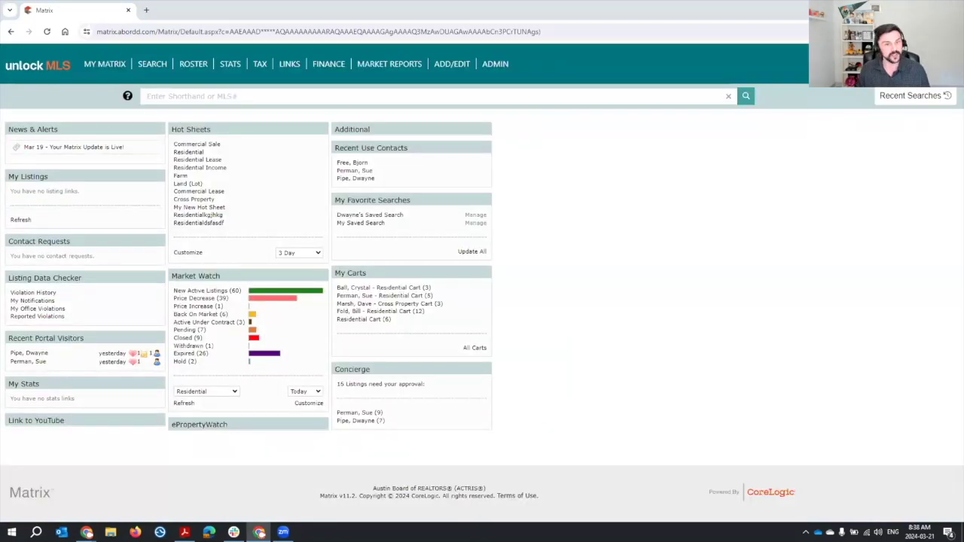
pyautogui.click(904, 64)
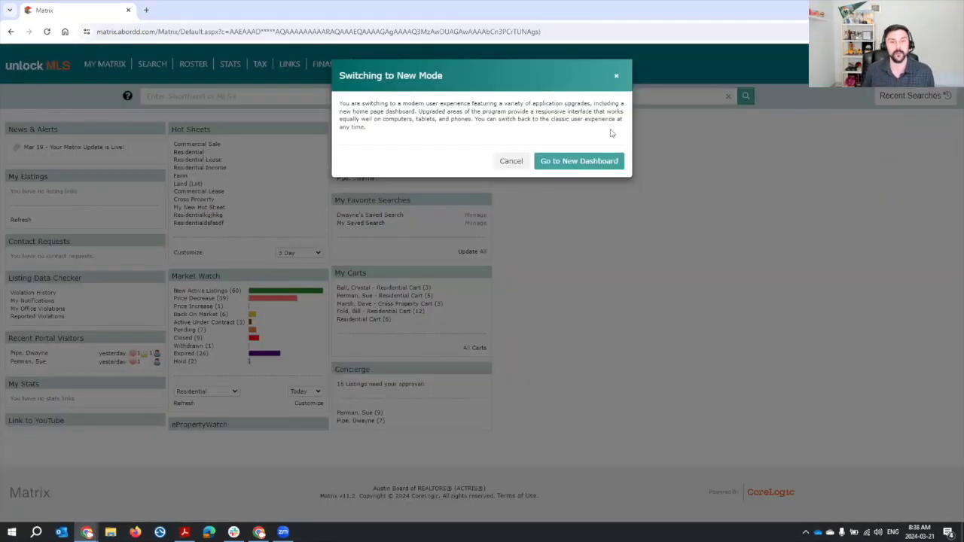
pyautogui.click(590, 163)
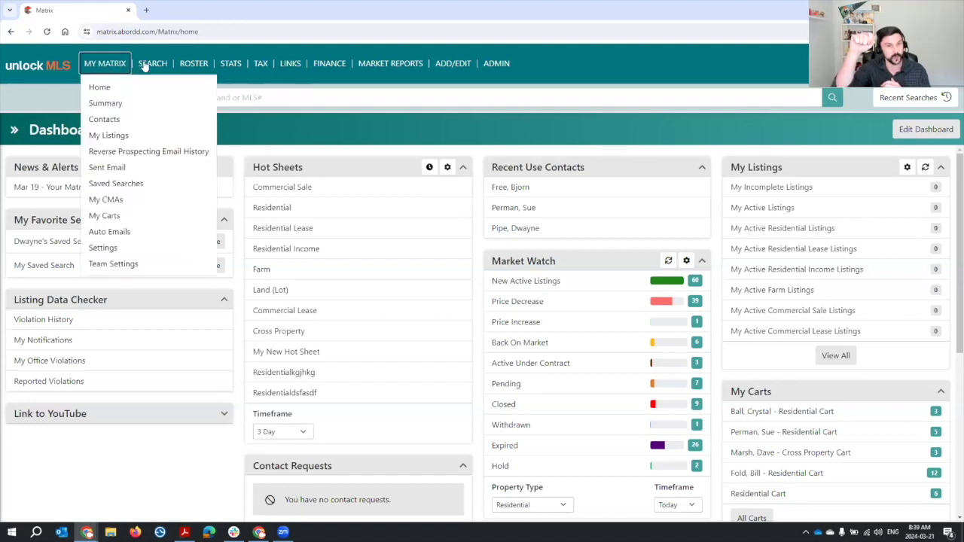
# - Open the Search (New!) page, enlarge the map to the full page and resize it to share the page with the results list
pyautogui.moveTo(153, 64)
pyautogui.click(168, 86)
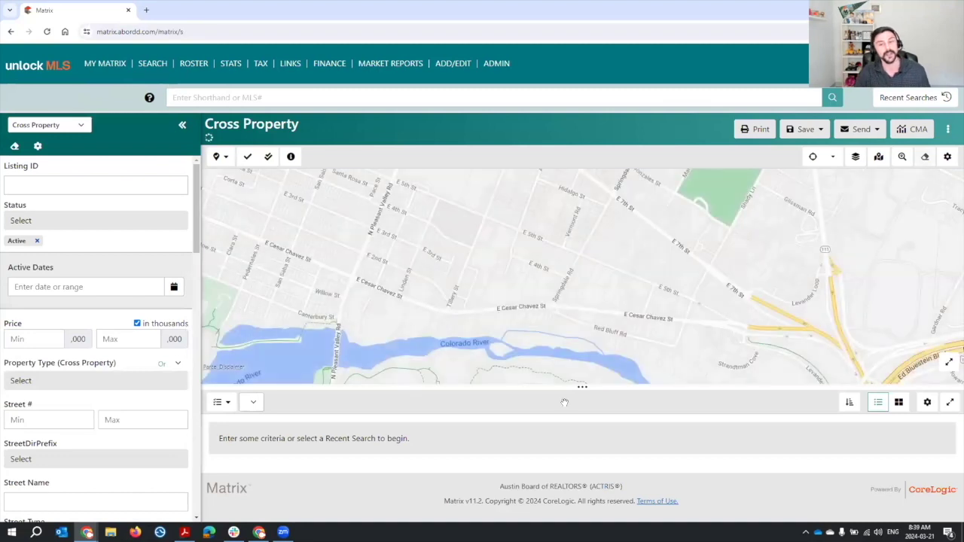
pyautogui.moveTo(580, 386); pyautogui.dragTo(582, 518)
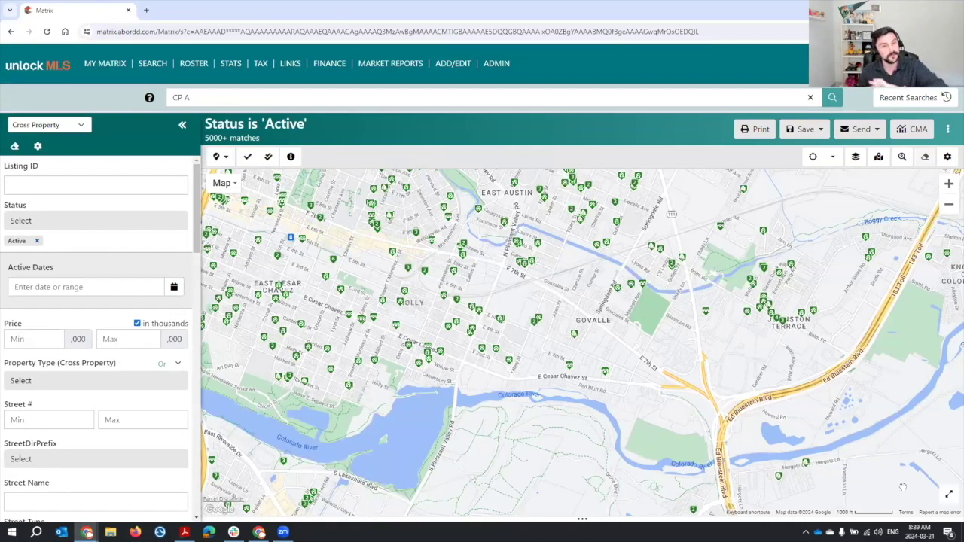
pyautogui.click(948, 495)
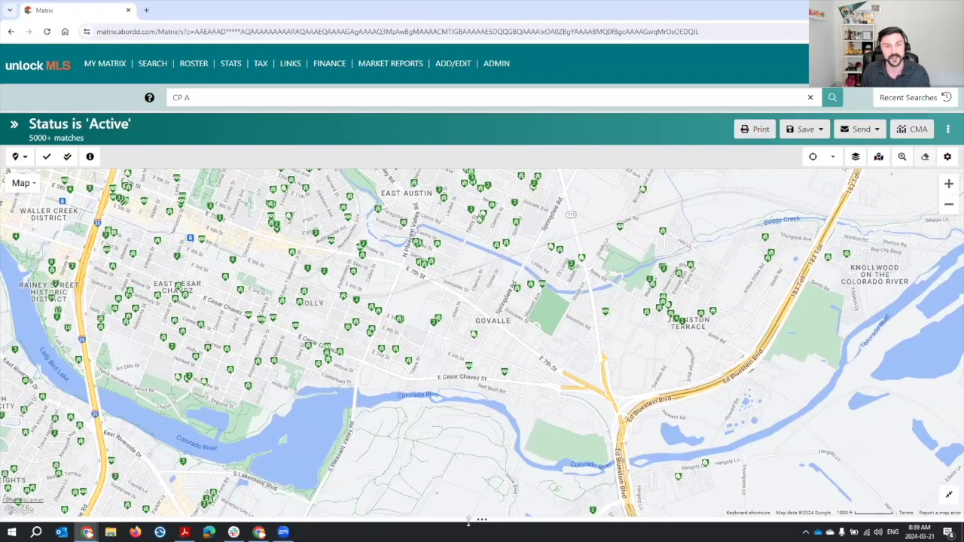
pyautogui.click(482, 488)
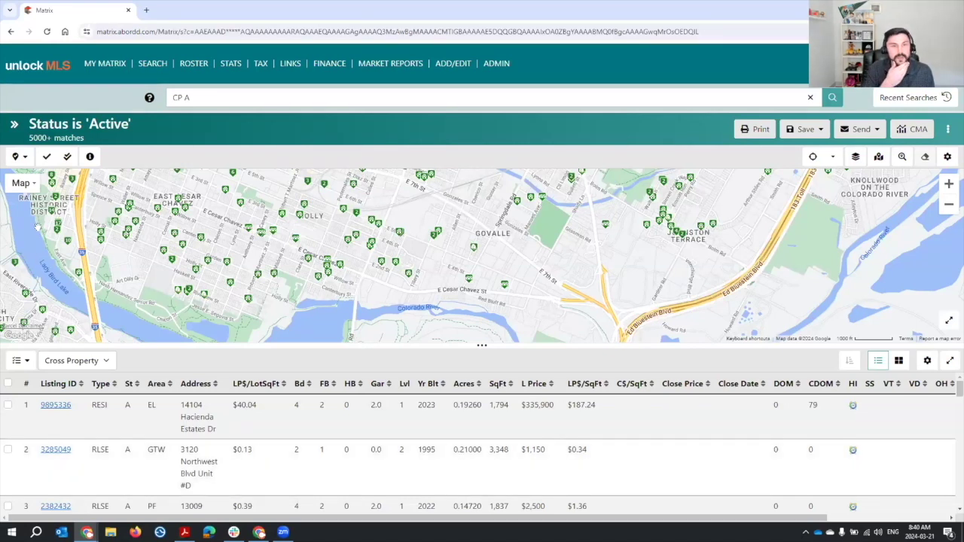
# - Edit the home dashboard so that the ePropertyWatch widget sits directly after Hot Sheets, and close the editor
pyautogui.moveTo(103, 66)
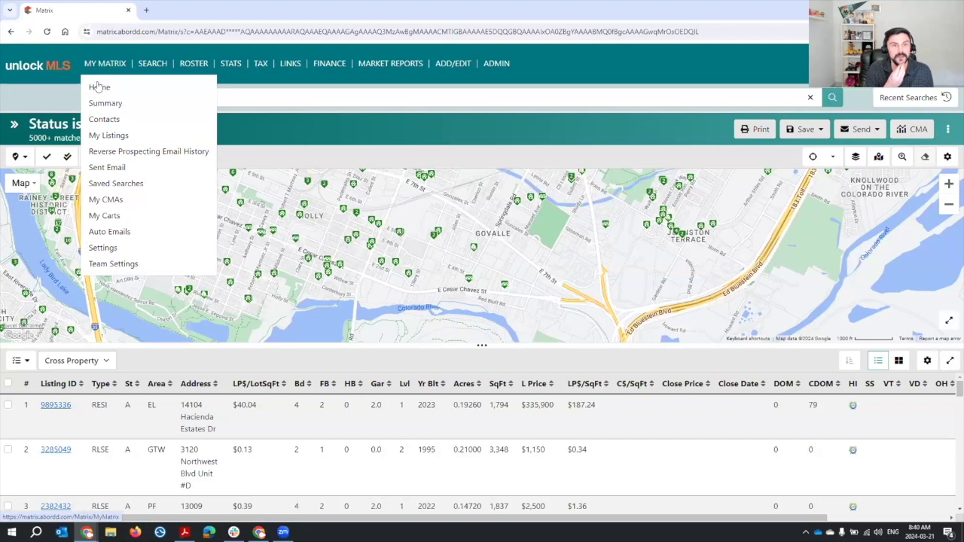
pyautogui.click(99, 88)
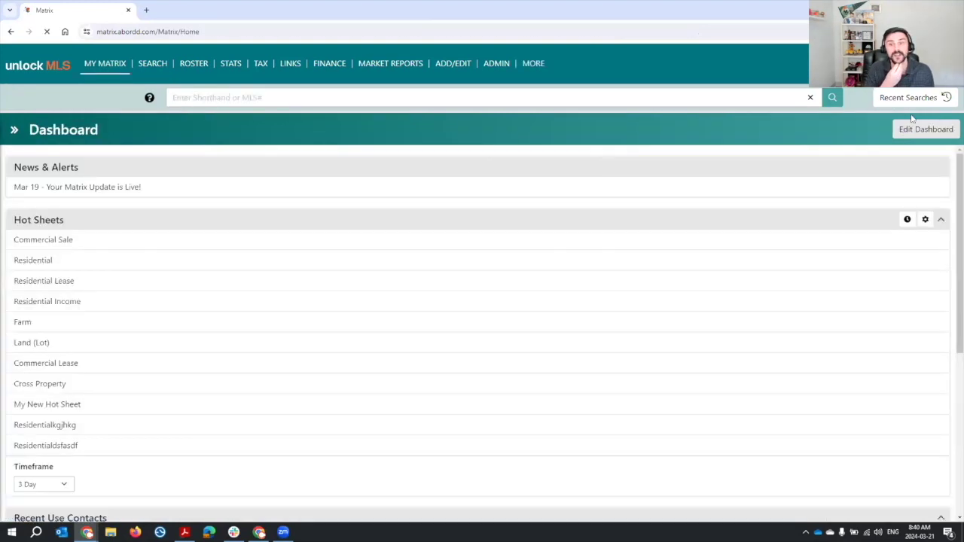
pyautogui.click(911, 128)
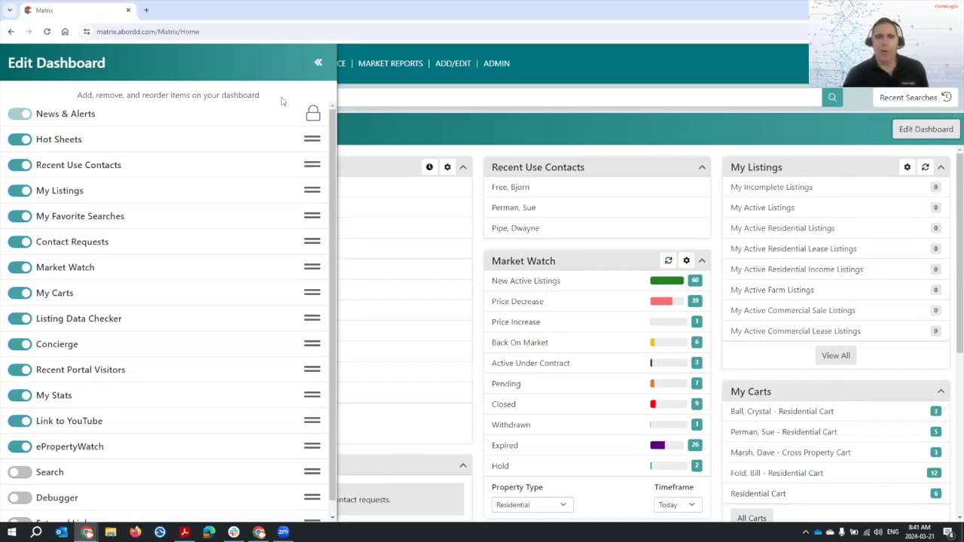
pyautogui.scroll(-1, 269, 189)
pyautogui.scroll(1, 263, 233)
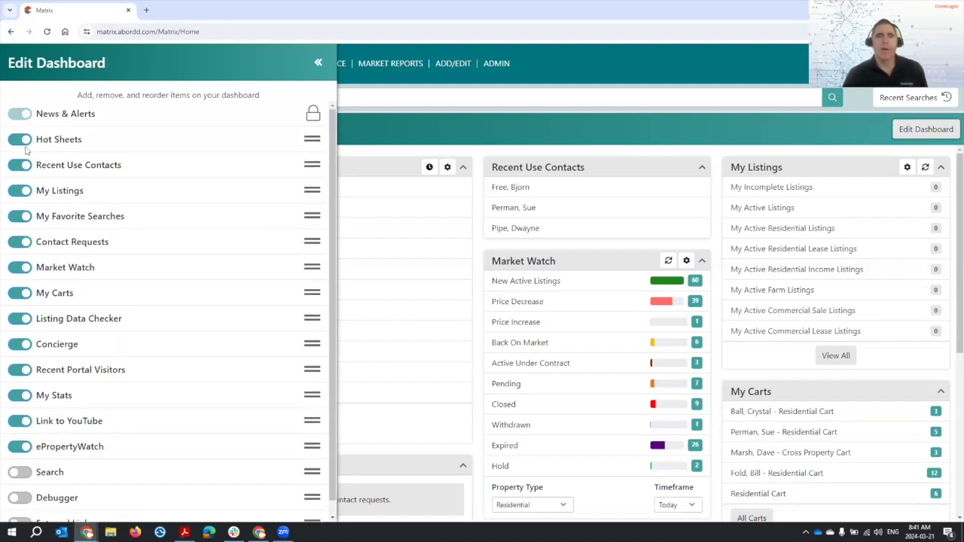
pyautogui.scroll(-1, 24, 185)
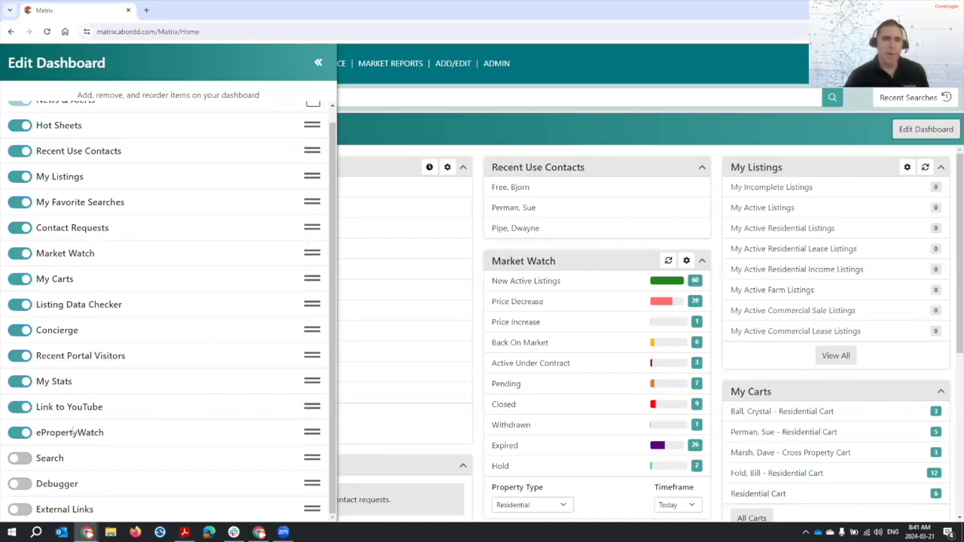
pyautogui.moveTo(315, 433); pyautogui.dragTo(274, 194)
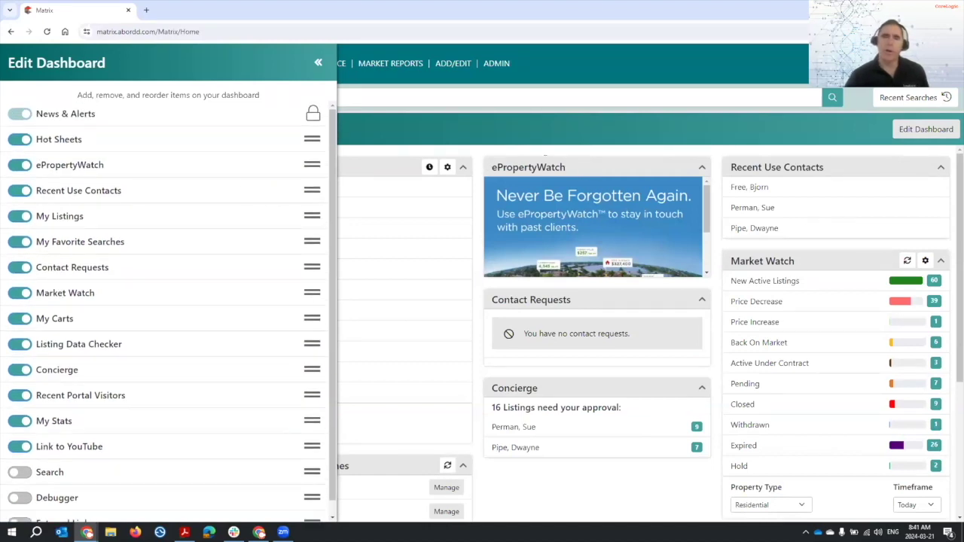
pyautogui.click(318, 63)
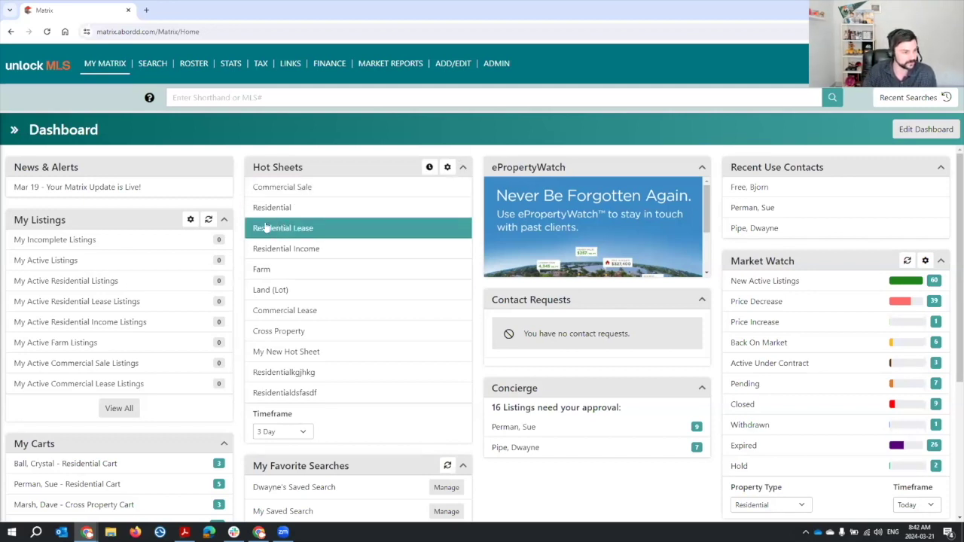
# - Collapse the My Listings widget on the dashboard and expand it again
pyautogui.click(224, 219)
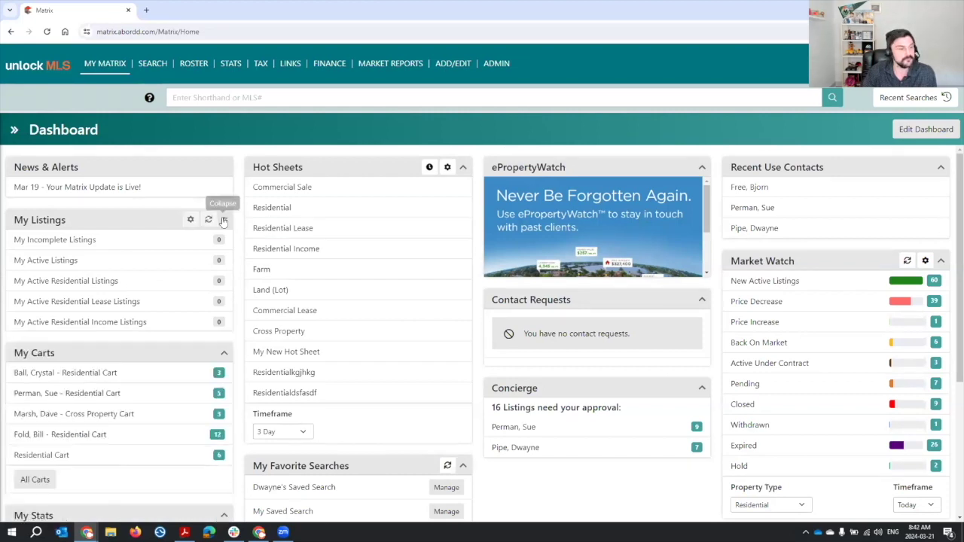
pyautogui.click(223, 220)
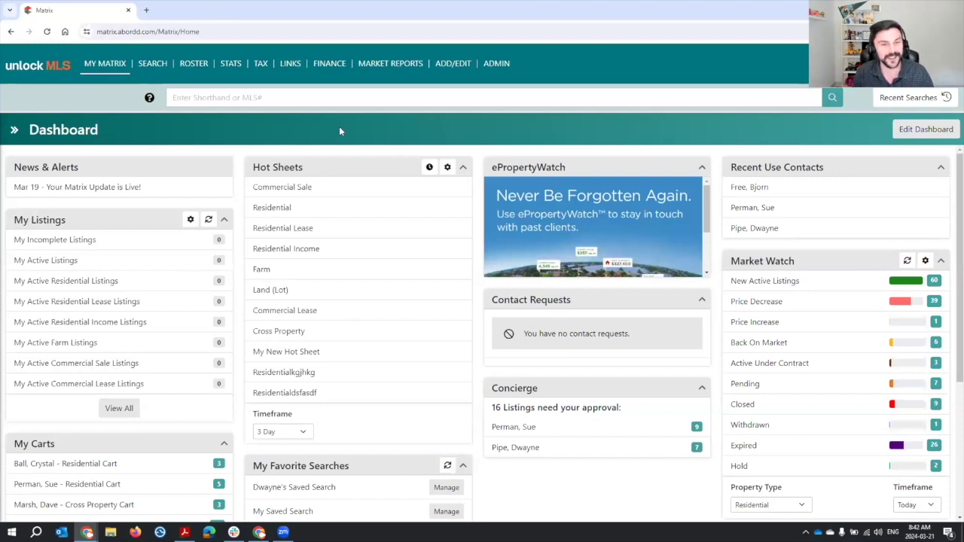
# - Open the search field setup for Cross Property on the Search (New!) page and filter the available fields by "city"
pyautogui.moveTo(158, 65)
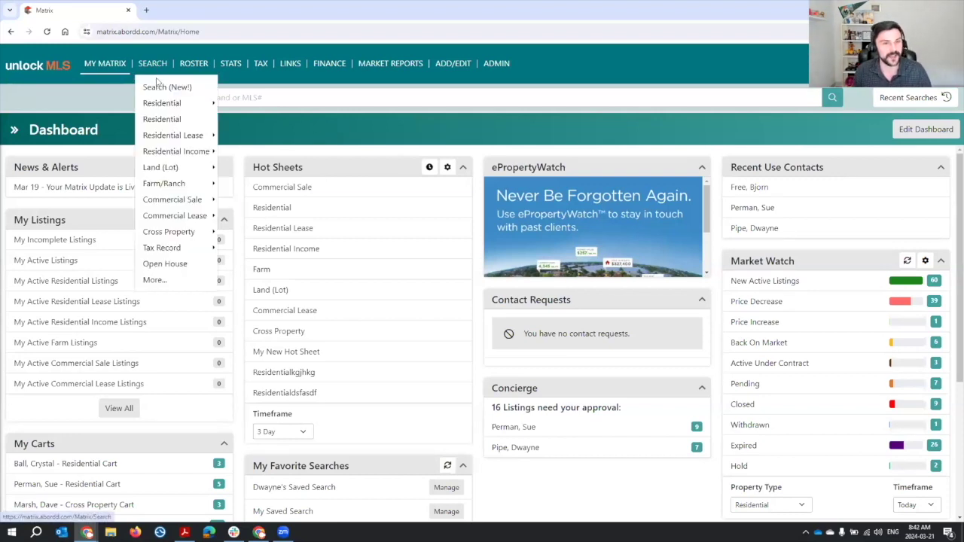
pyautogui.click(157, 88)
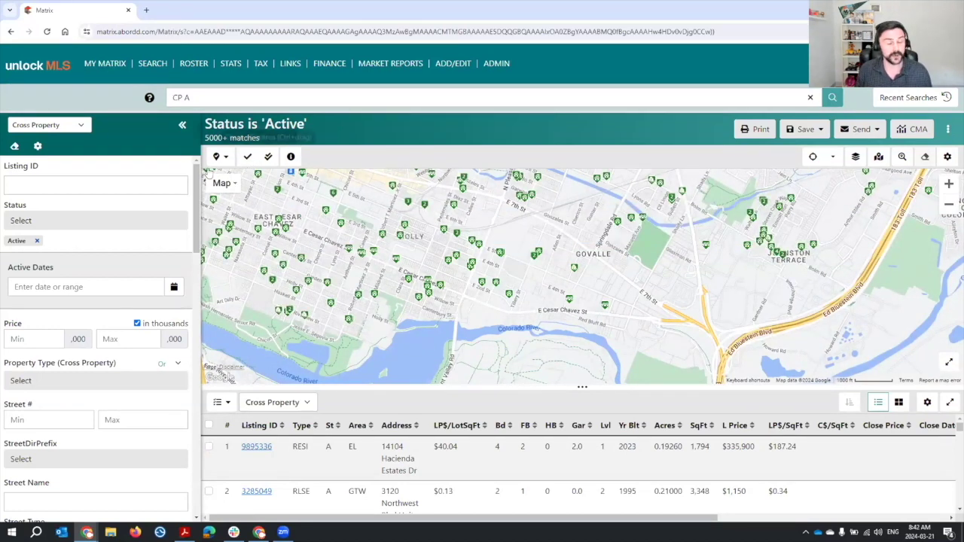
pyautogui.click(36, 146)
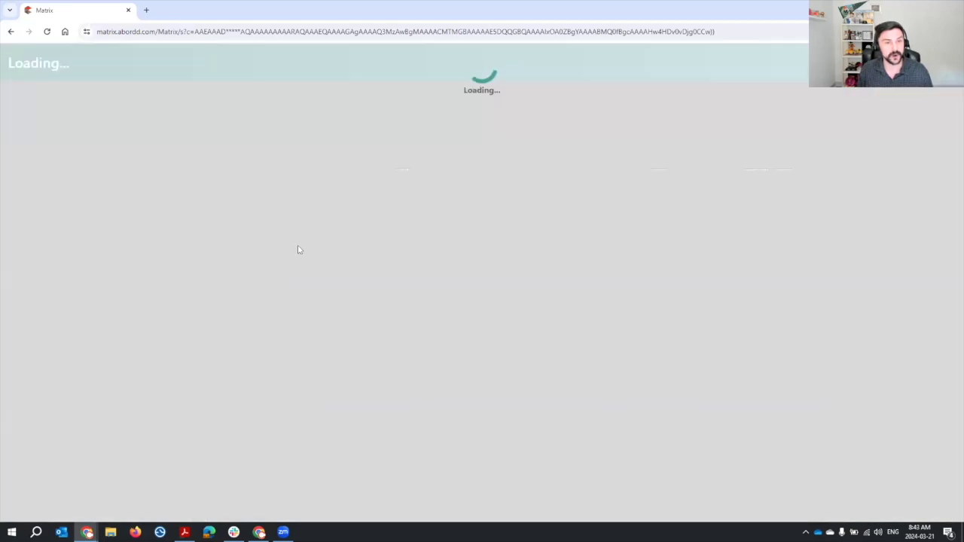
pyautogui.click(500, 163)
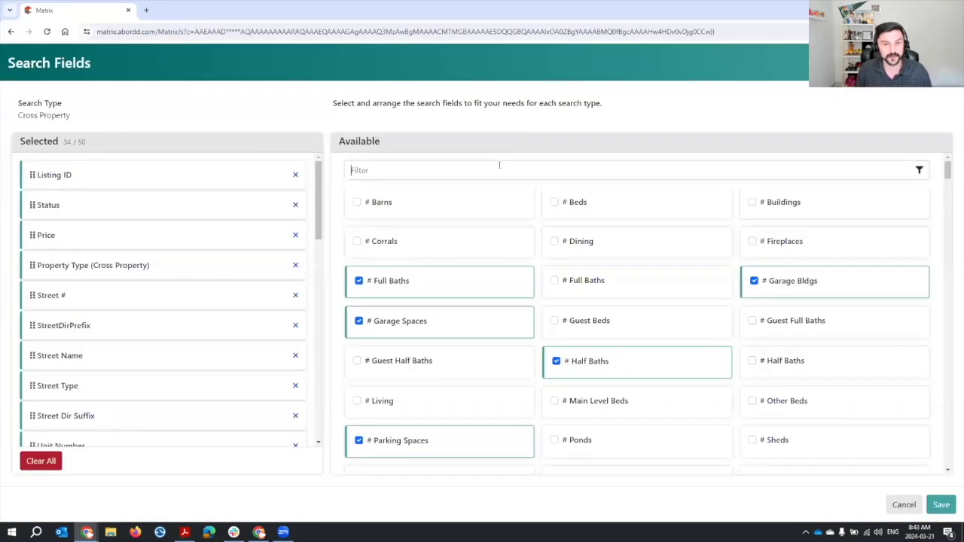
pyautogui.write('city')
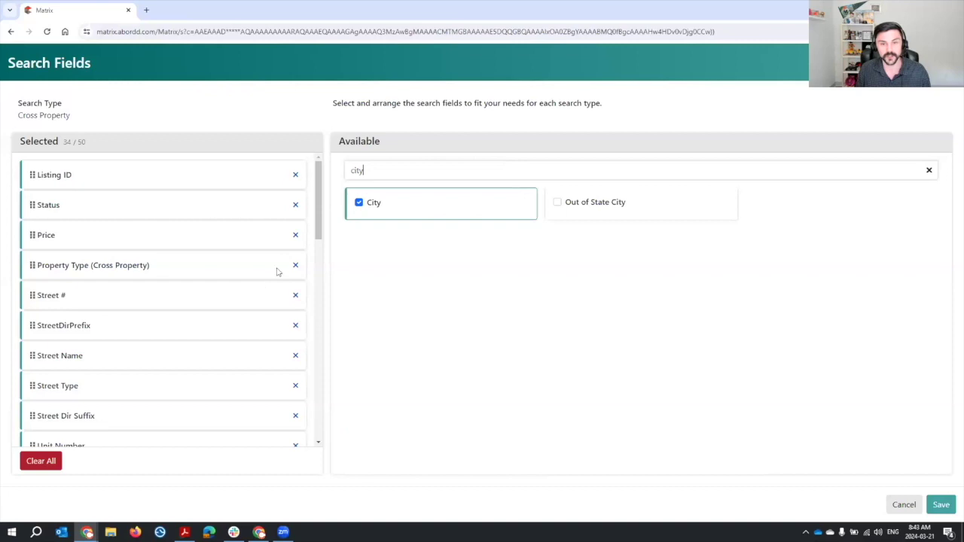
# - Review where City sits in the list of selected Cross Property search fields and save the field setup
pyautogui.scroll(-7, 303, 321)
pyautogui.scroll(-3, 304, 391)
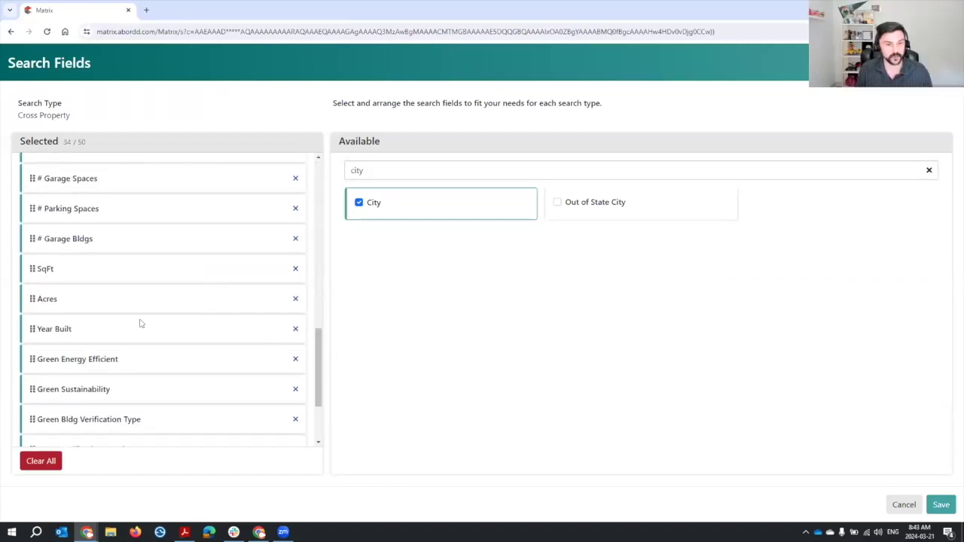
pyautogui.scroll(-1, 131, 330)
pyautogui.scroll(-2, 130, 330)
pyautogui.scroll(4, 131, 330)
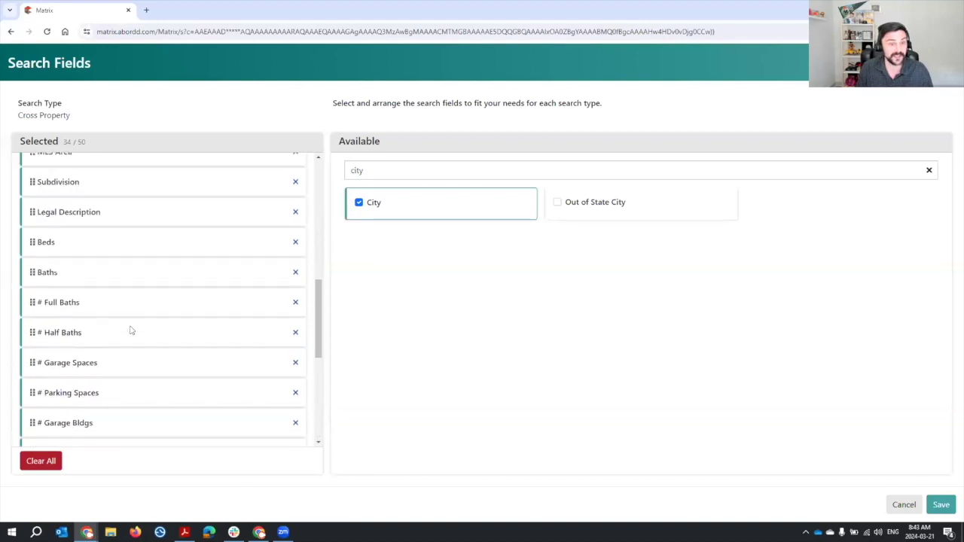
pyautogui.scroll(1, 130, 330)
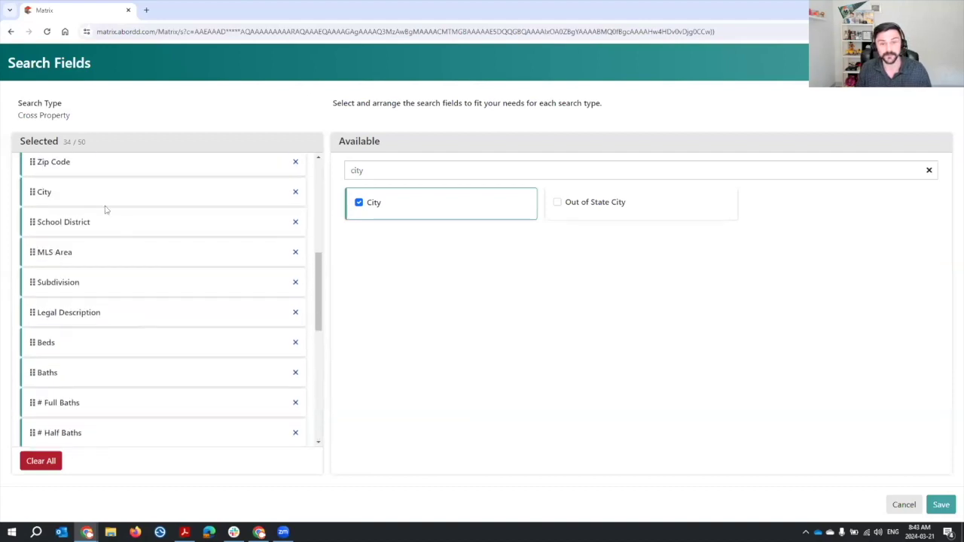
pyautogui.scroll(2, 42, 194)
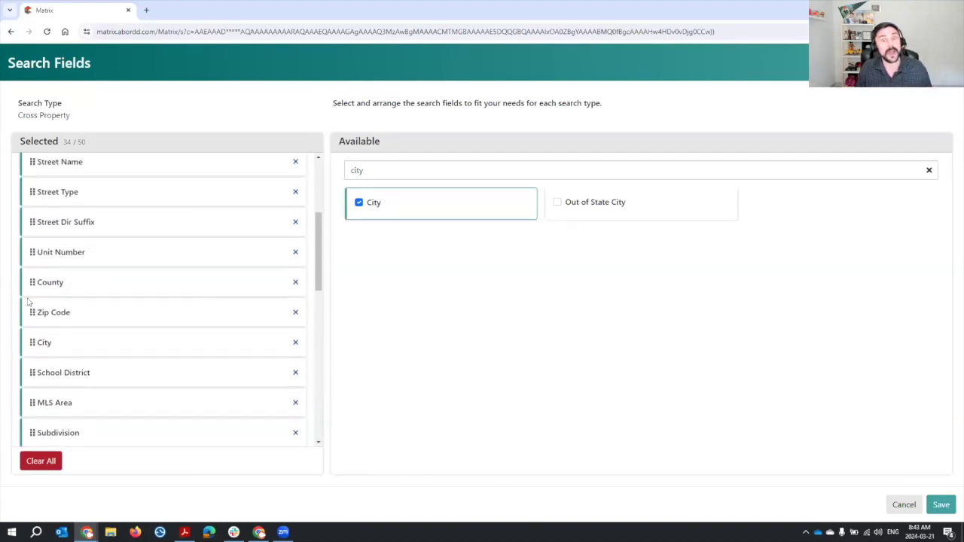
pyautogui.click(941, 506)
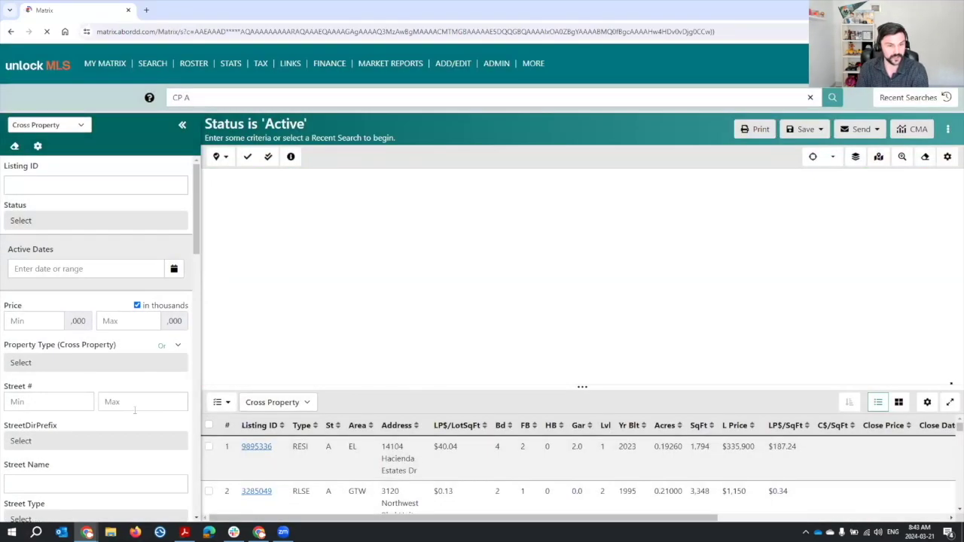
# - Filter the City criterion's list by "aus", select Austin and apply it to the Cross Property search
pyautogui.scroll(-2, 134, 415)
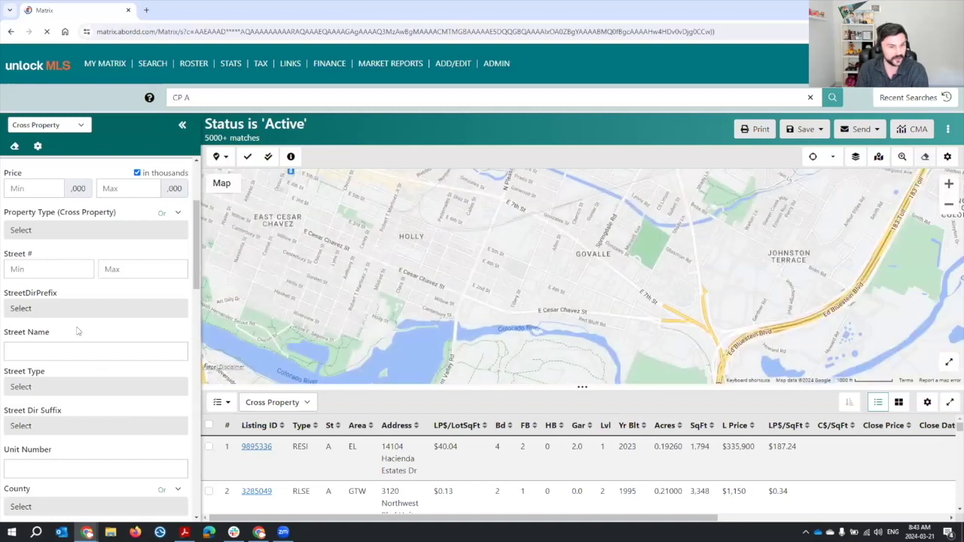
pyautogui.scroll(1, 83, 336)
pyautogui.scroll(-5, 76, 328)
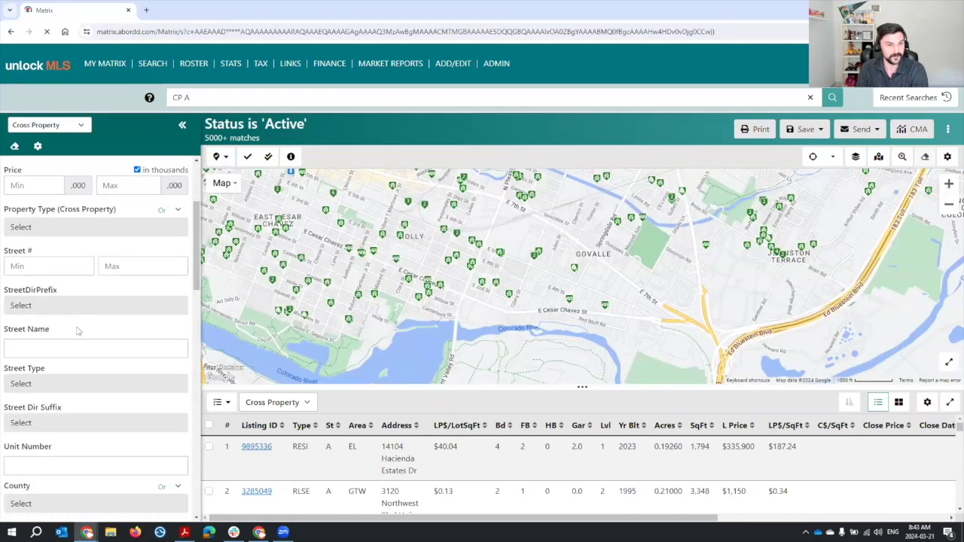
pyautogui.scroll(-1, 76, 333)
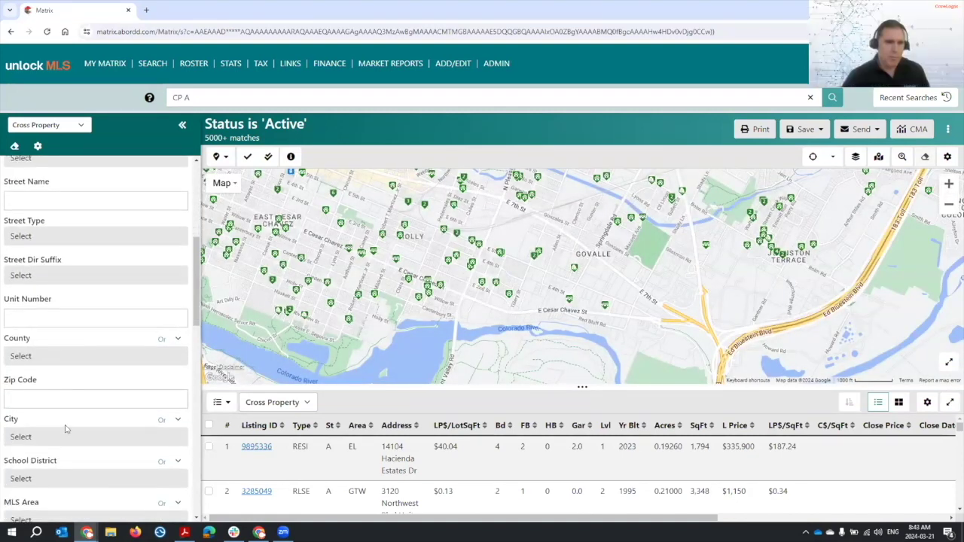
pyautogui.click(65, 436)
pyautogui.click(425, 98)
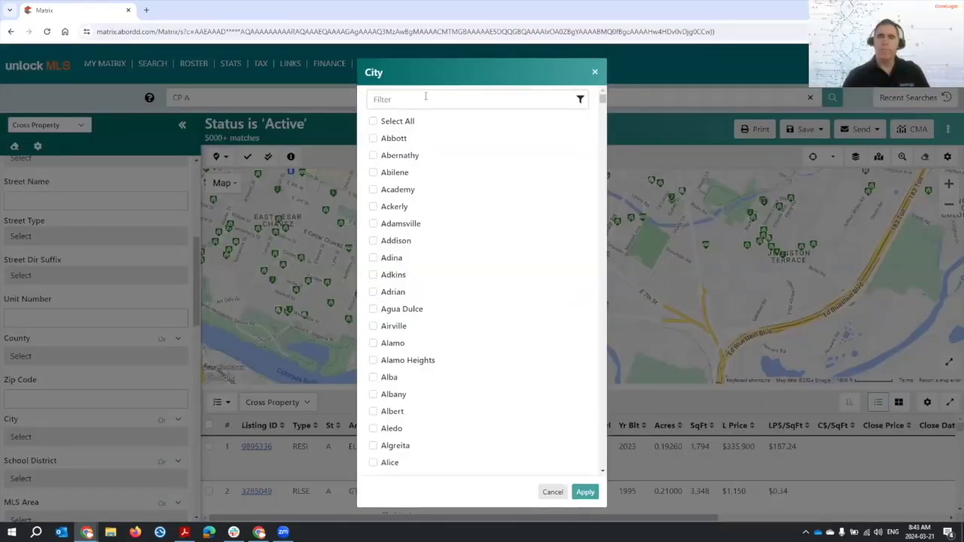
pyautogui.write('aus')
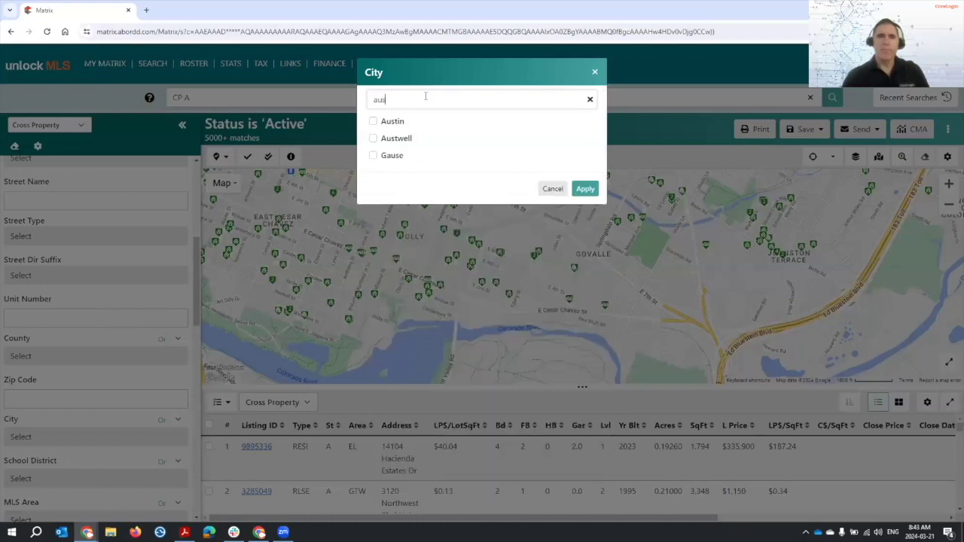
pyautogui.click(373, 121)
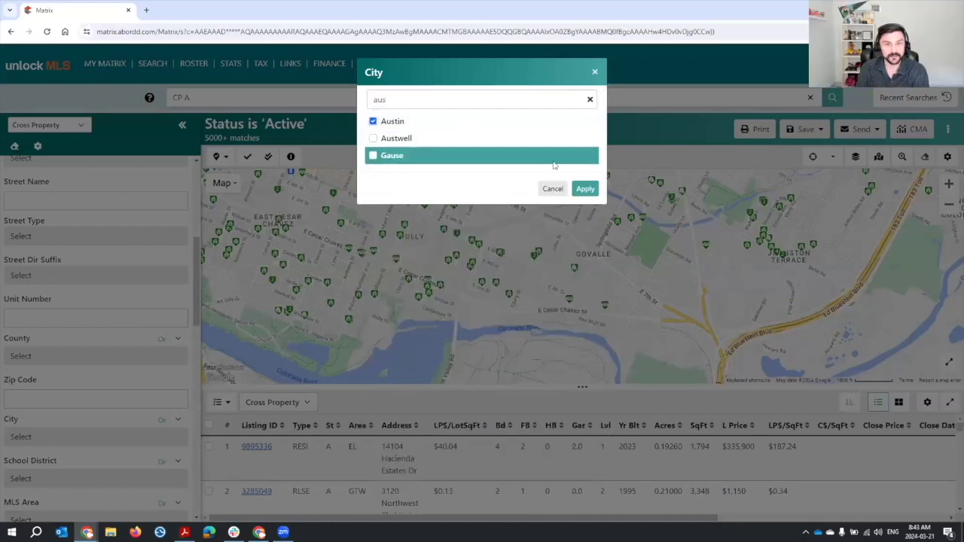
pyautogui.click(586, 192)
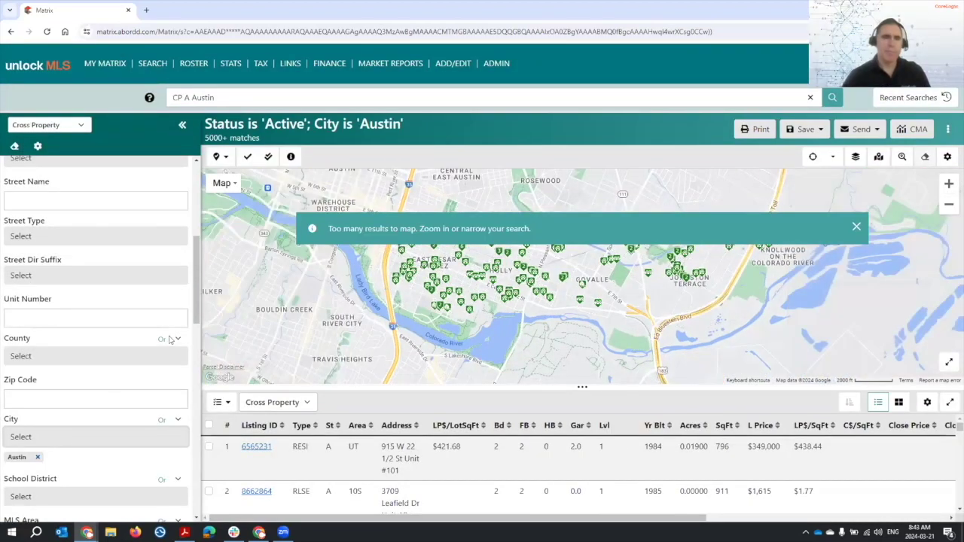
# - Clear all cities in the City criterion, select Round Rock instead and apply it to the search
pyautogui.click(140, 437)
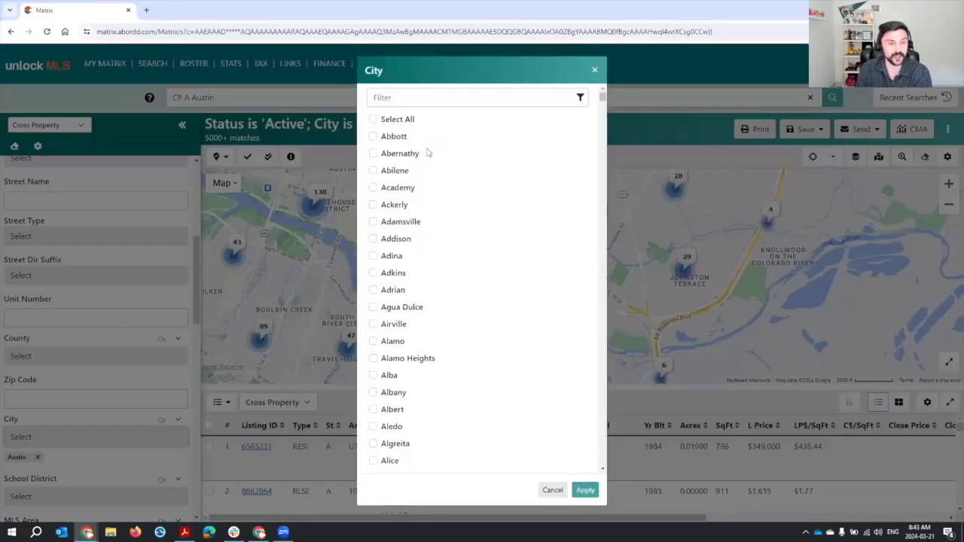
pyautogui.click(429, 96)
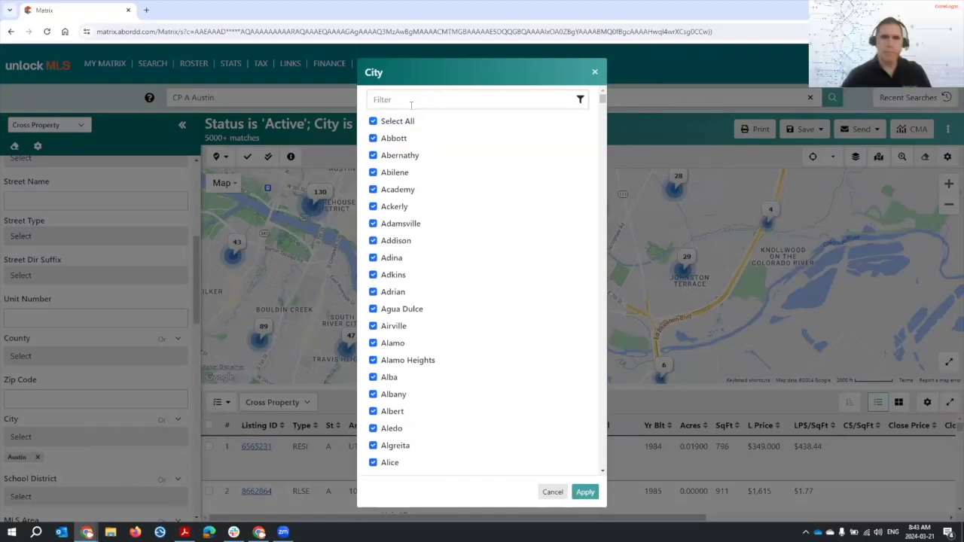
pyautogui.click(374, 121)
pyautogui.click(388, 100)
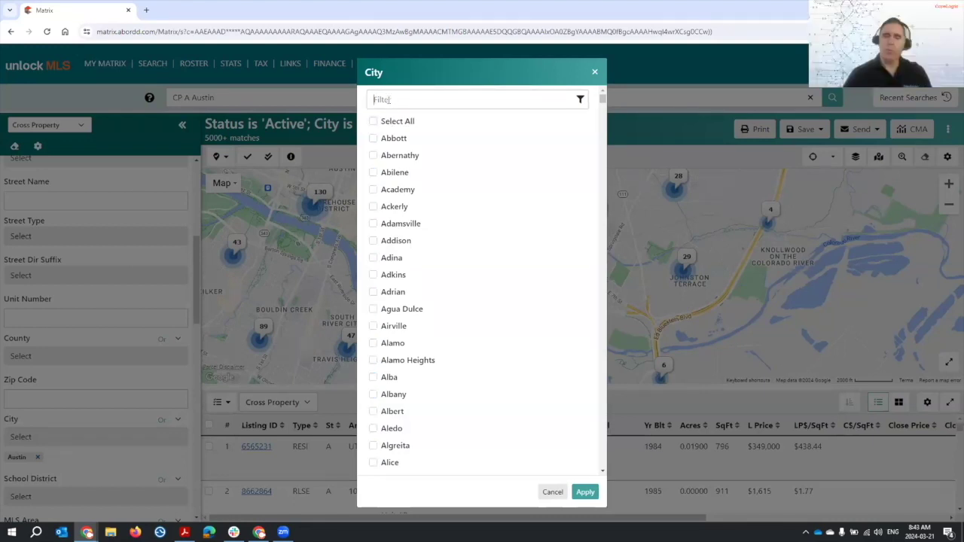
pyautogui.write('r')
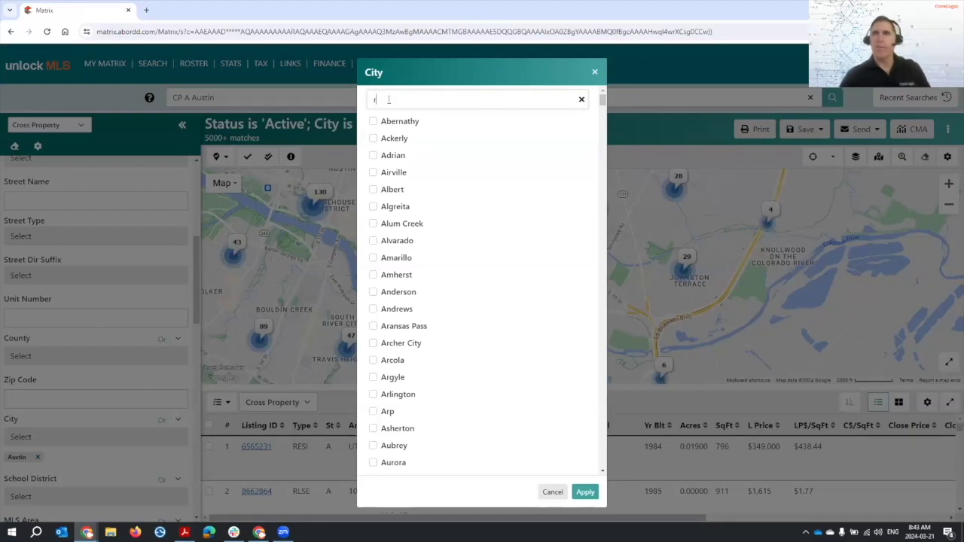
pyautogui.write('oun')
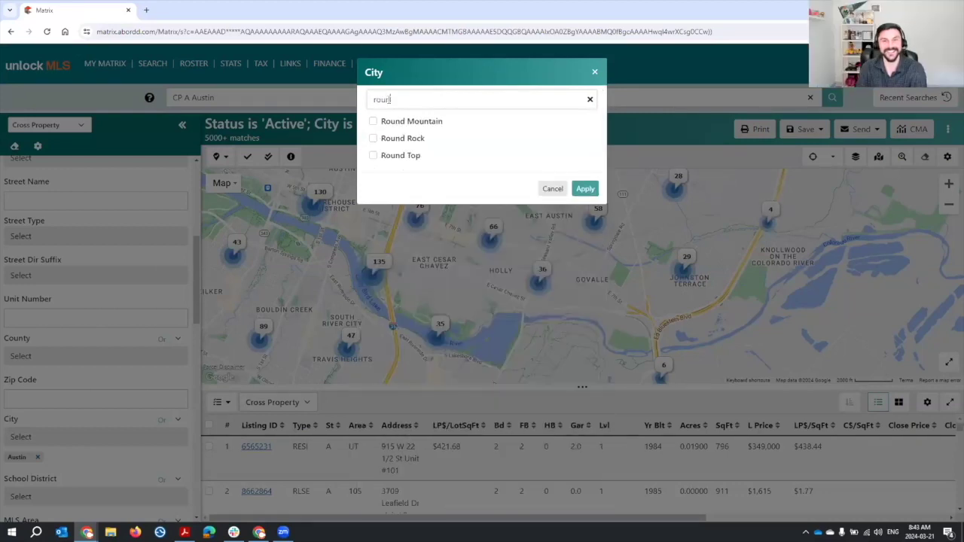
pyautogui.click(403, 137)
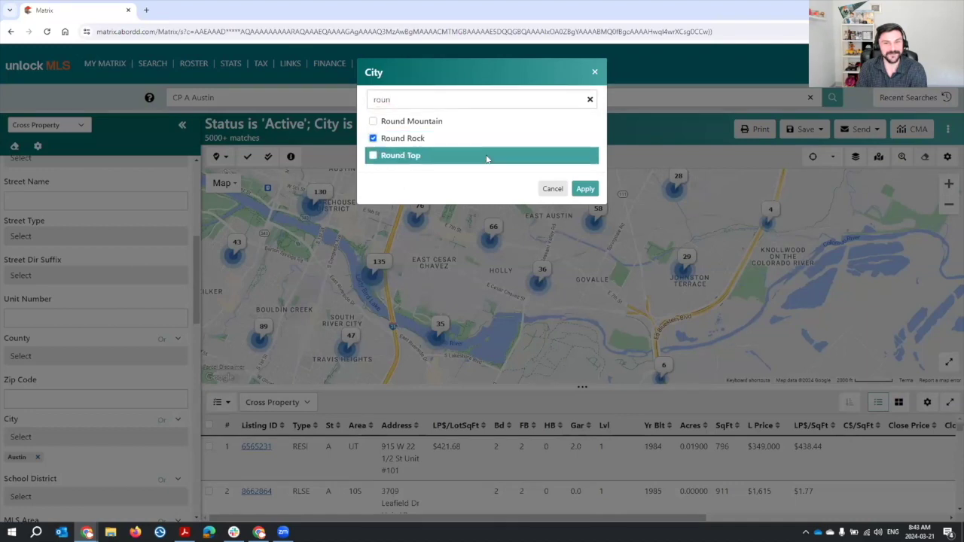
pyautogui.click(585, 189)
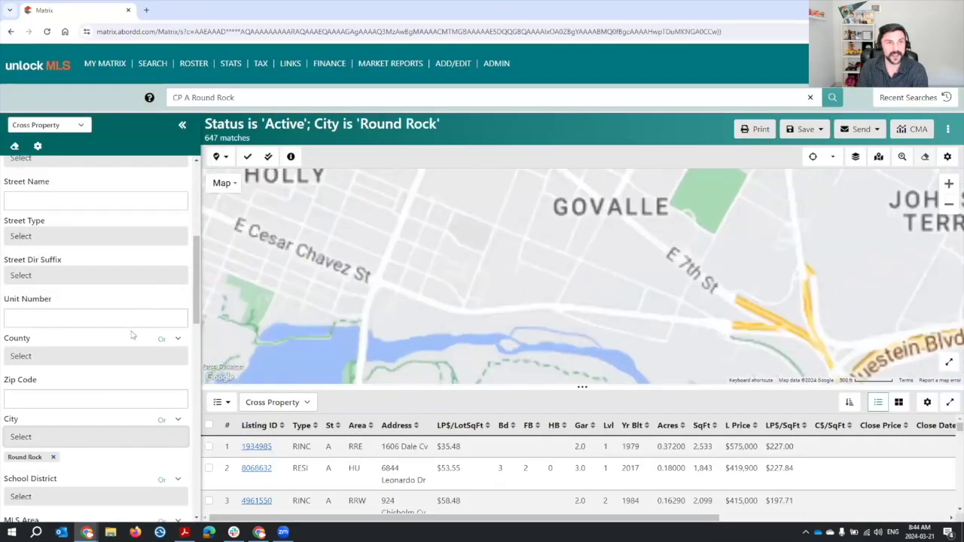
# - Add Austin to the City criterion alongside Round Rock and apply the selection
pyautogui.click(117, 439)
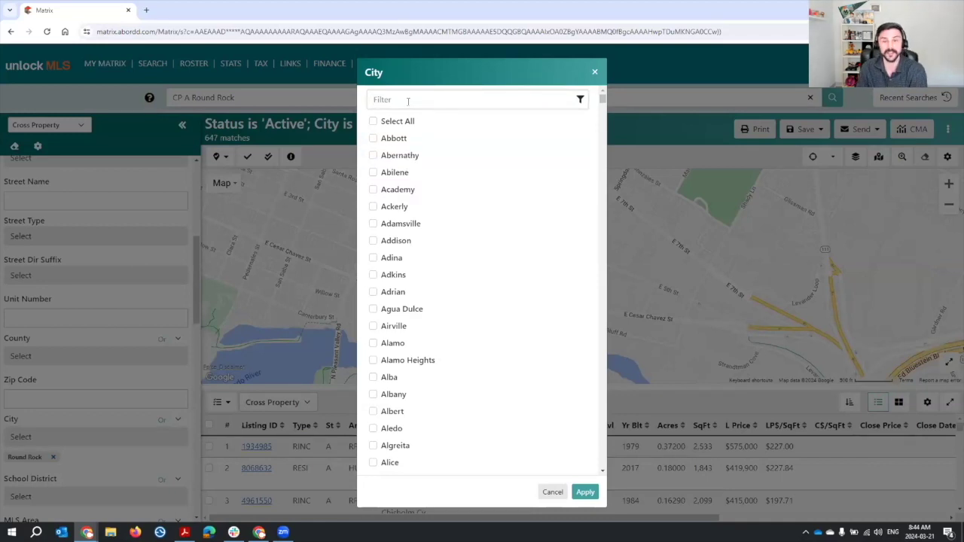
pyautogui.write('round')
pyautogui.press('BackSpace')
pyautogui.press('BackSpace')
pyautogui.press('BackSpace')
pyautogui.press('BackSpace')
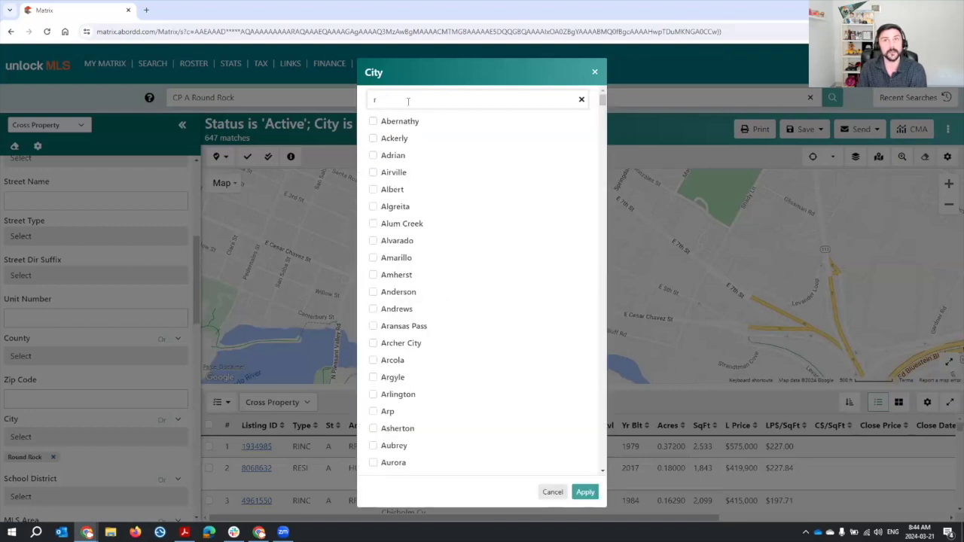
pyautogui.press('BackSpace')
pyautogui.write('aus')
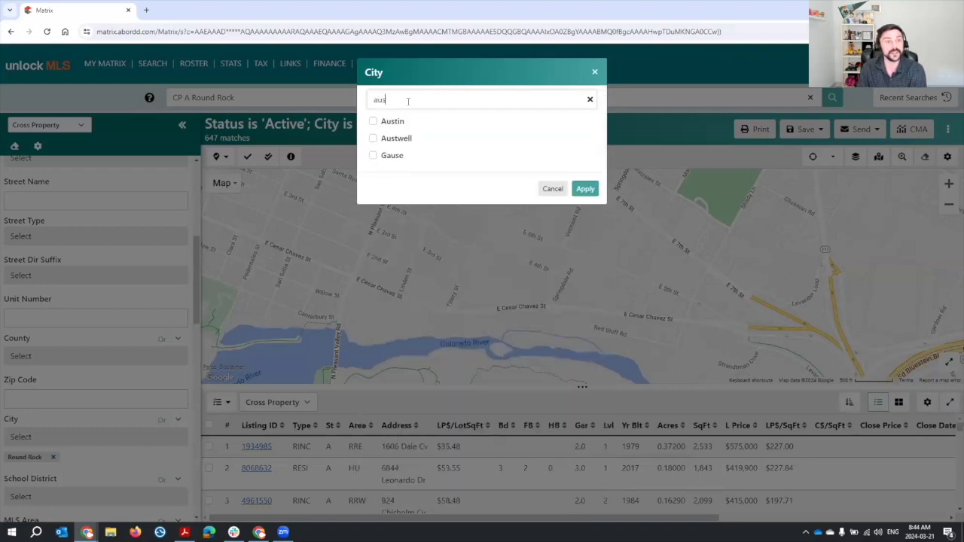
pyautogui.click(407, 122)
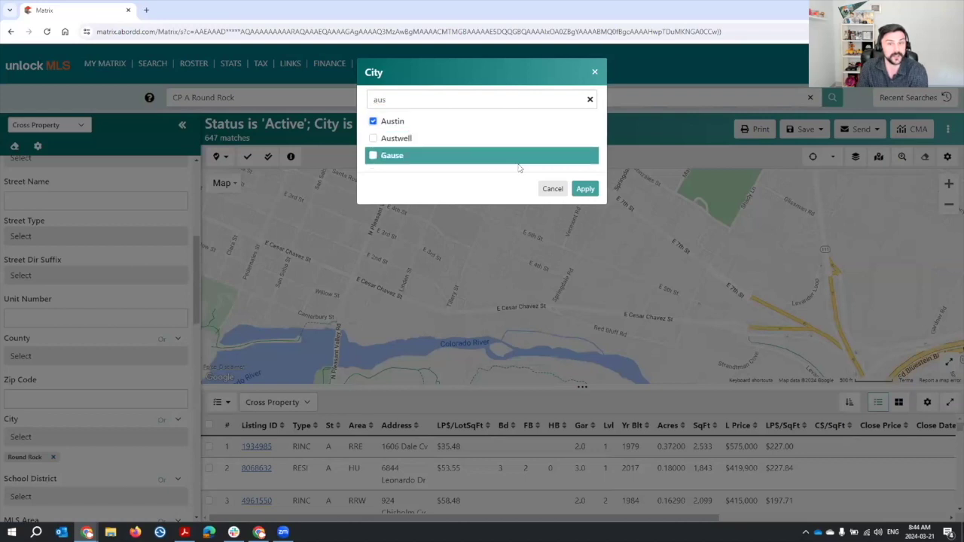
pyautogui.click(585, 190)
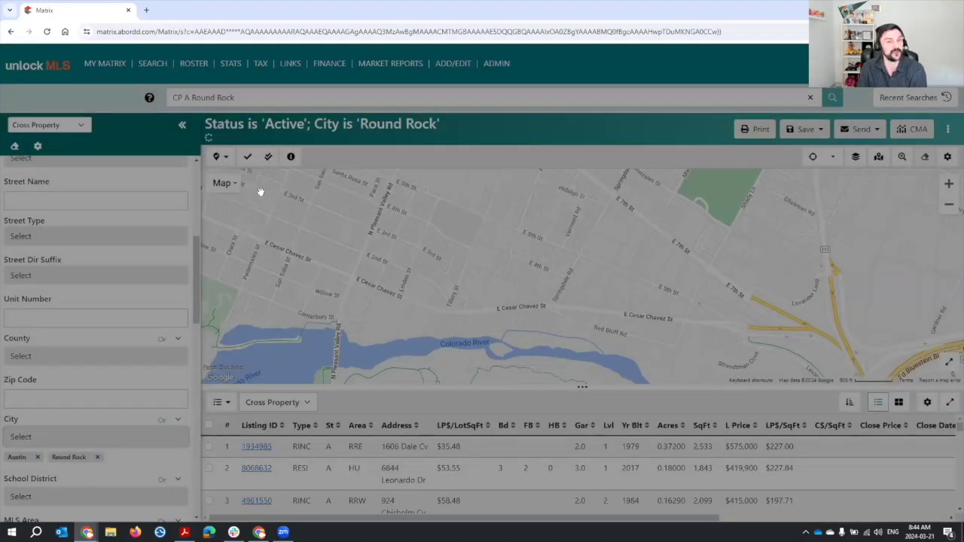